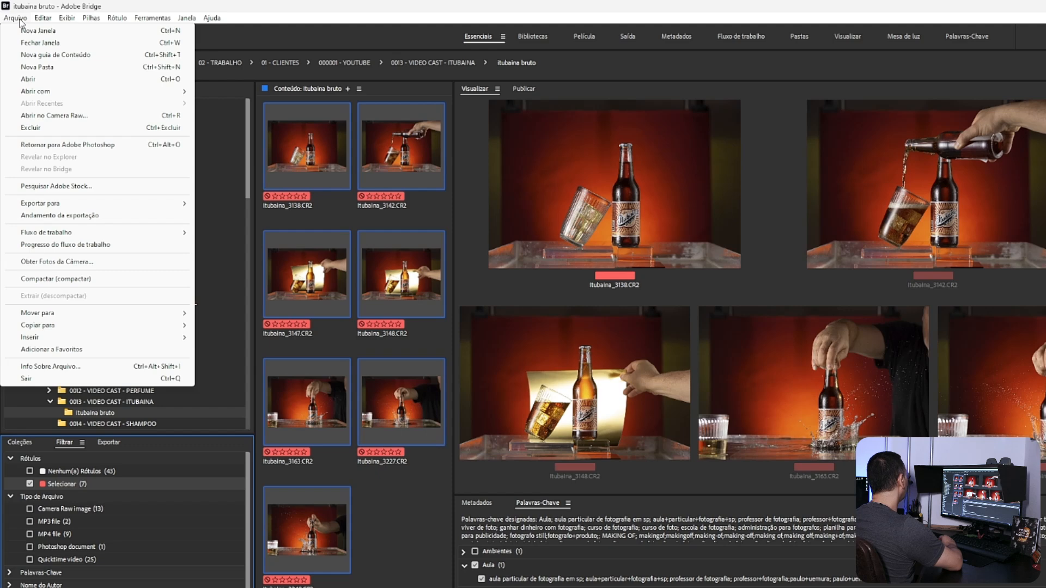
Step: Open the seven selected raw photos in Camera Raw and apply the Mark III ISO 500 Saturação preset to them
left_click(43, 116)
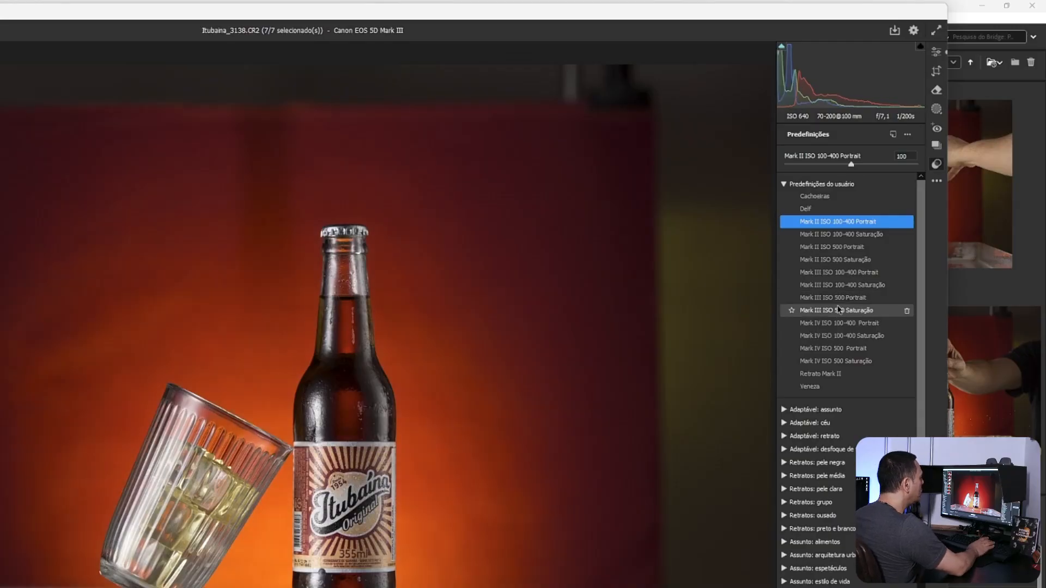
left_click(839, 310)
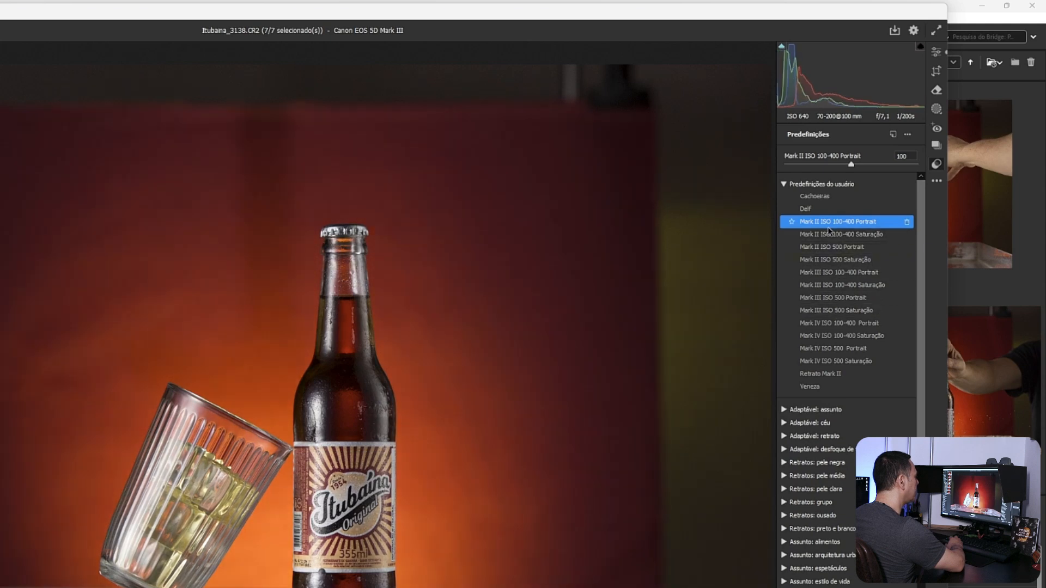
left_click(839, 310)
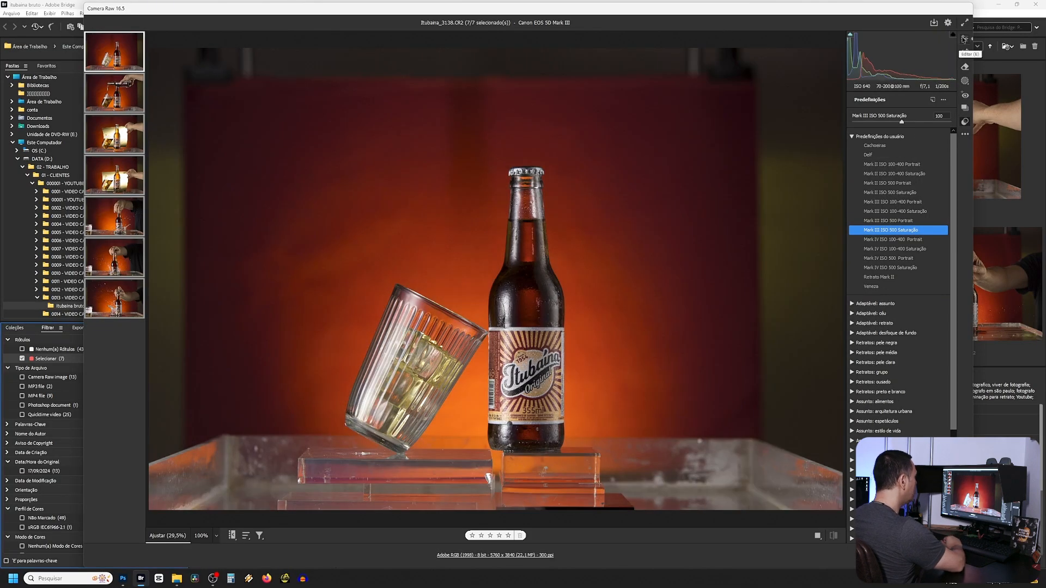
Step: Enable chromatic aberration removal and lens profile corrections in the optics settings, and expand the lens profile details
left_click(964, 38)
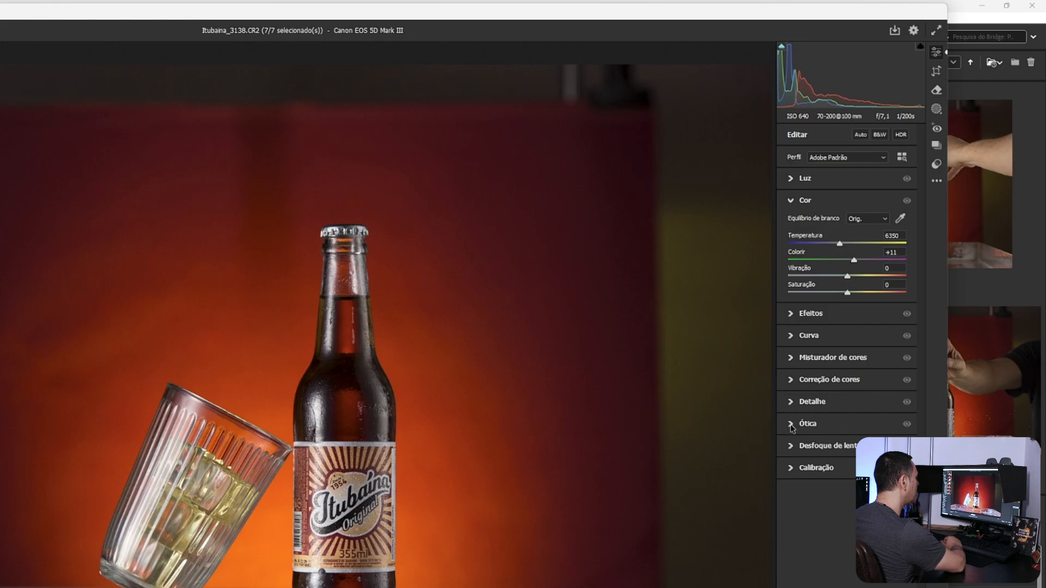
left_click(791, 423)
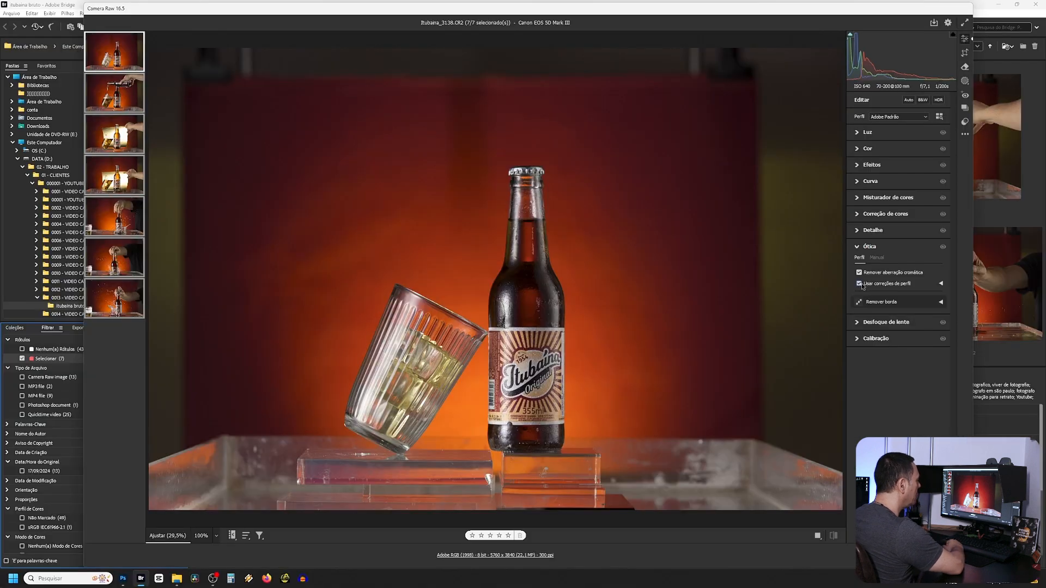
left_click(942, 284)
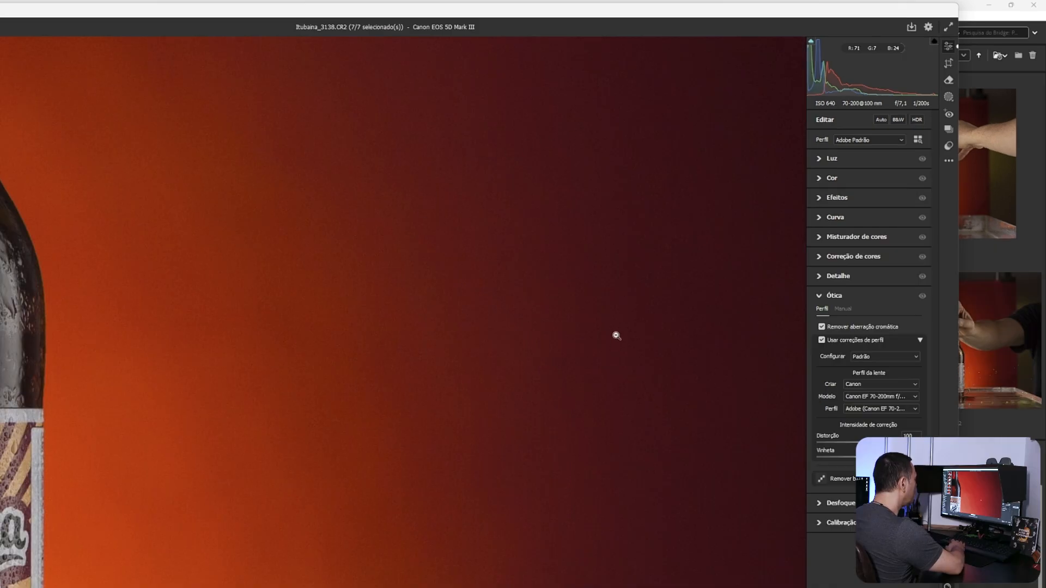
Step: Inspect the orange backdrop, bottle label and tank edge up close for noise and sharpness
left_click_drag(93, 439, 323, 222)
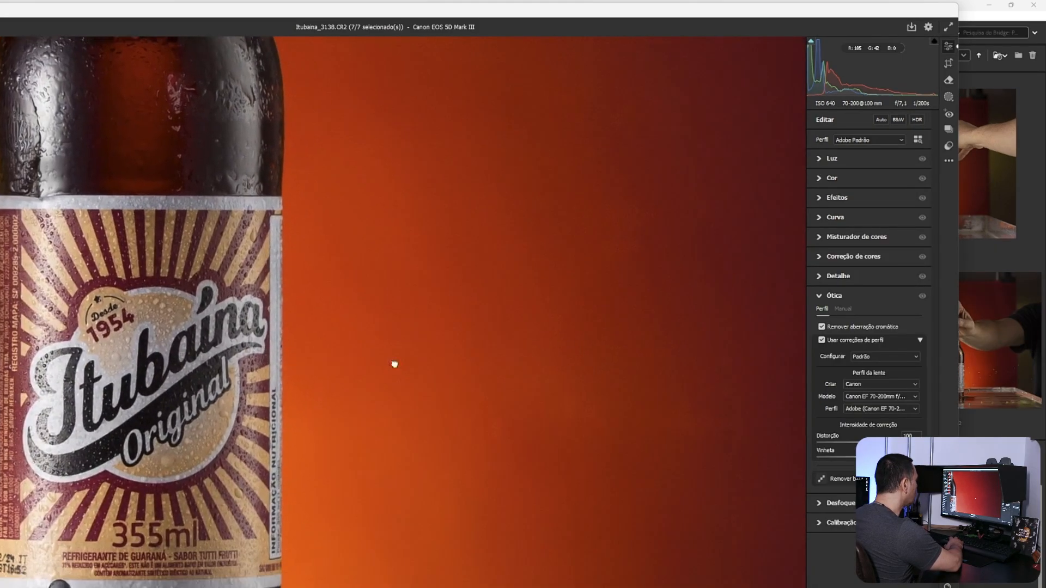
left_click_drag(425, 394, 252, 305)
left_click_drag(616, 296, 296, 373)
left_click_drag(35, 382, 306, 425)
left_click_drag(159, 466, 399, 339)
left_click_drag(299, 365, 490, 403)
left_click_drag(358, 381, 386, 428)
left_click_drag(384, 287, 377, 367)
mouse_move(567, 319)
left_mouse_down()
mouse_move(331, 350)
mouse_move(194, 303)
left_mouse_up()
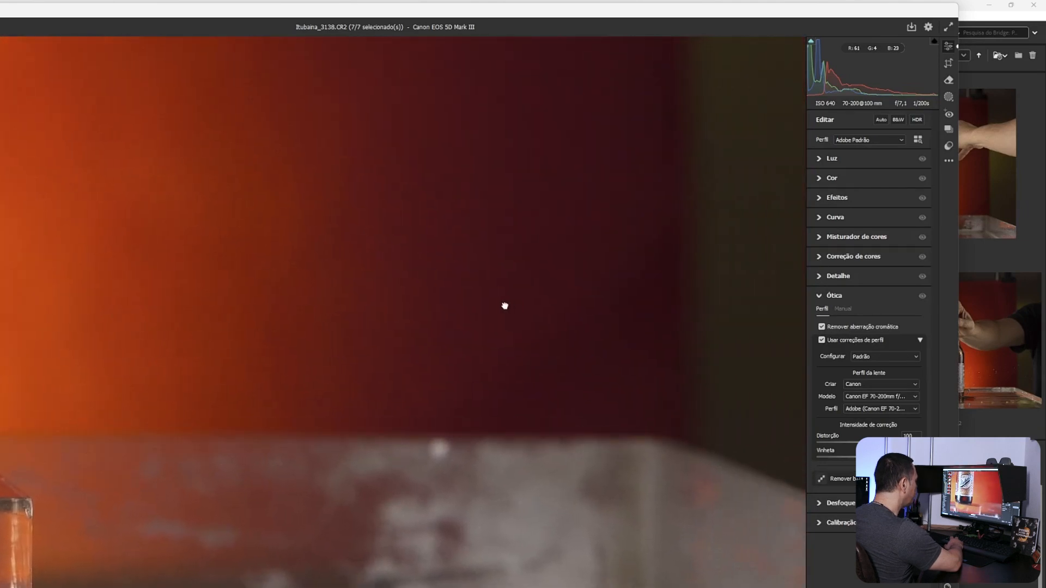
mouse_move(504, 303)
left_mouse_down()
mouse_move(294, 333)
mouse_move(392, 416)
left_mouse_up()
left_click_drag(49, 425, 254, 430)
left_click_drag(87, 381, 273, 361)
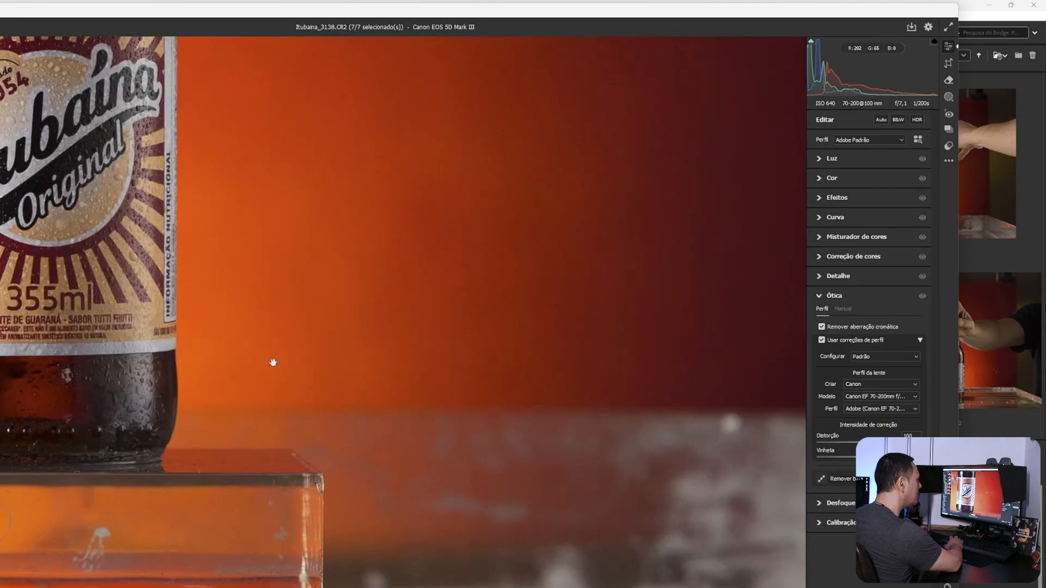
mouse_move(180, 332)
left_mouse_down()
mouse_move(367, 370)
mouse_move(369, 401)
left_mouse_up()
left_click_drag(366, 337, 369, 365)
left_click_drag(379, 320, 378, 365)
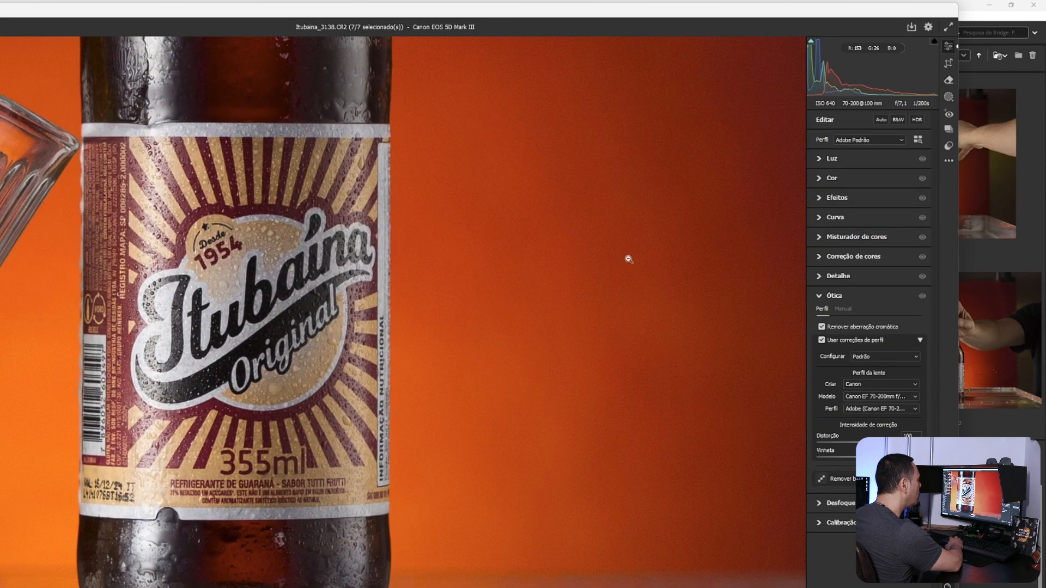
Step: Set sharpening to 52, and manual noise reduction to luminance 40 with luminance detail 36
left_click(819, 277)
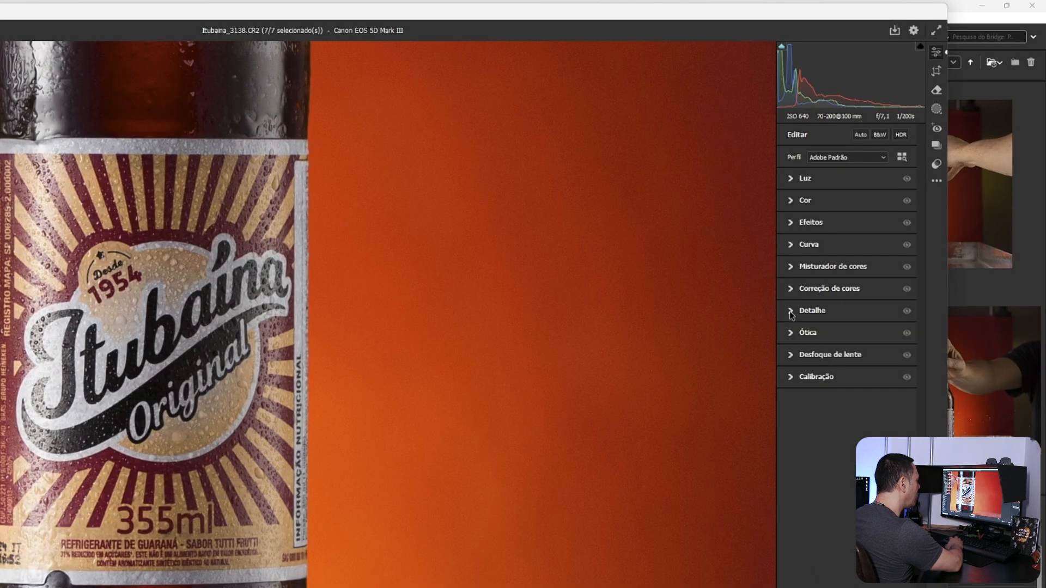
left_click(791, 312)
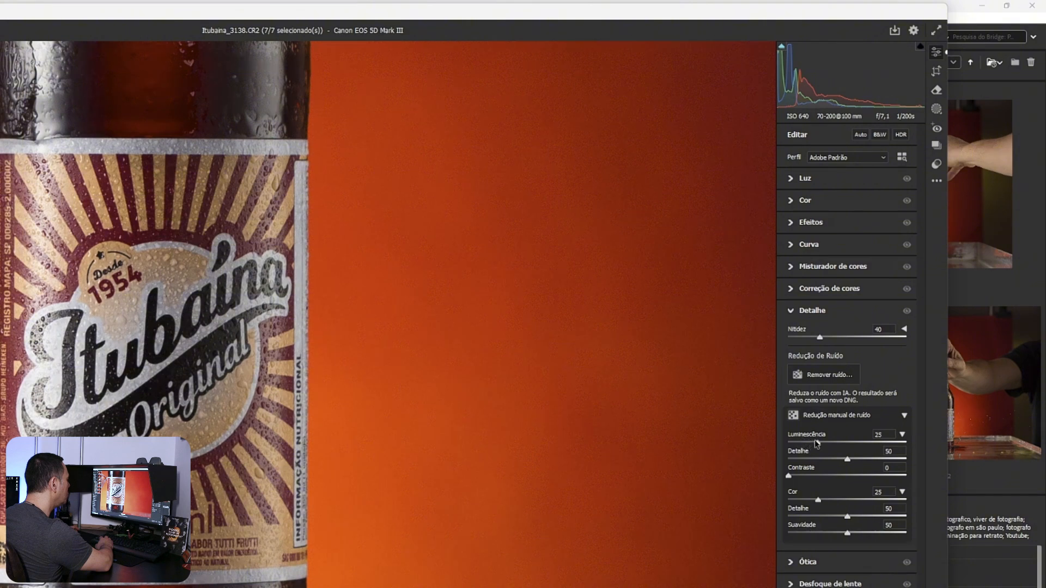
left_click_drag(696, 366, 303, 378)
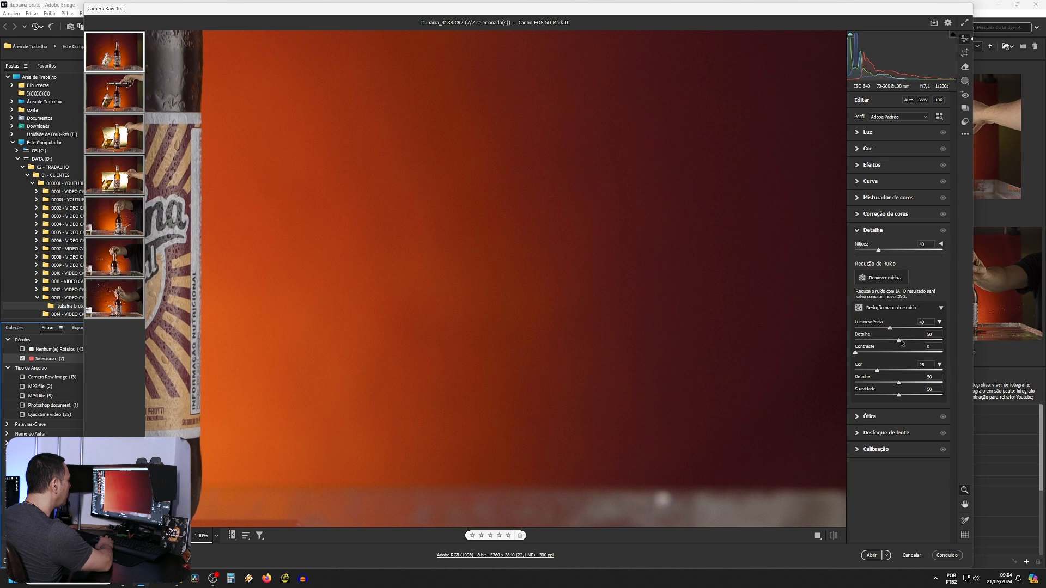
left_click_drag(899, 340, 886, 340)
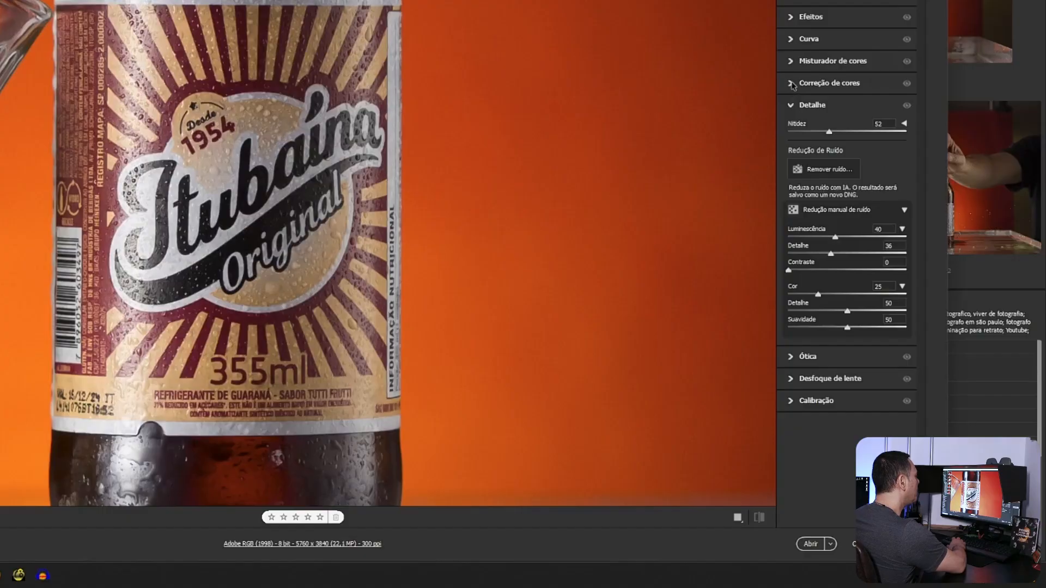
Step: Adjust the parametric tone curve to highlights +26, lights +17, darks -7 and shadows -22
left_click(792, 39)
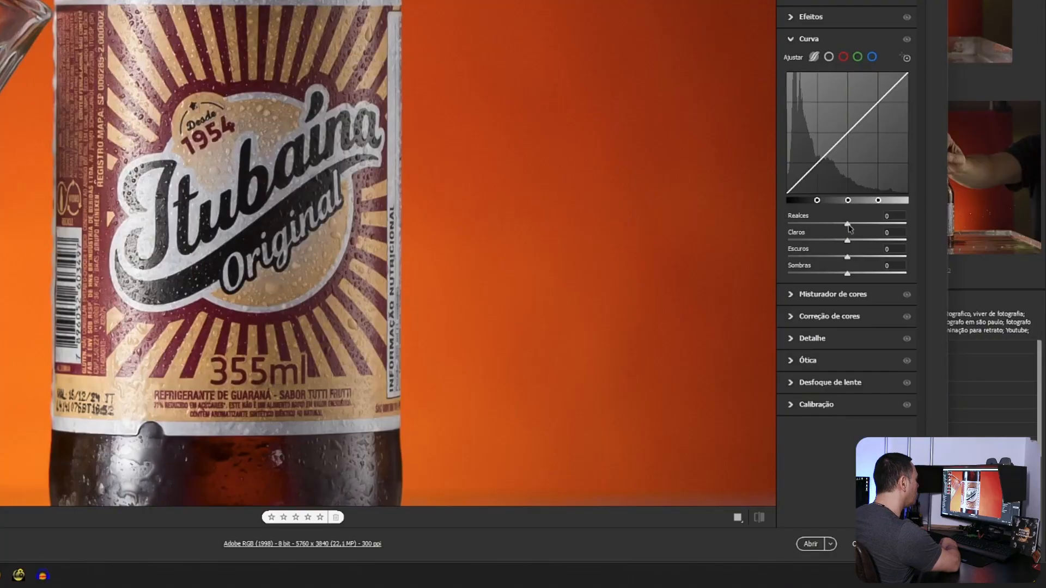
left_click_drag(850, 229, 857, 229)
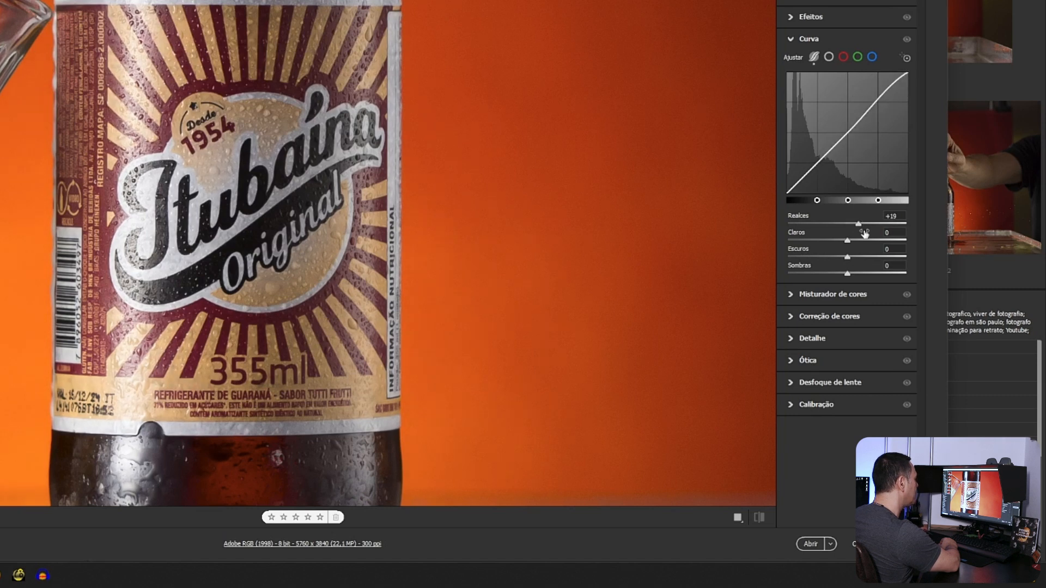
left_click_drag(849, 276, 841, 278)
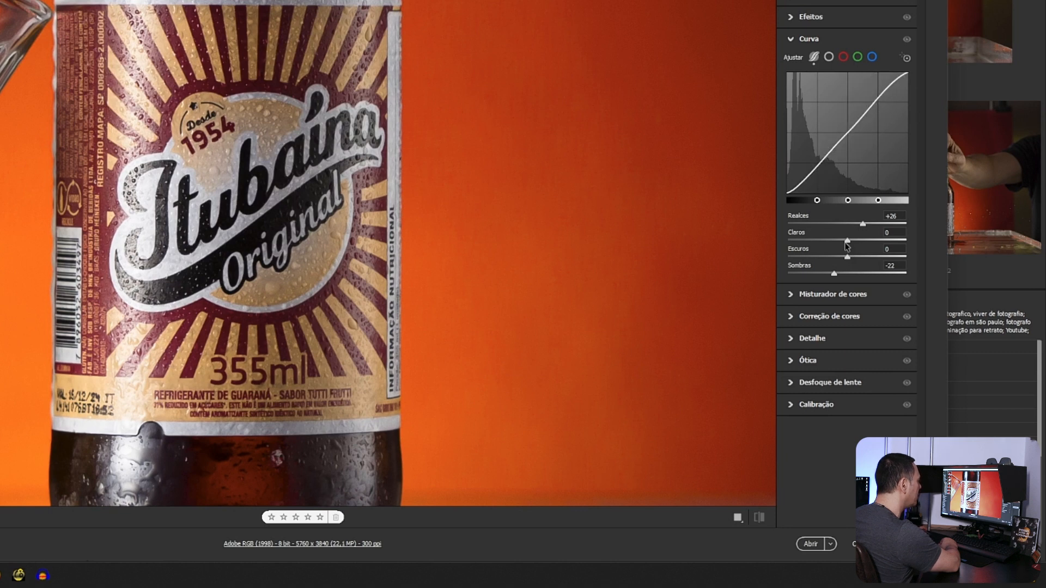
mouse_move(845, 241)
left_mouse_down()
mouse_move(855, 240)
mouse_move(844, 261)
left_mouse_up()
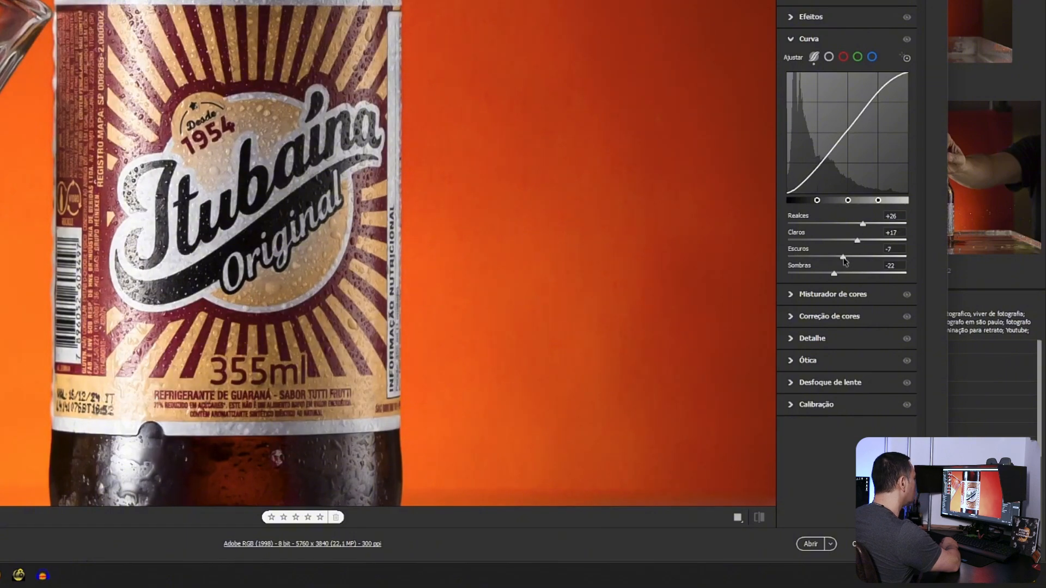
Step: Set the clarity effect to +10 and dehaze to about +15 for the selected photos
left_click(376, 287)
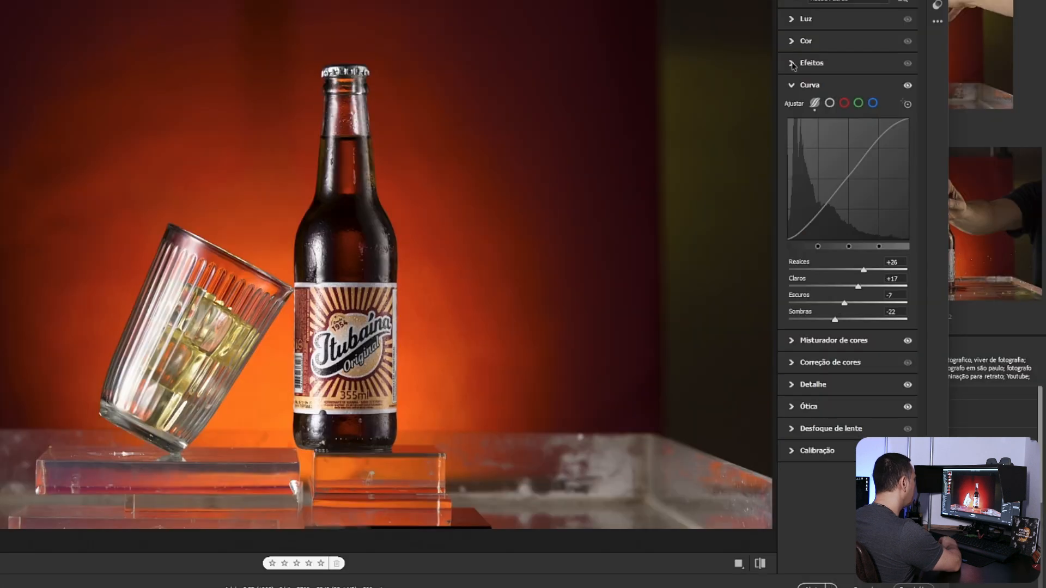
left_click(793, 64)
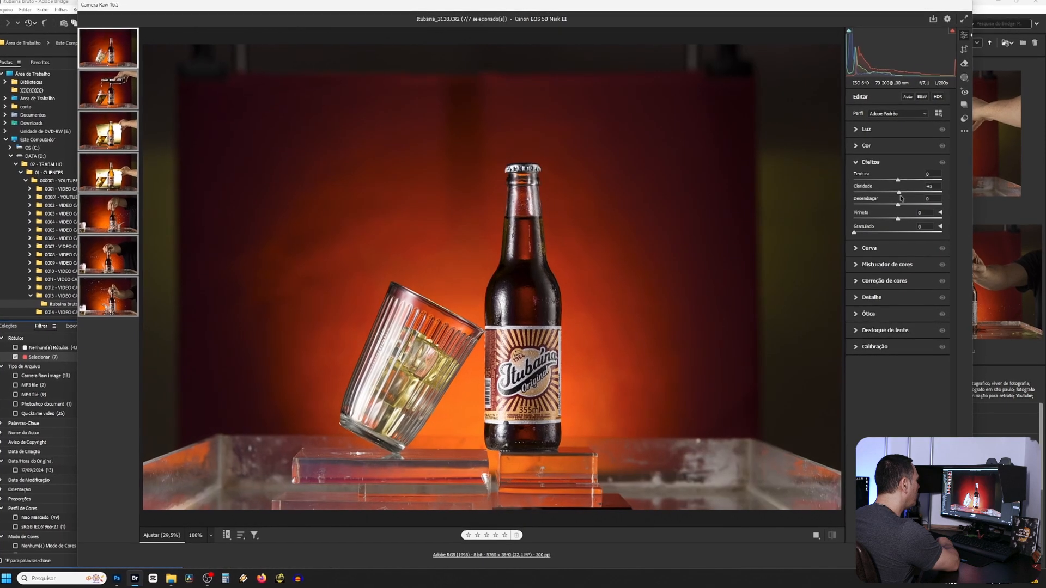
left_click_drag(901, 199, 897, 178)
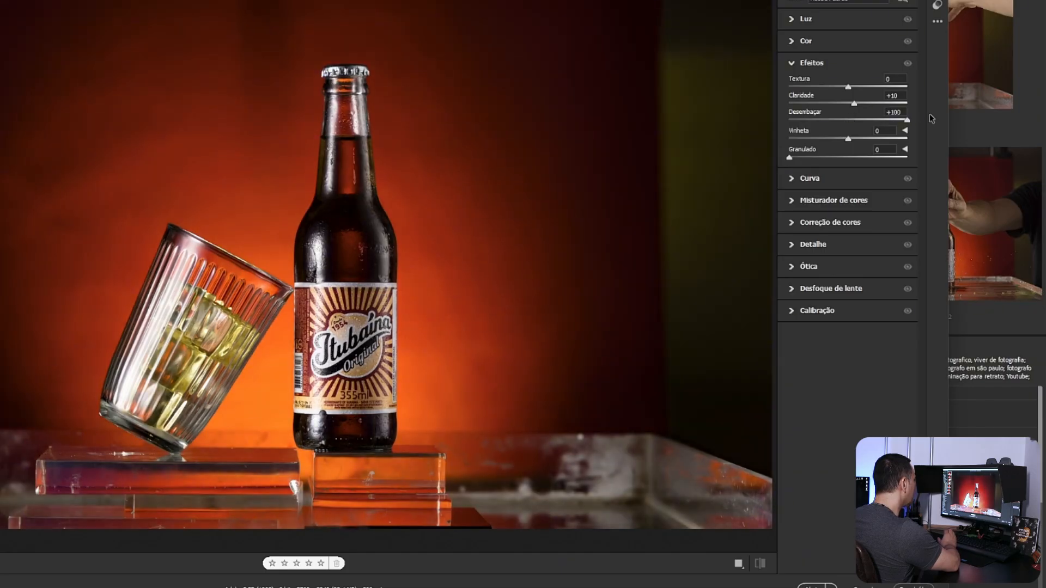
mouse_move(868, 119)
left_mouse_down()
mouse_move(840, 120)
mouse_move(912, 120)
mouse_move(856, 120)
left_mouse_up()
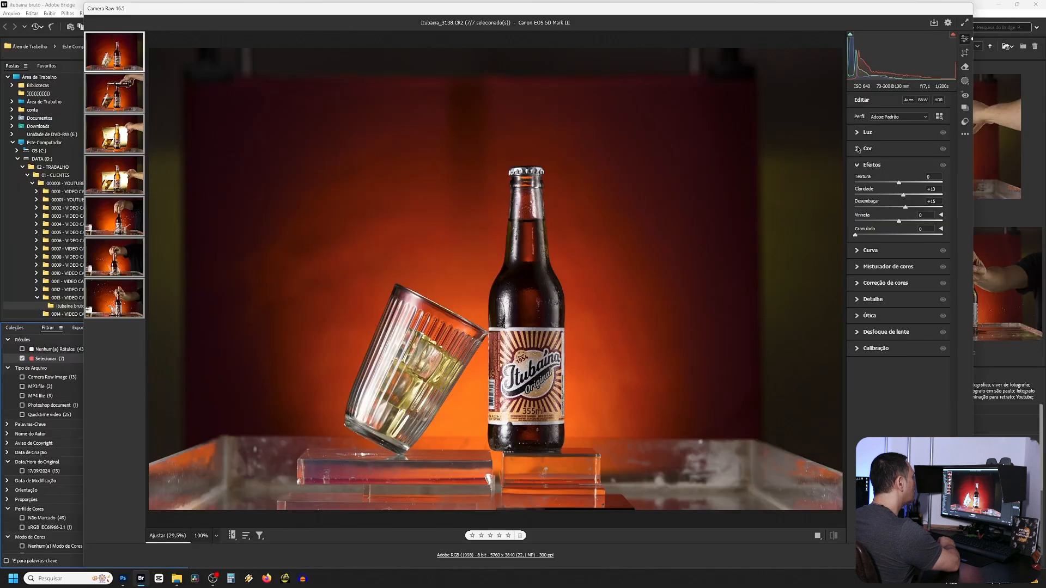
Step: Set the color temperature to 6650, contrast to +7, highlights to -21 and shadows to +65
left_click(857, 149)
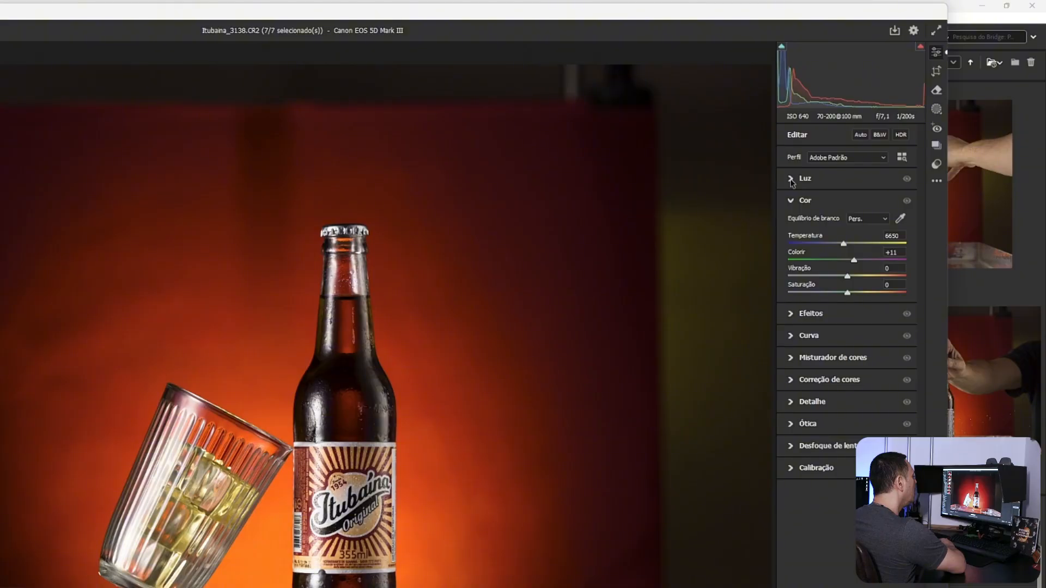
left_click(791, 180)
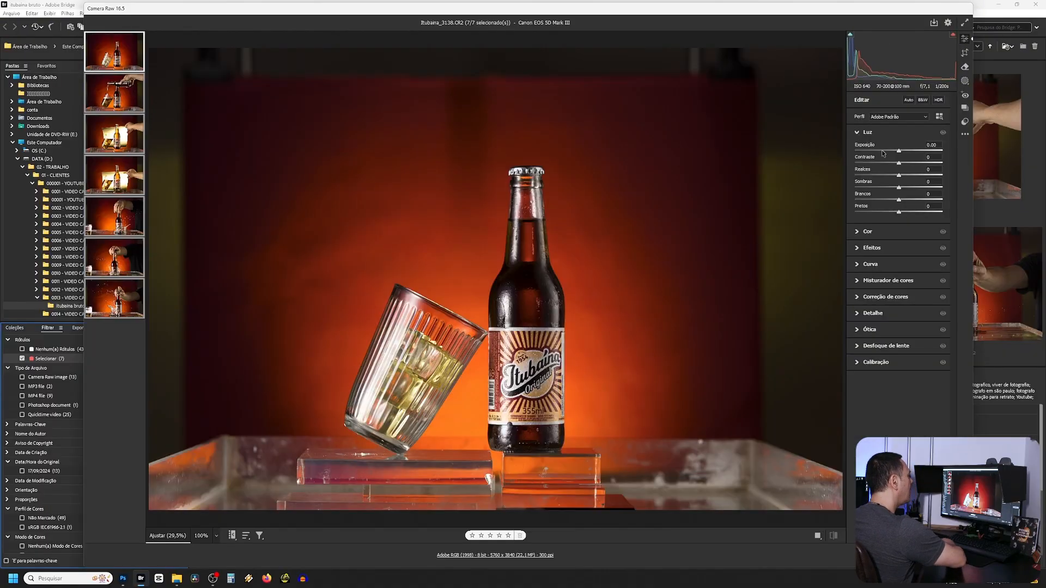
mouse_move(898, 153)
left_mouse_down()
mouse_move(912, 154)
mouse_move(889, 158)
mouse_move(899, 157)
left_mouse_up()
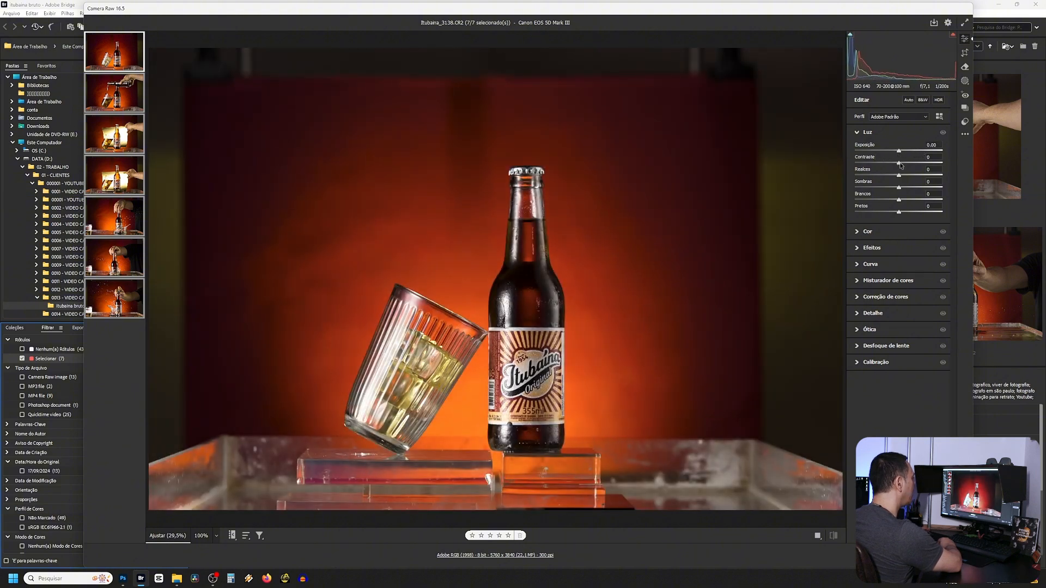
left_click_drag(900, 165, 903, 165)
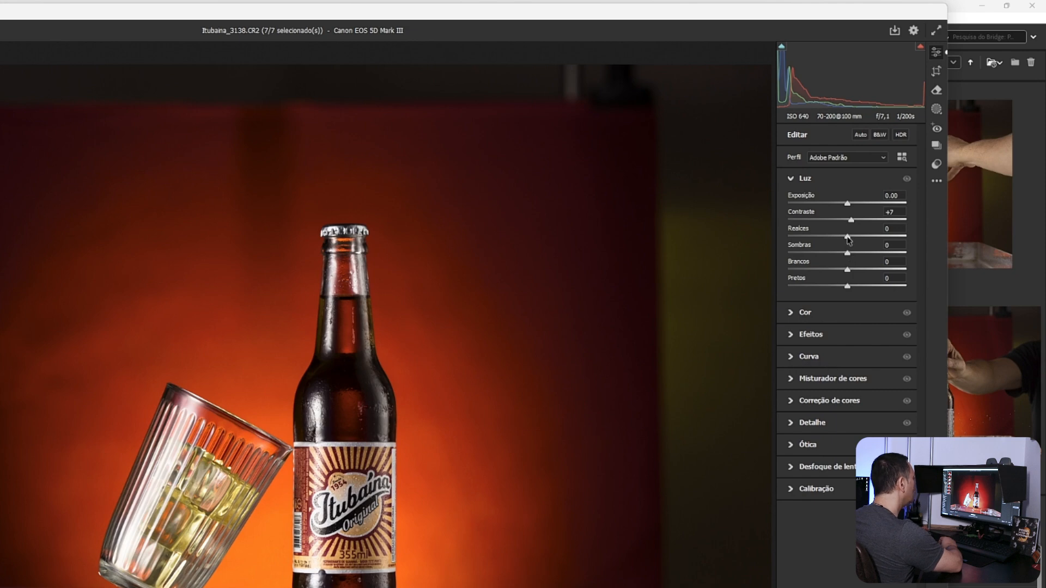
left_click_drag(848, 239, 824, 240)
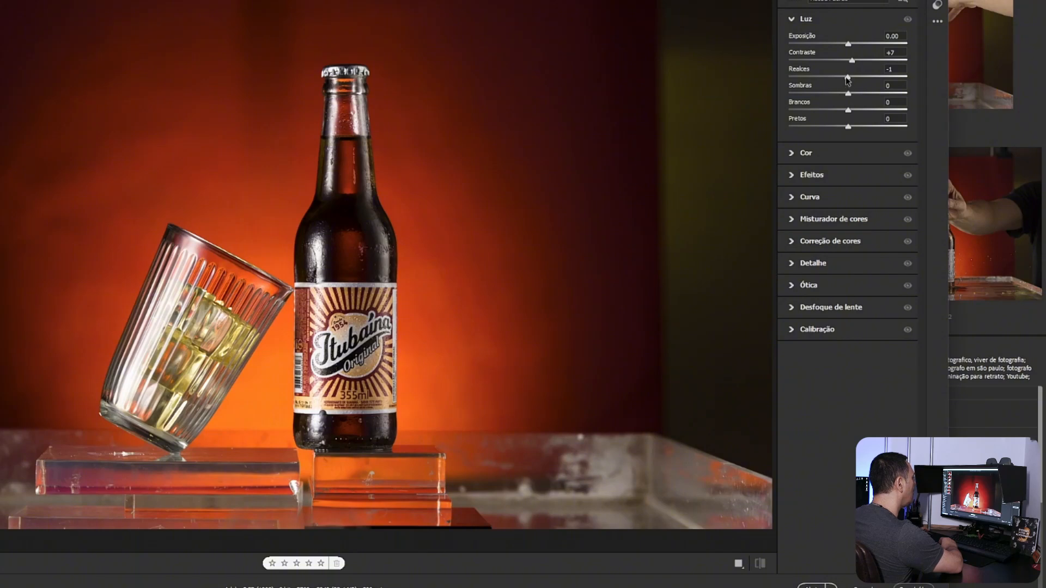
mouse_move(848, 78)
left_mouse_down()
mouse_move(796, 81)
mouse_move(844, 80)
mouse_move(808, 82)
mouse_move(835, 78)
mouse_move(897, 97)
mouse_move(850, 98)
left_mouse_up()
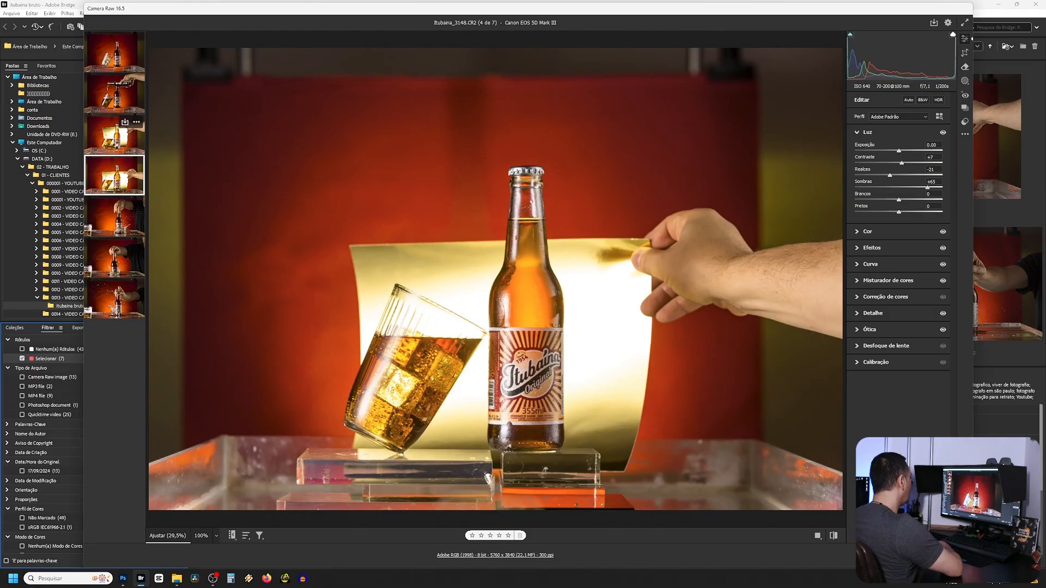
Step: Compare Itubaina_3147.CR2 and Itubaina_3148.CR2, set both to exposure -0.90, and check the photos that follow
left_click(114, 134)
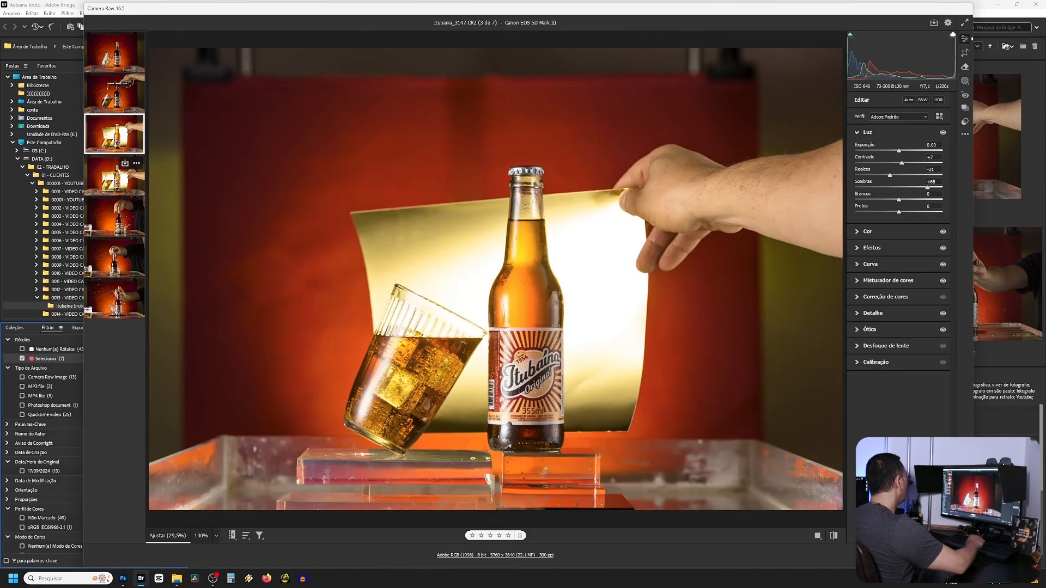
left_click(115, 174)
left_click(112, 143)
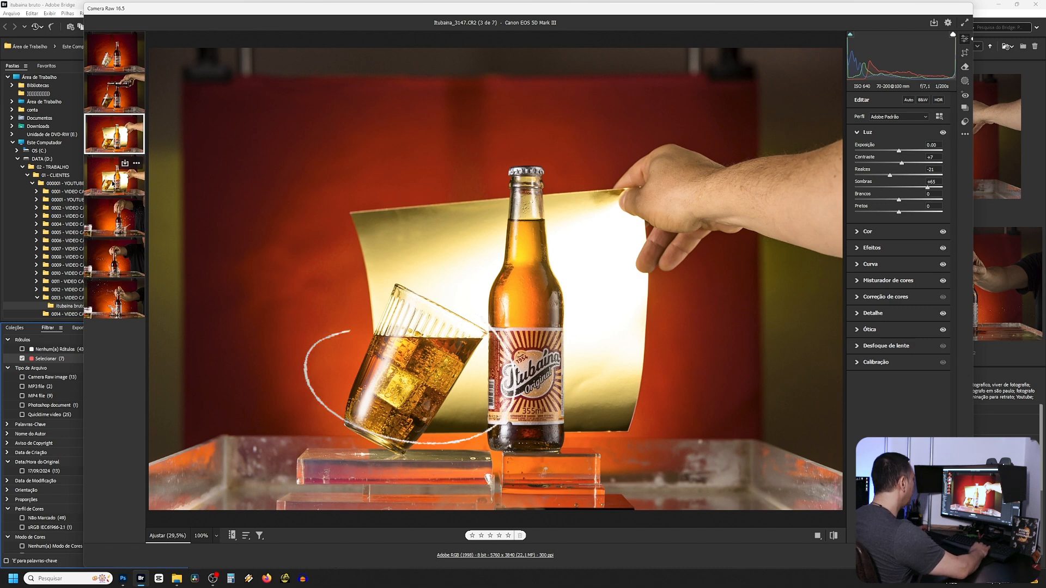
key("shift")
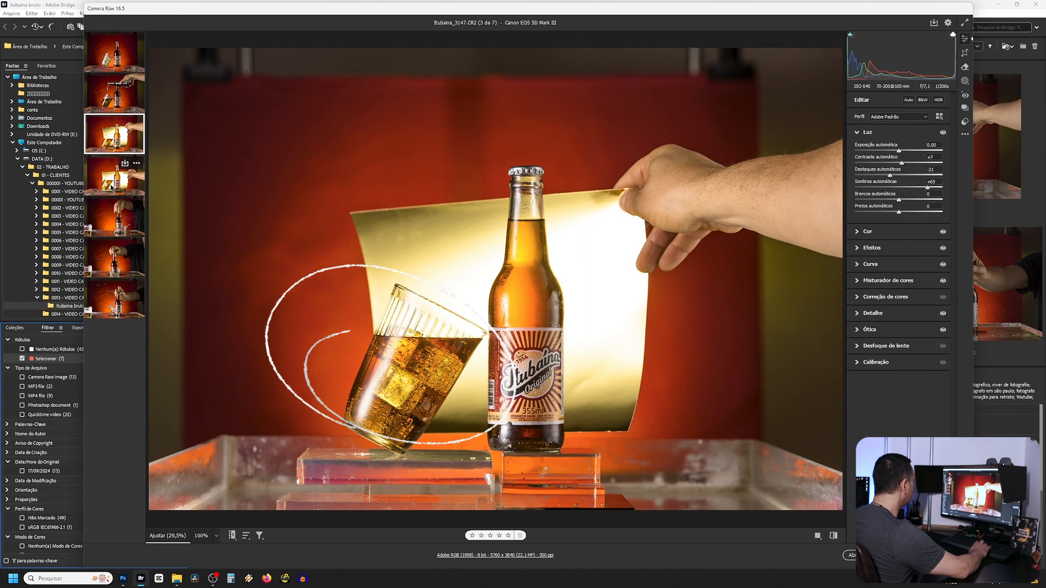
left_click(110, 184, "shift")
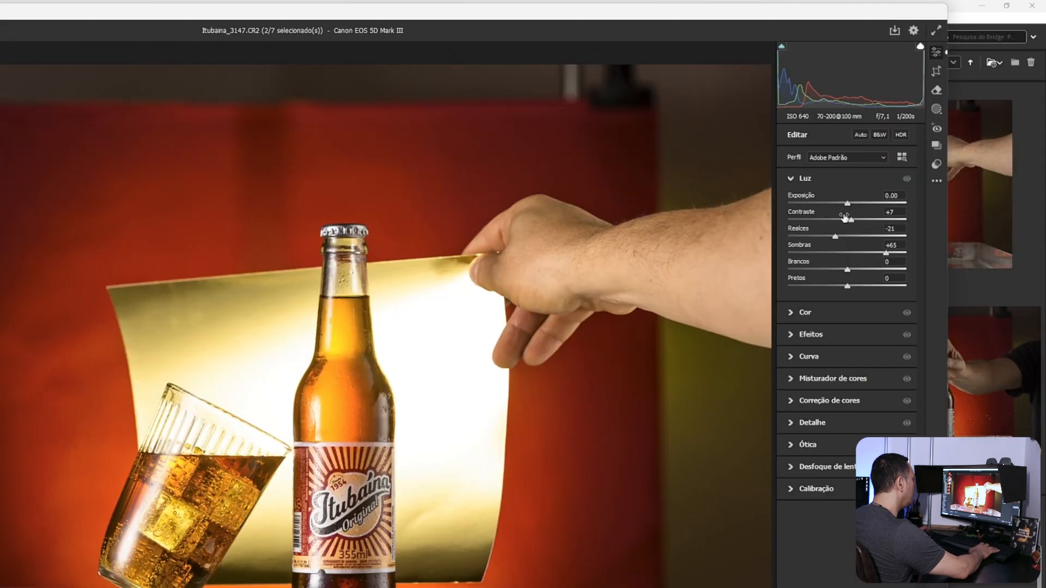
left_click_drag(847, 204, 838, 204)
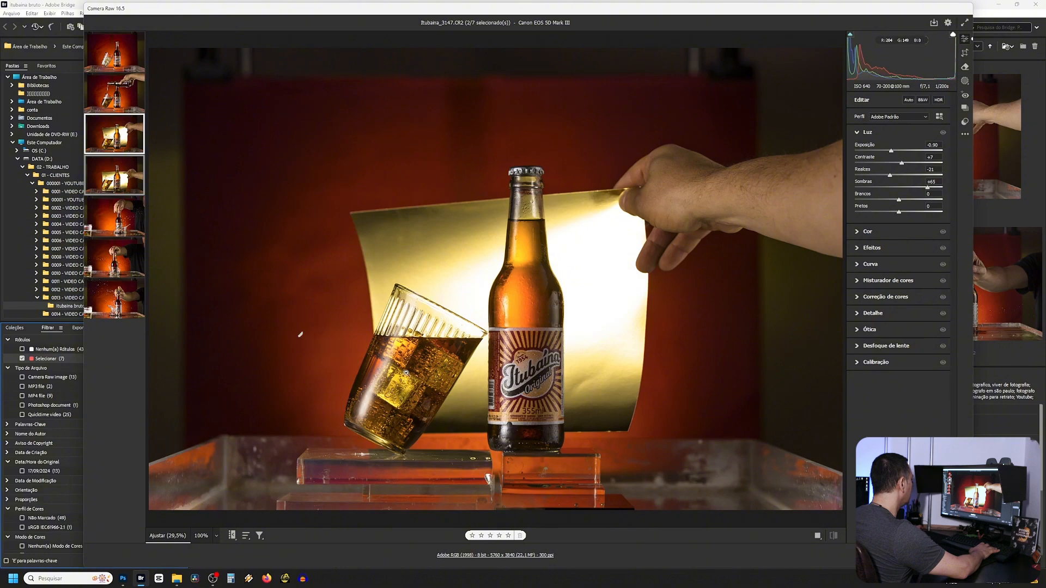
key("Right")
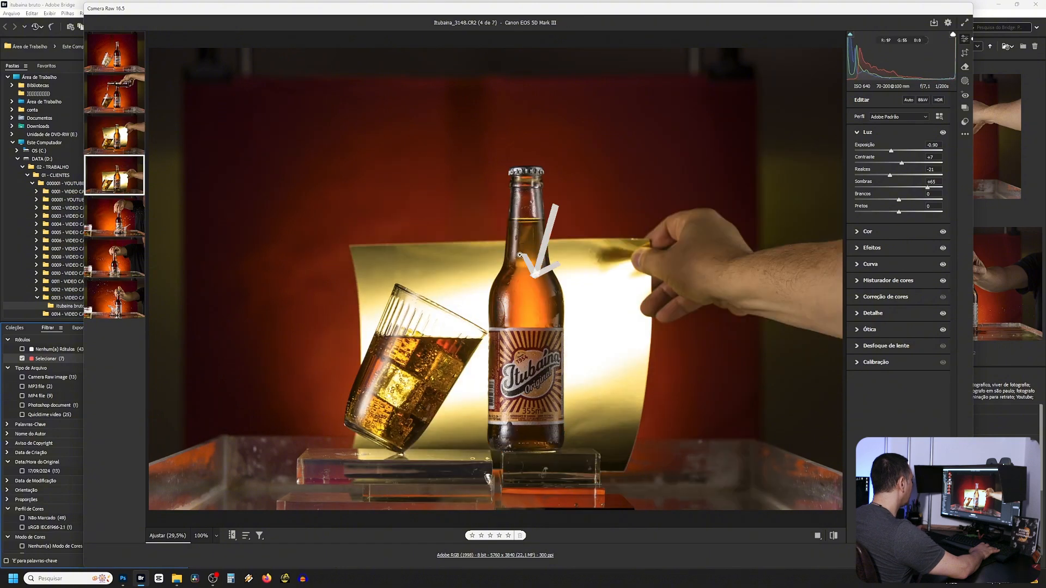
key("Right")
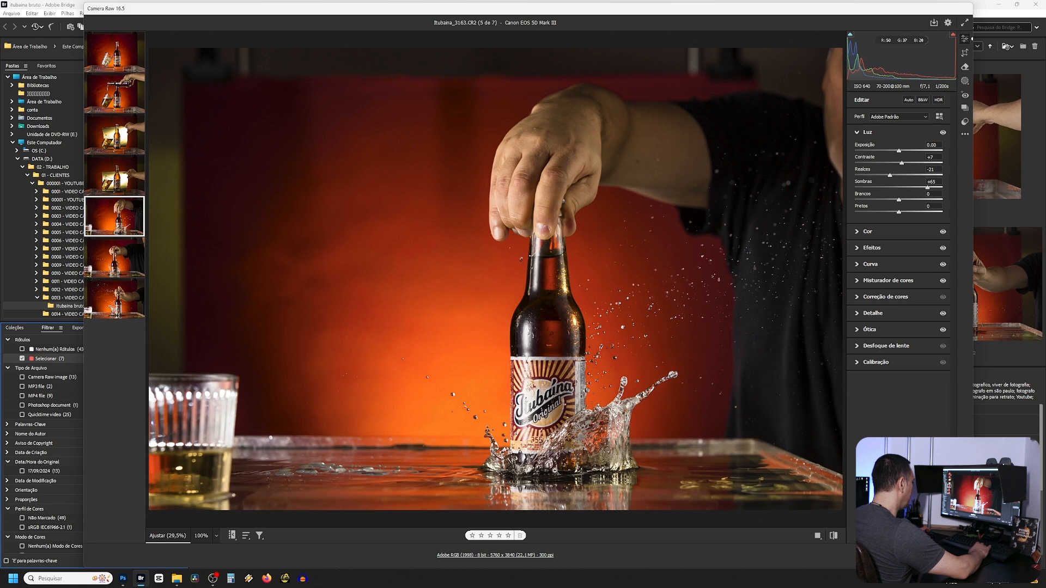
Step: Finish checking the last photos, select all seven and open the save options for the batch
key("Right")
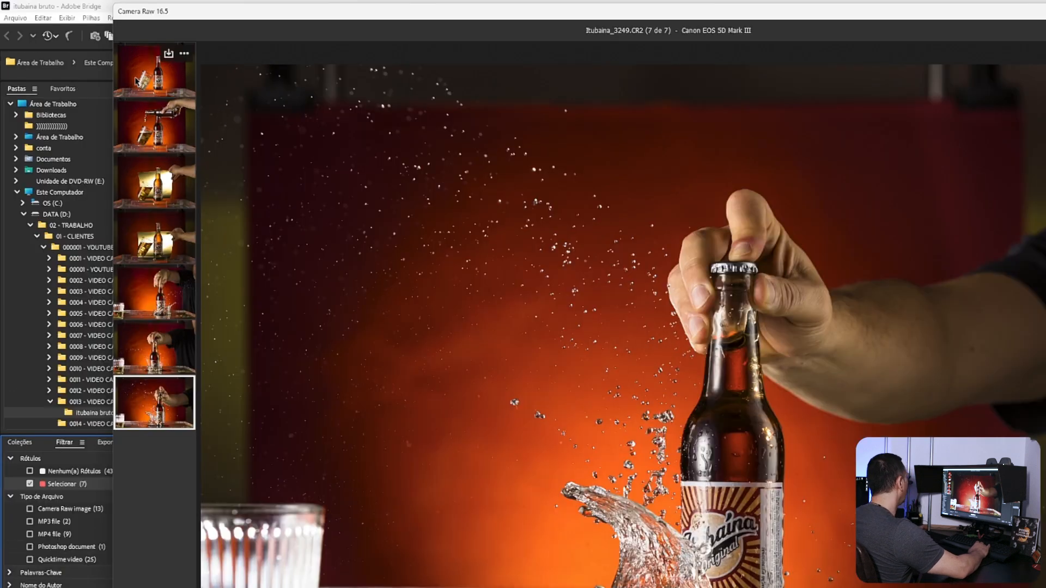
key("ctrl+a")
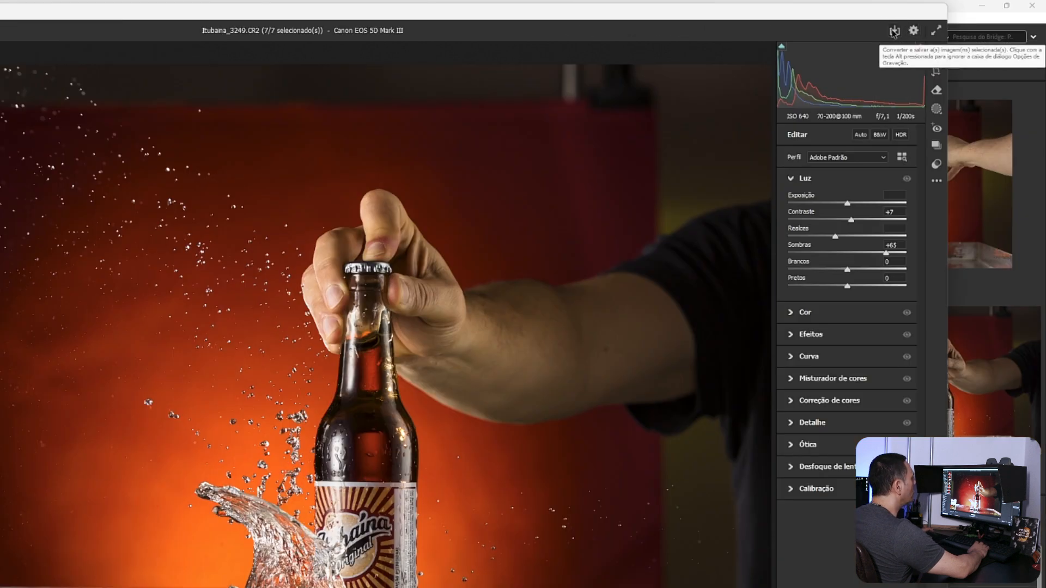
left_click(894, 31)
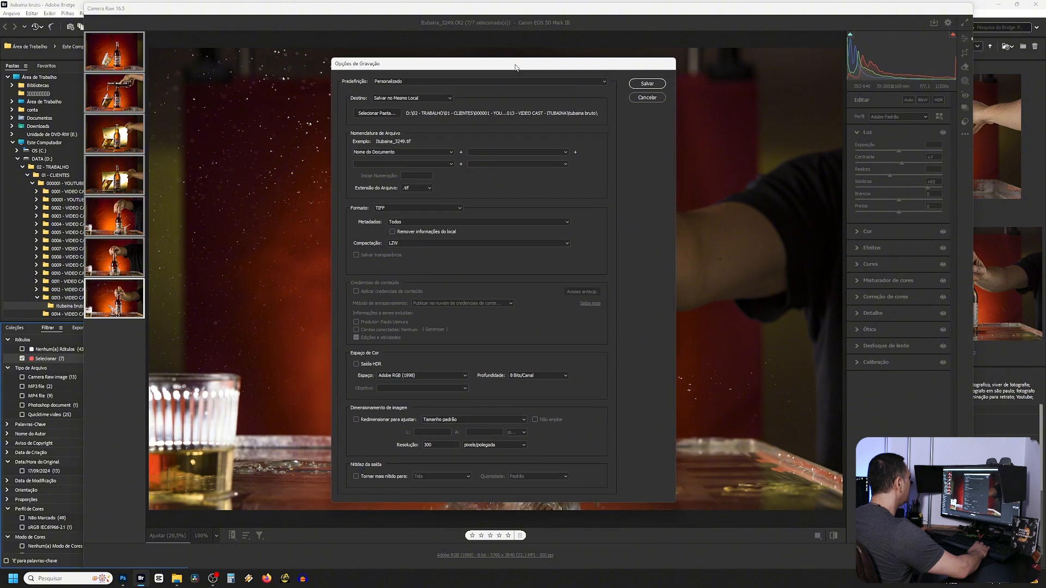
left_click_drag(496, 71, 524, 67)
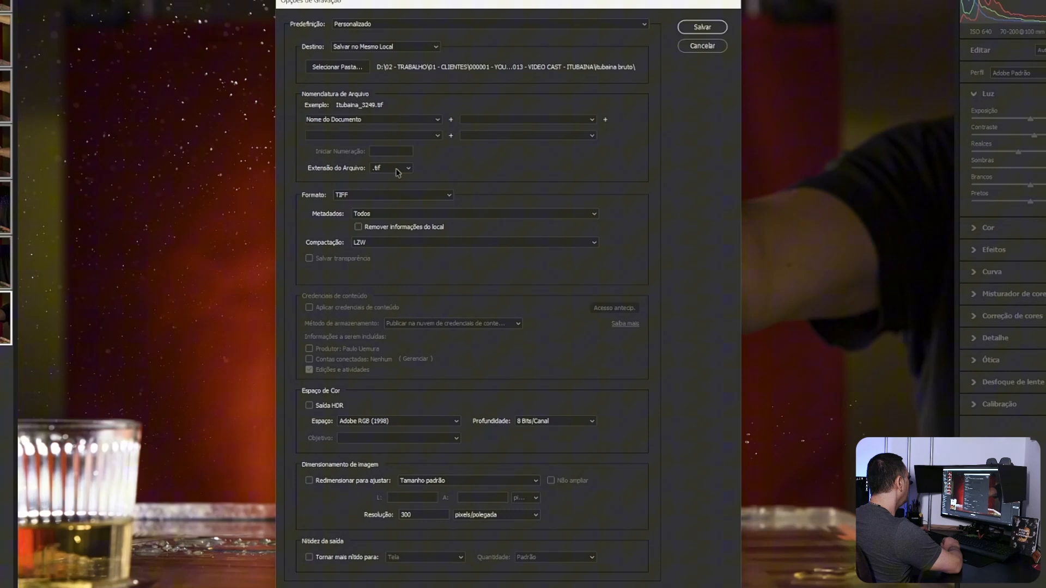
Step: Save the selected photos as TIFF files with the .tif extension and LZW compression
left_click(391, 168)
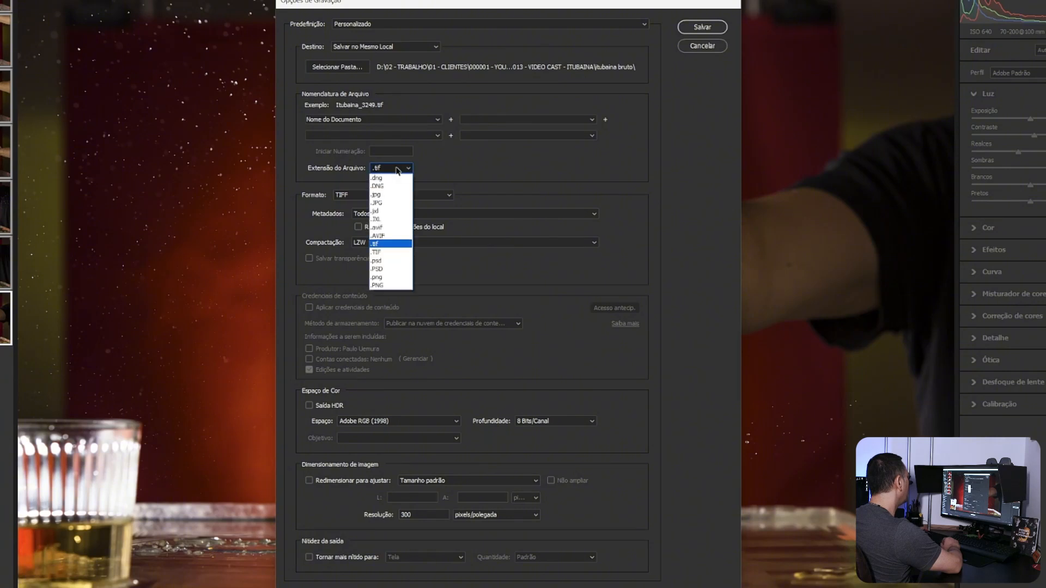
left_click(380, 245)
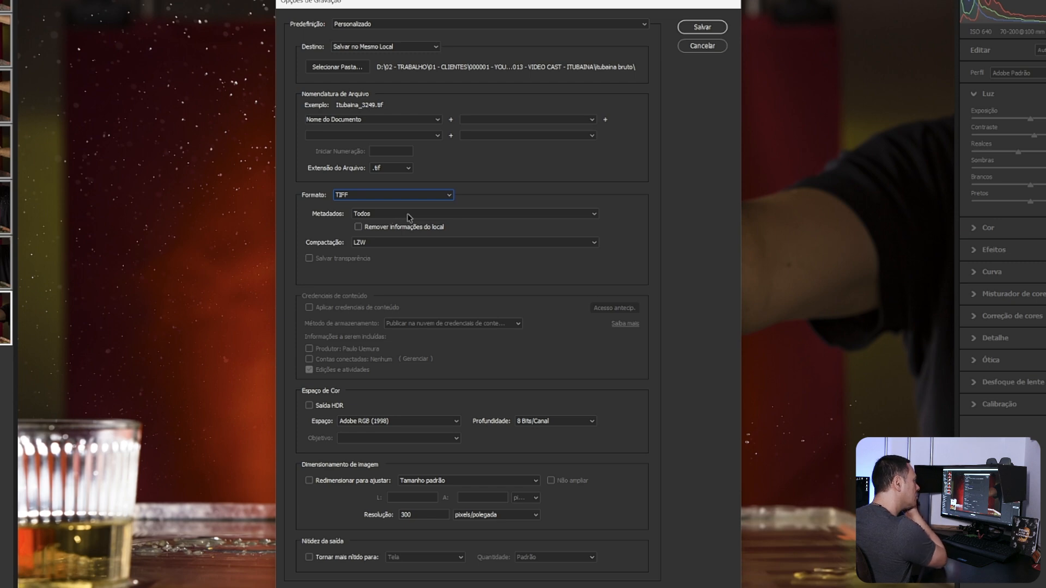
left_click(456, 244)
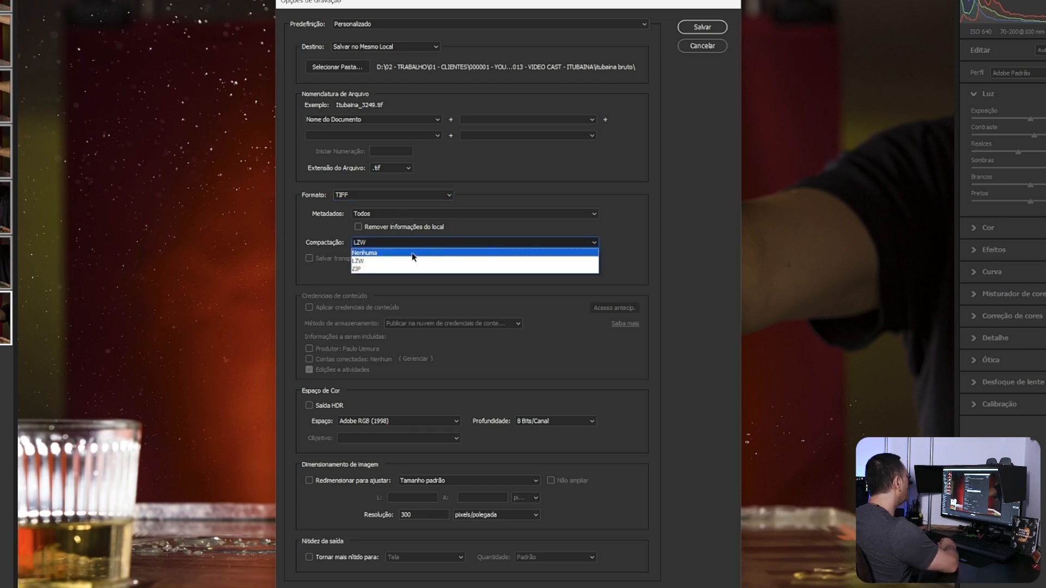
left_click(408, 253)
left_click(374, 244)
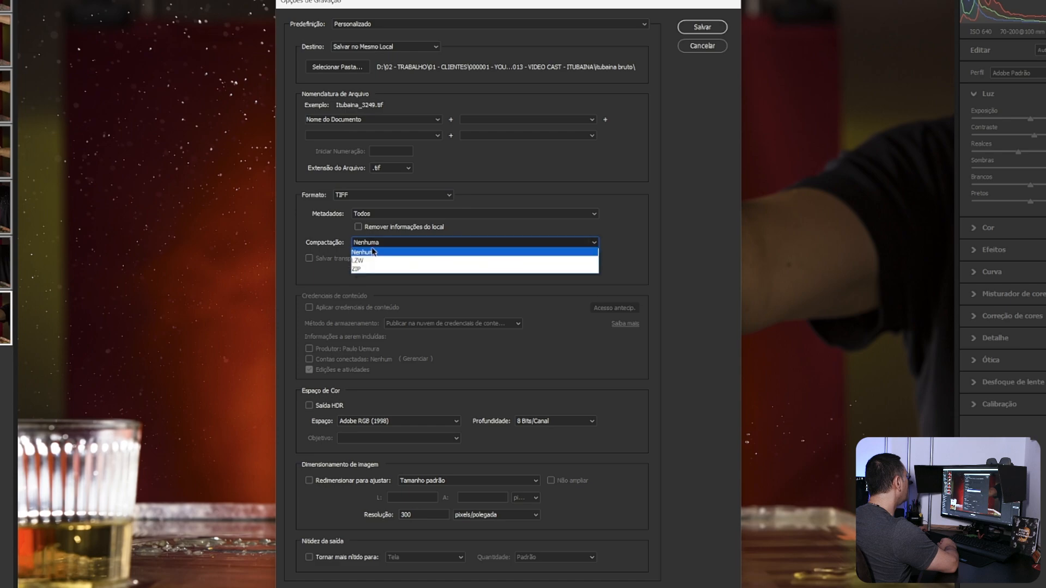
left_click(375, 261)
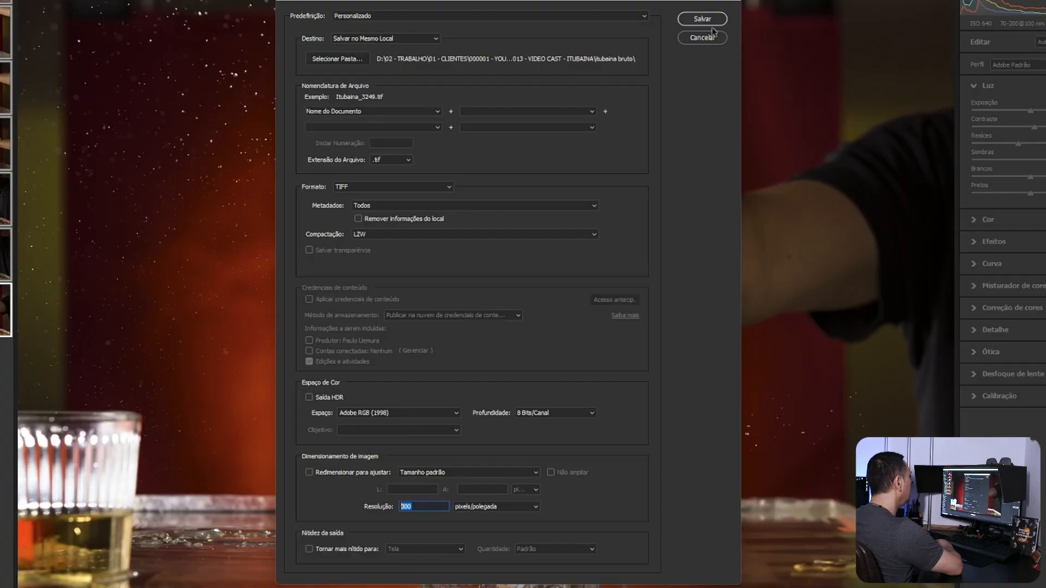
left_click(702, 19)
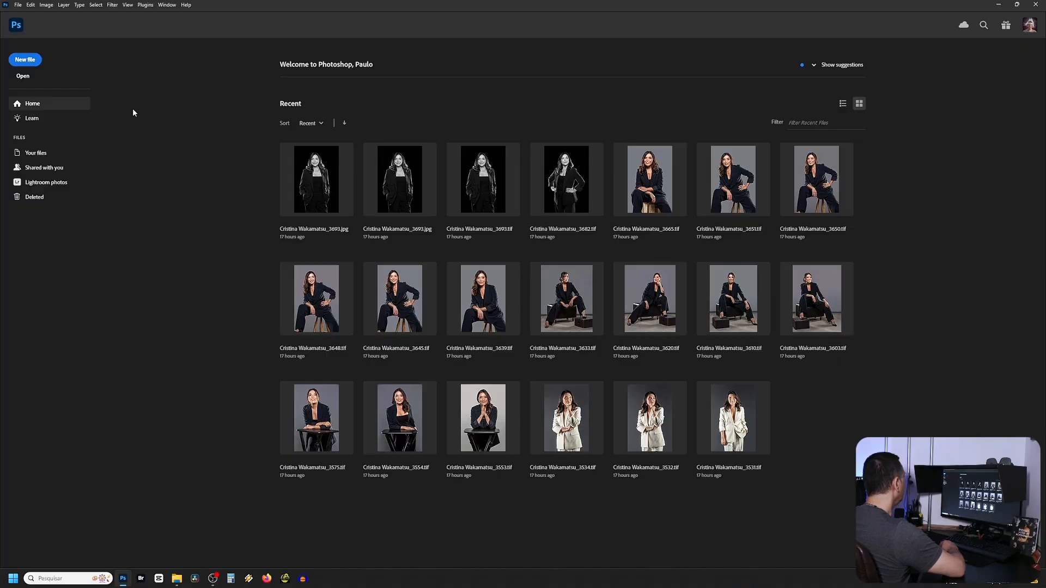
Step: Switch to Photoshop, open Itubaina_3147.tif and Itubaina_3148.tif, and bring Itubaina_3148.tif to the front
left_click(18, 5)
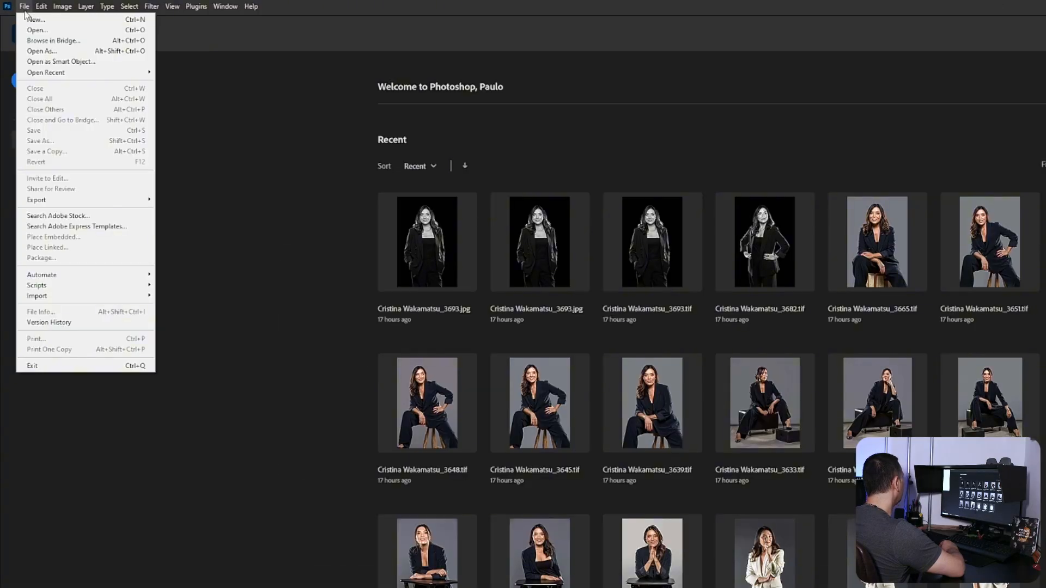
left_click(37, 32)
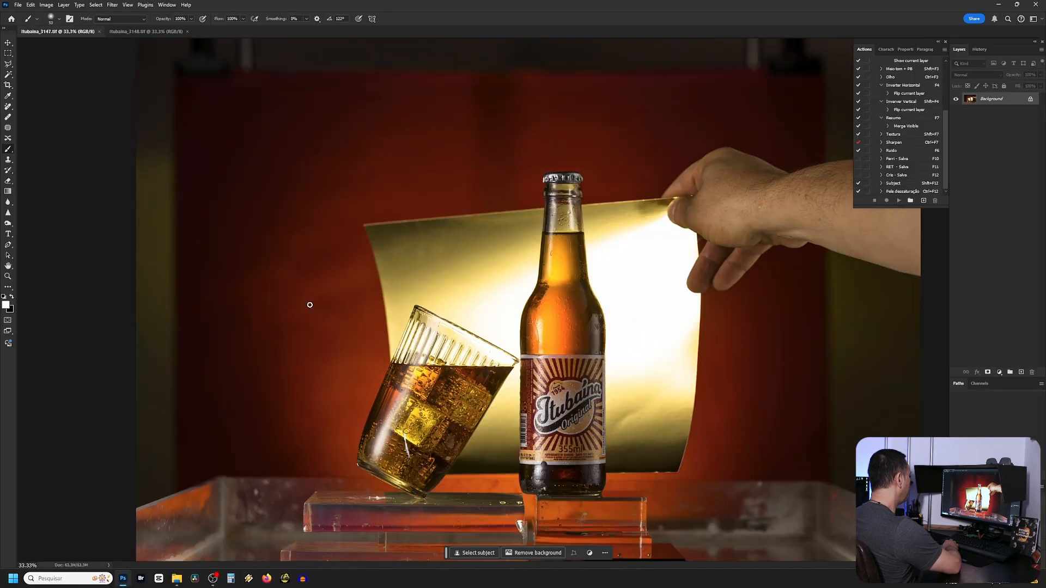
key("ctrl+Tab")
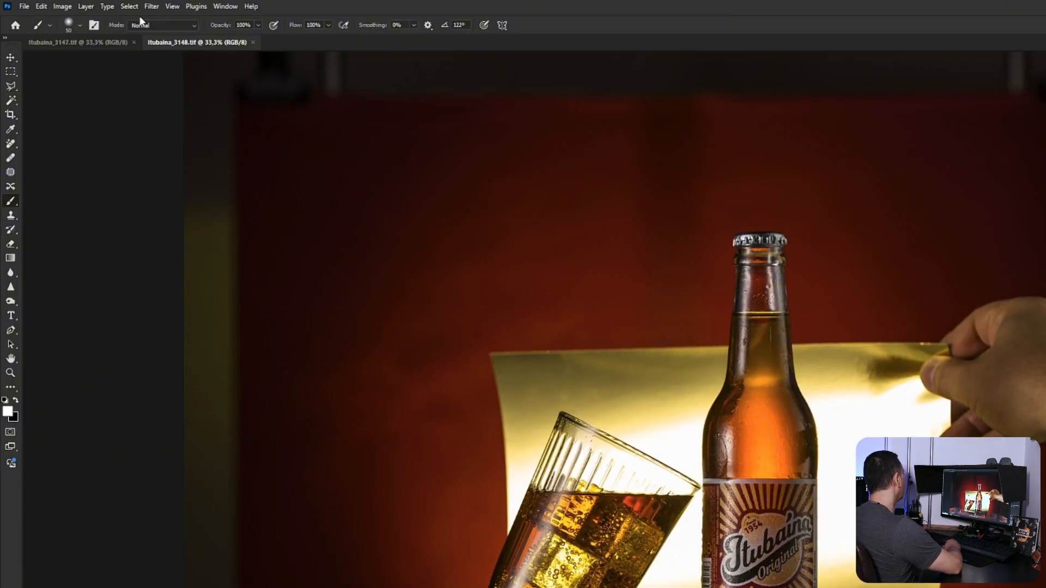
Step: Copy the entire Itubaina_3148.tif image and paste it into Itubaina_3147.tif as a new layer
left_click(131, 7)
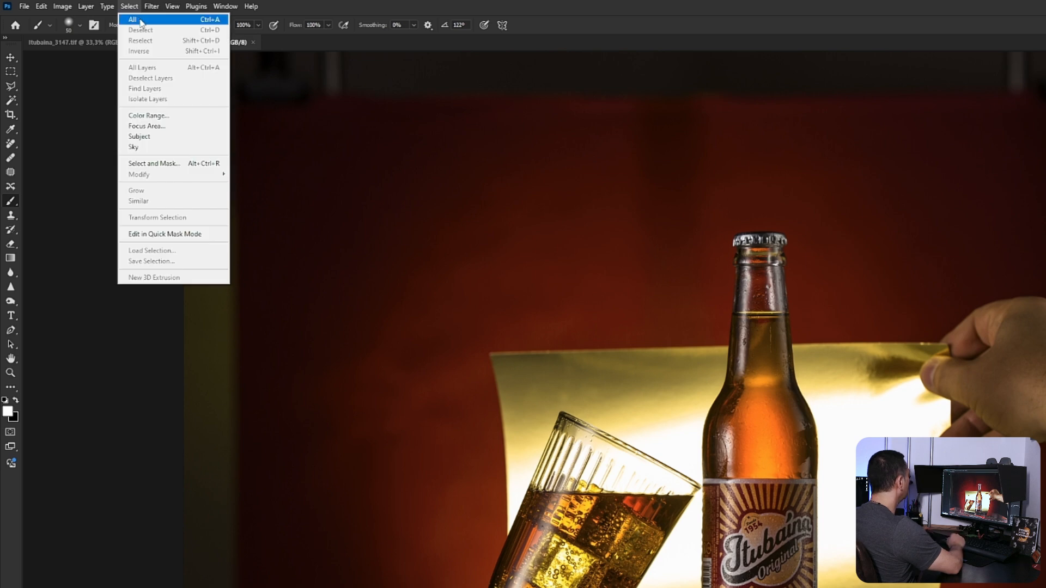
left_click(141, 22)
left_click(39, 8)
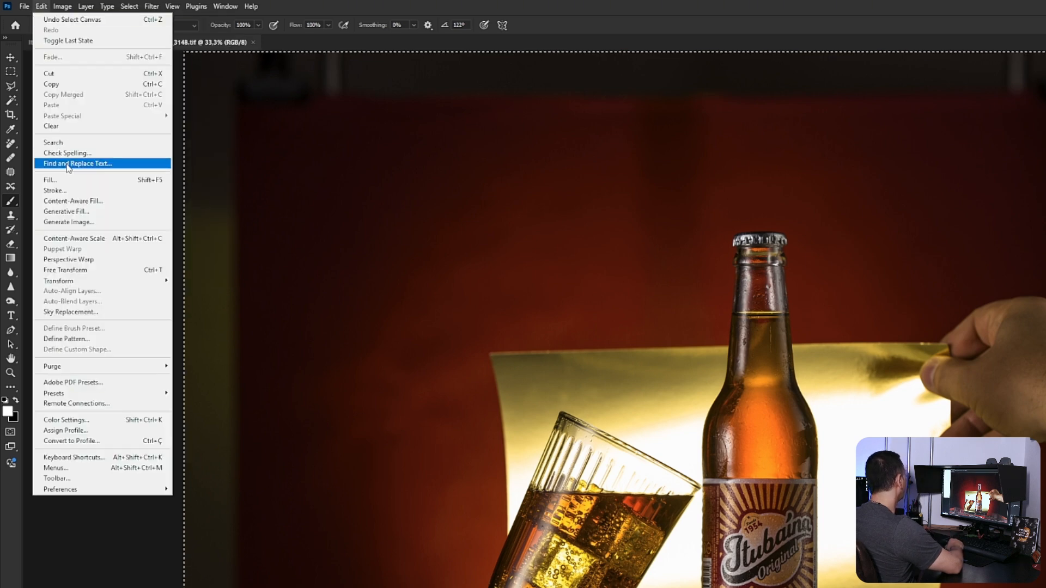
left_click(62, 85)
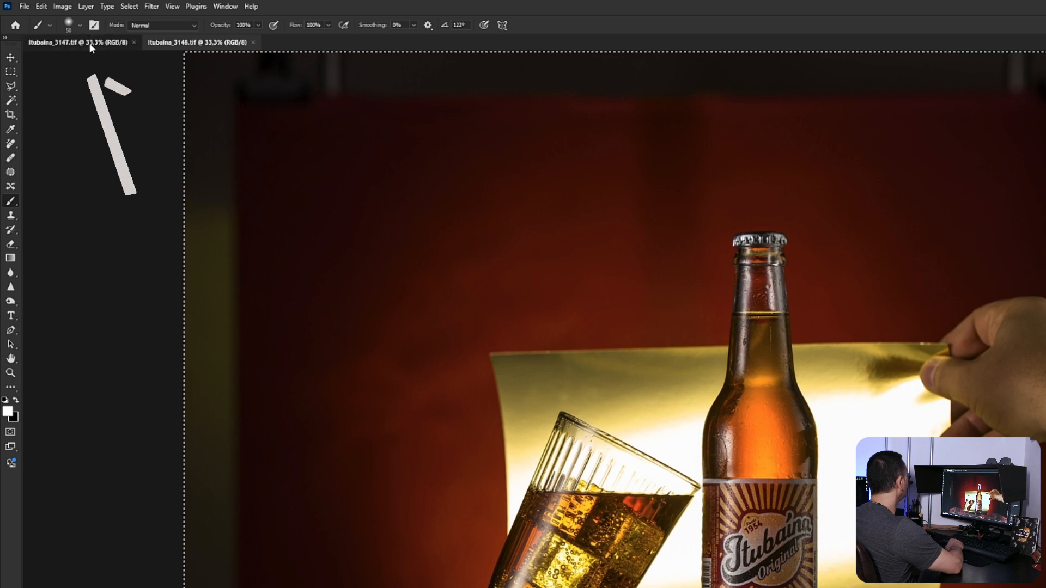
left_click(89, 43)
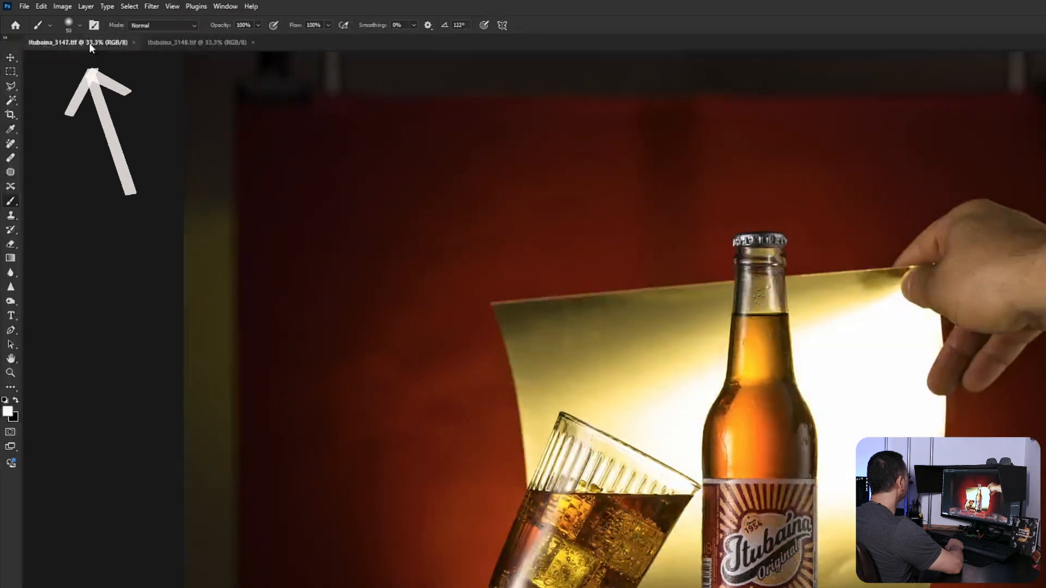
left_click(41, 6)
left_click(83, 105)
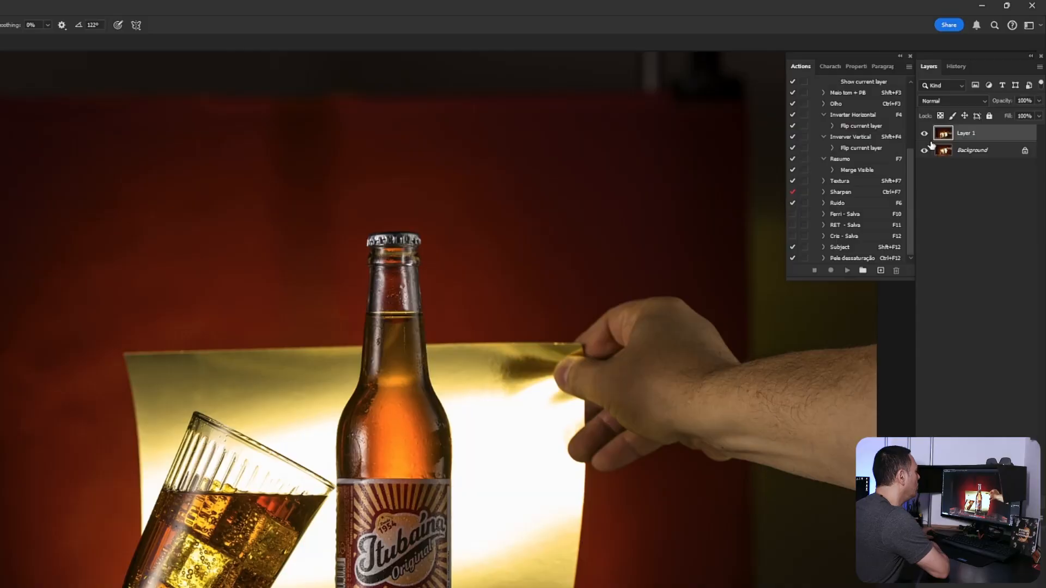
Step: Compare the pasted layer with the background by repeatedly hiding and showing Layer 1
left_click(926, 134)
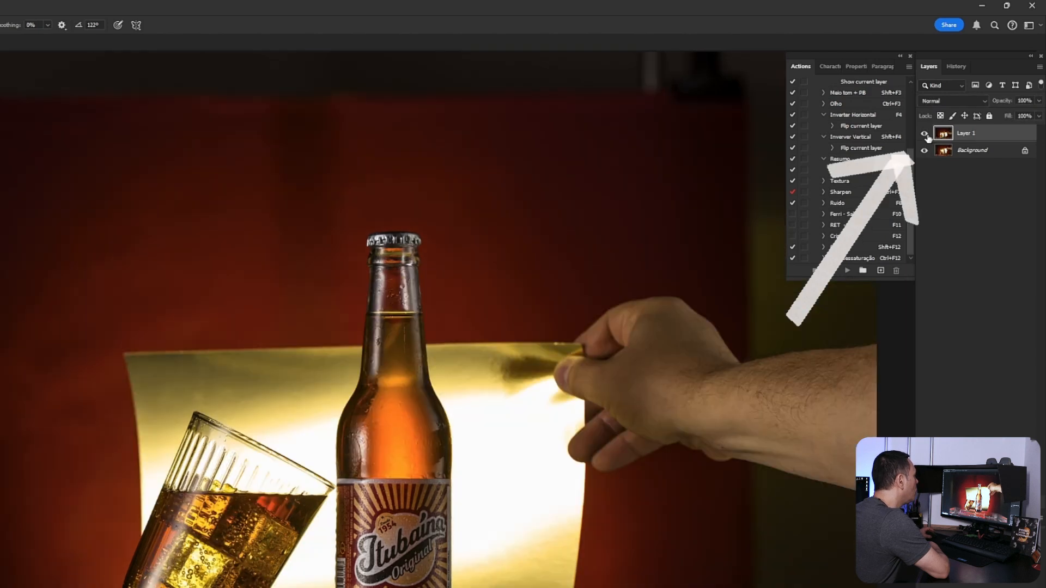
left_click(925, 135)
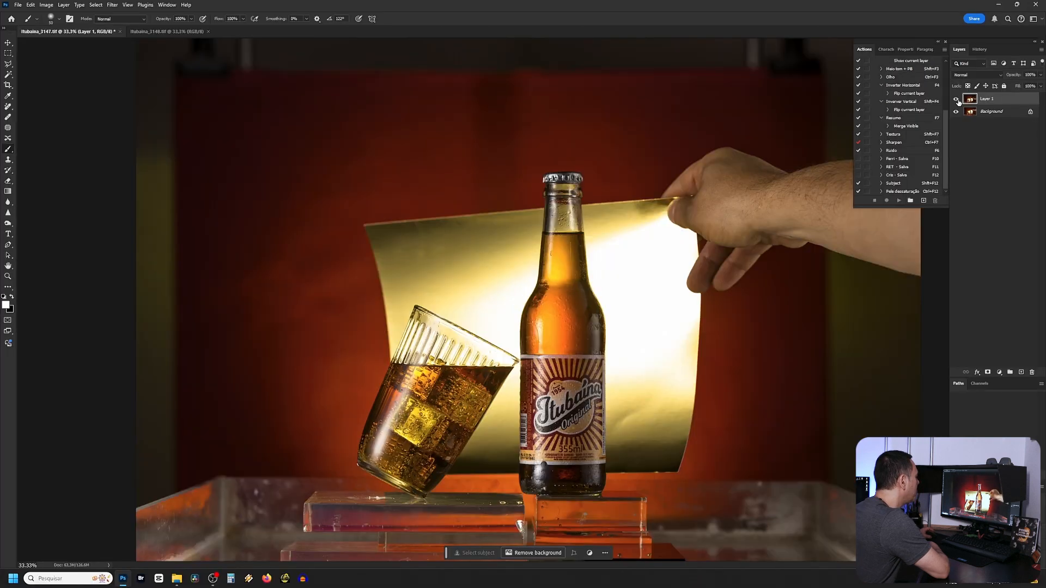
left_click(925, 134)
left_click(957, 100)
left_click(957, 99)
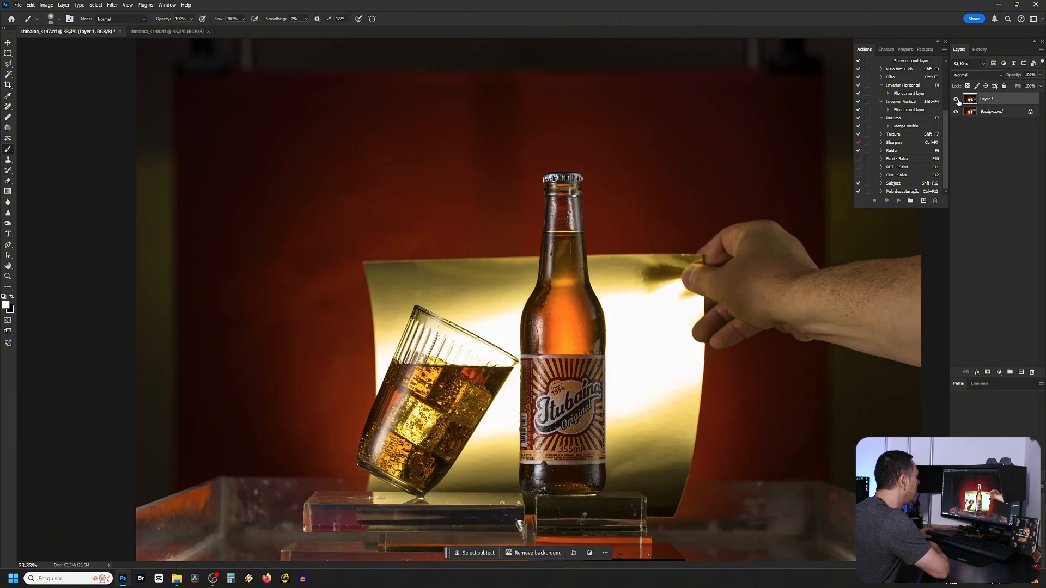
left_click(956, 100)
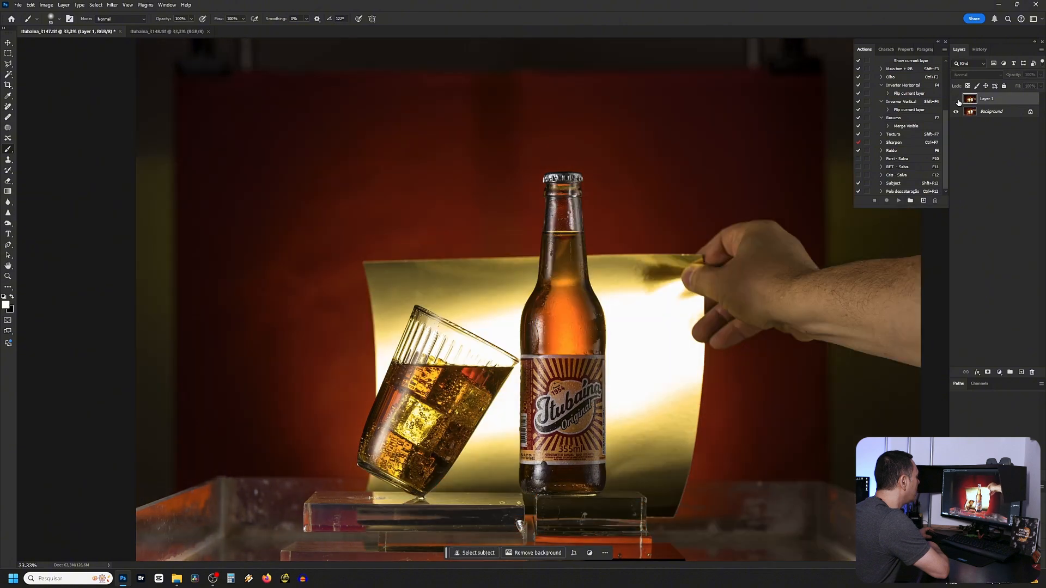
left_click(957, 100)
left_click(957, 100)
left_click(956, 100)
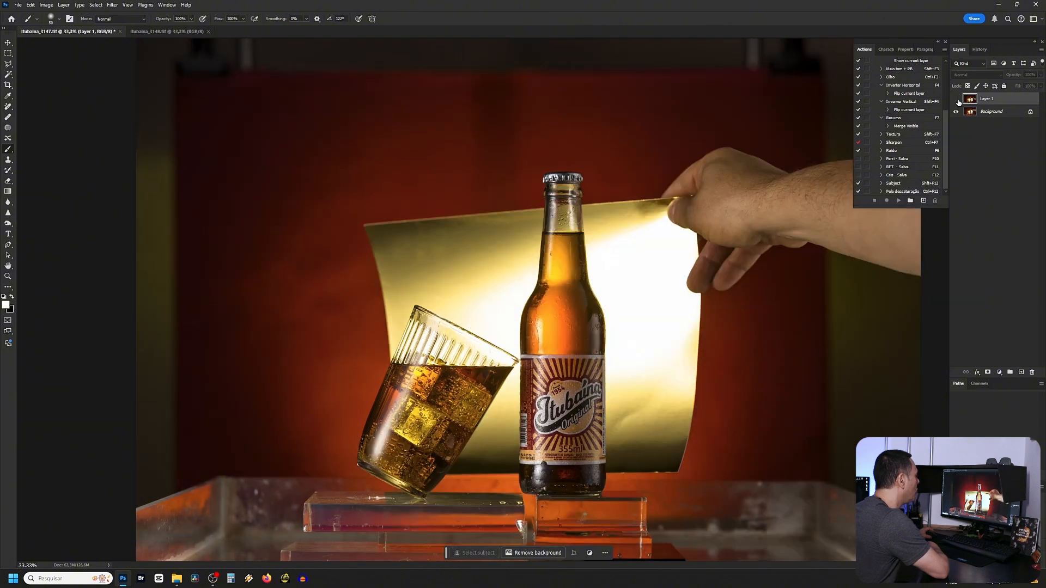
left_click(956, 100)
left_click(956, 99)
left_click(956, 100)
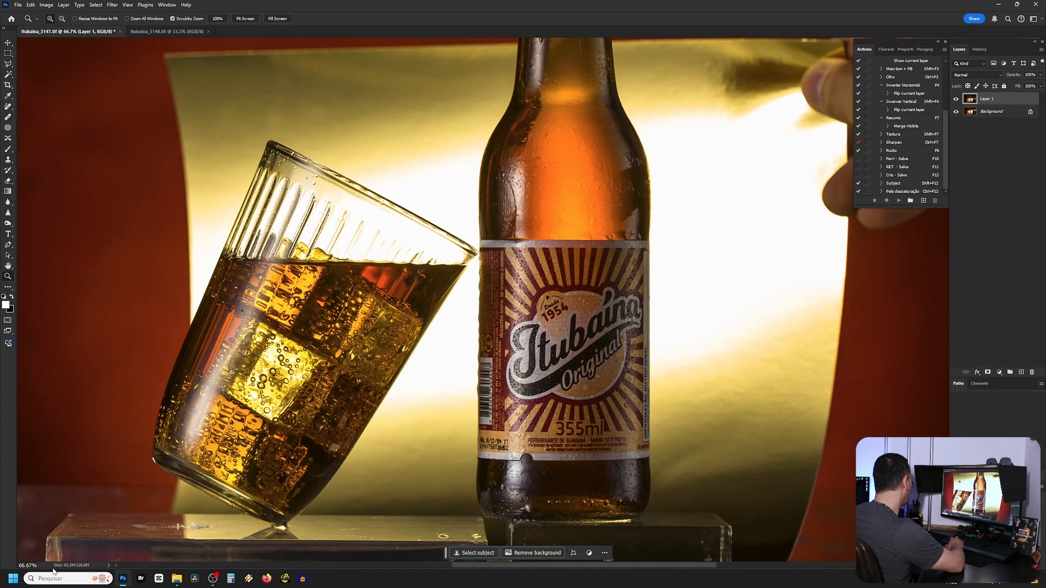
Step: Examine the bottle label up close with Layer 1 hidden and shown
left_click(528, 304)
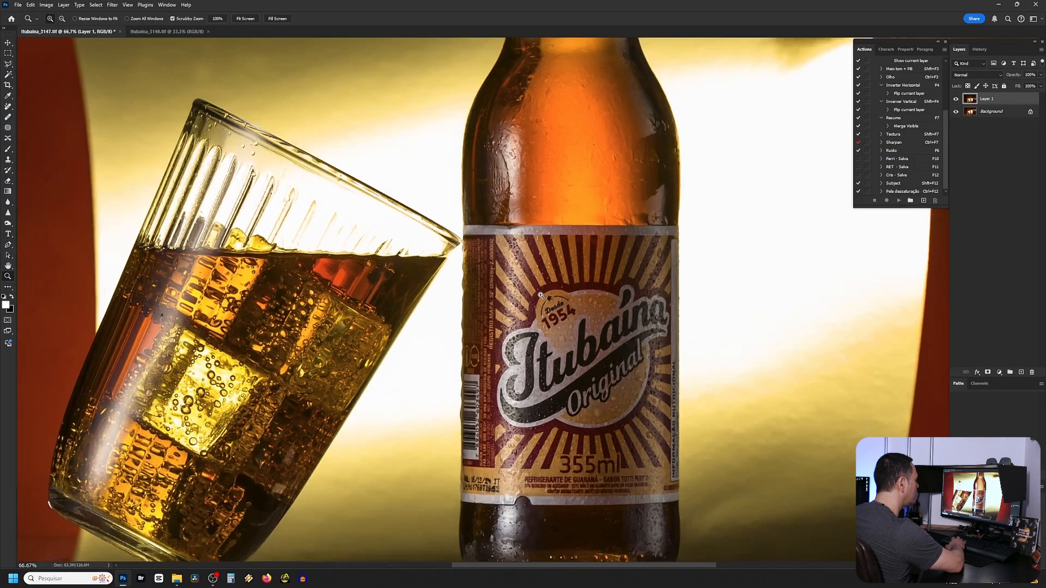
left_click_drag(449, 386, 509, 237)
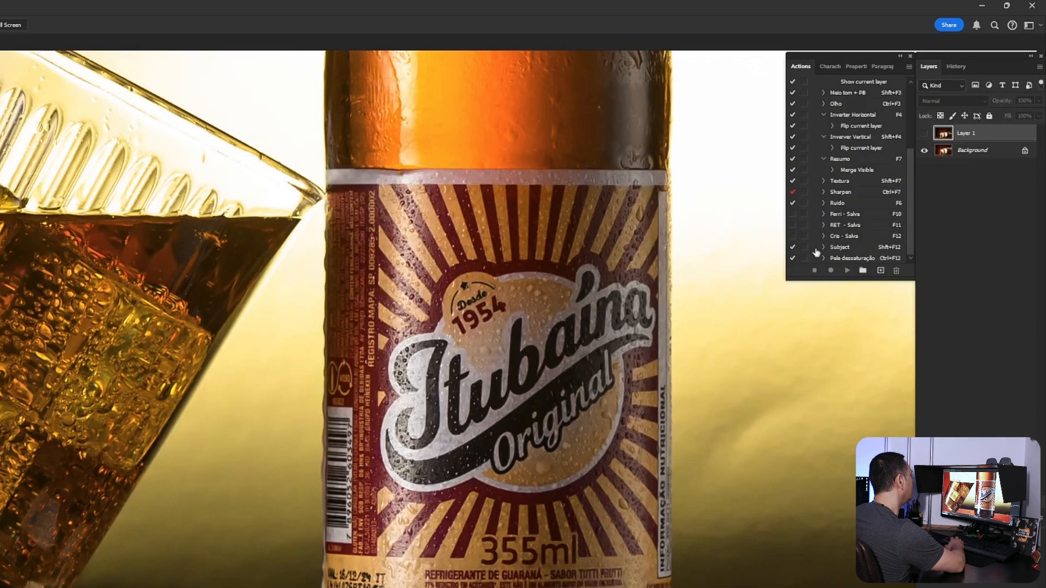
left_click(924, 133)
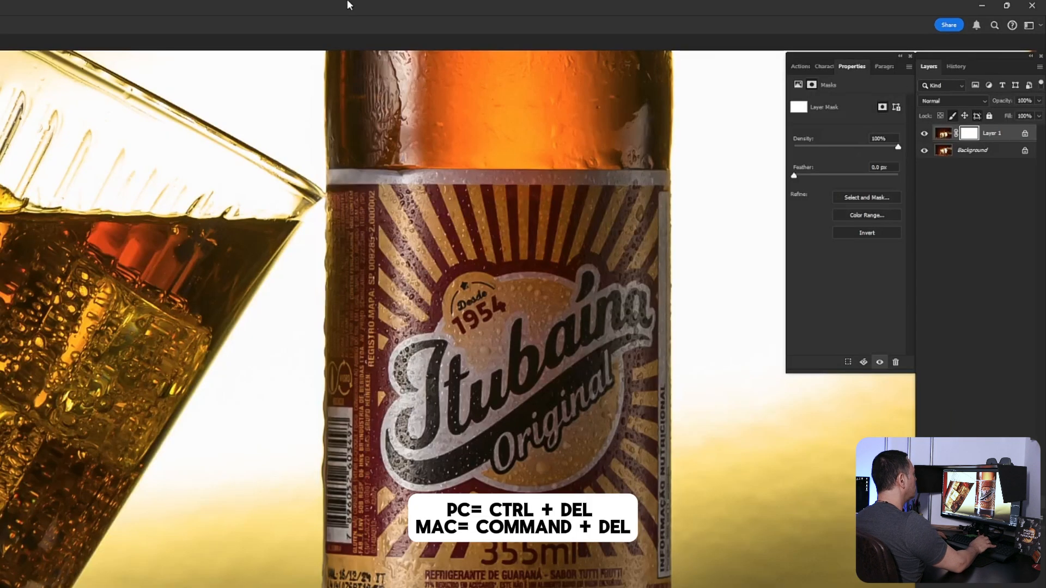
Step: Fill the Layer 1 mask with black and ready the Brush tool with 0% hardness and white as the foreground color
key("ctrl+Delete")
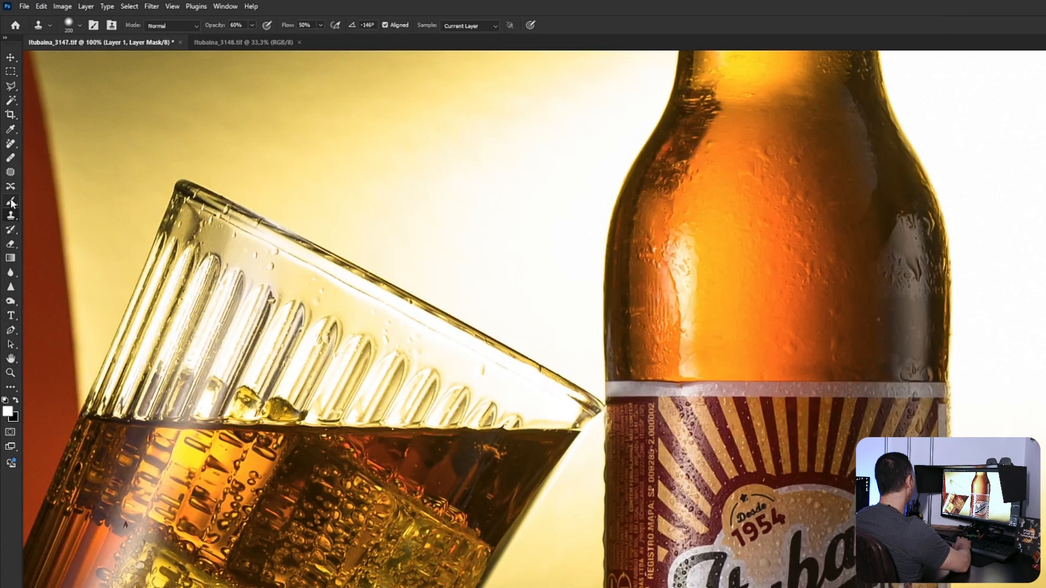
left_click(11, 202)
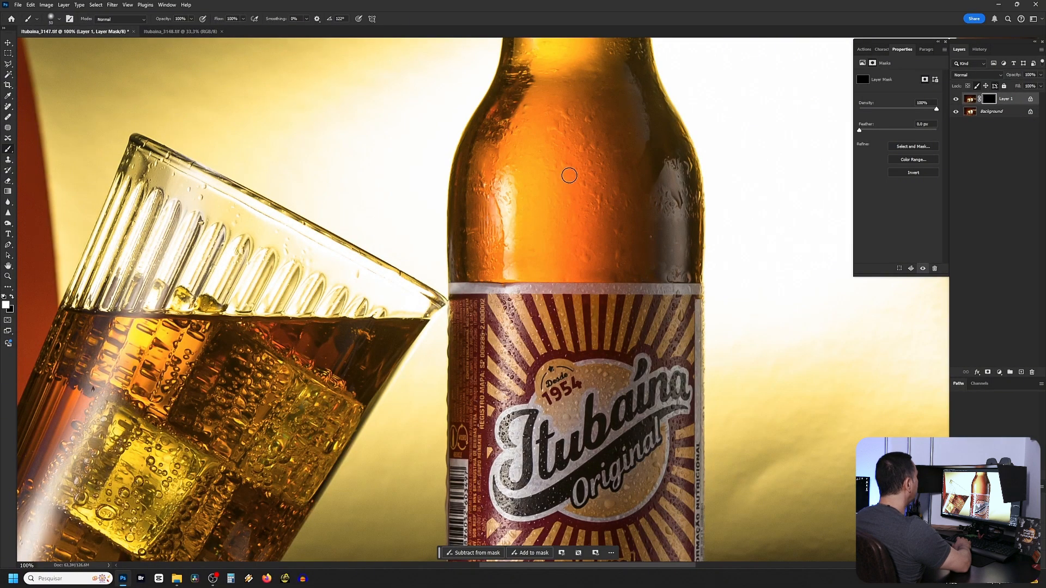
right_click(569, 175)
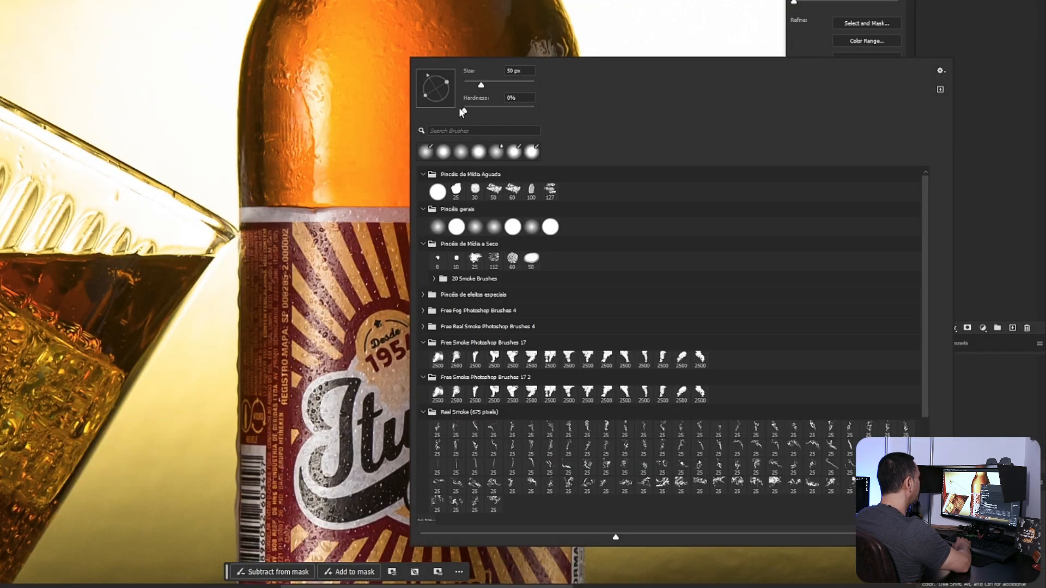
left_click_drag(468, 113, 450, 110)
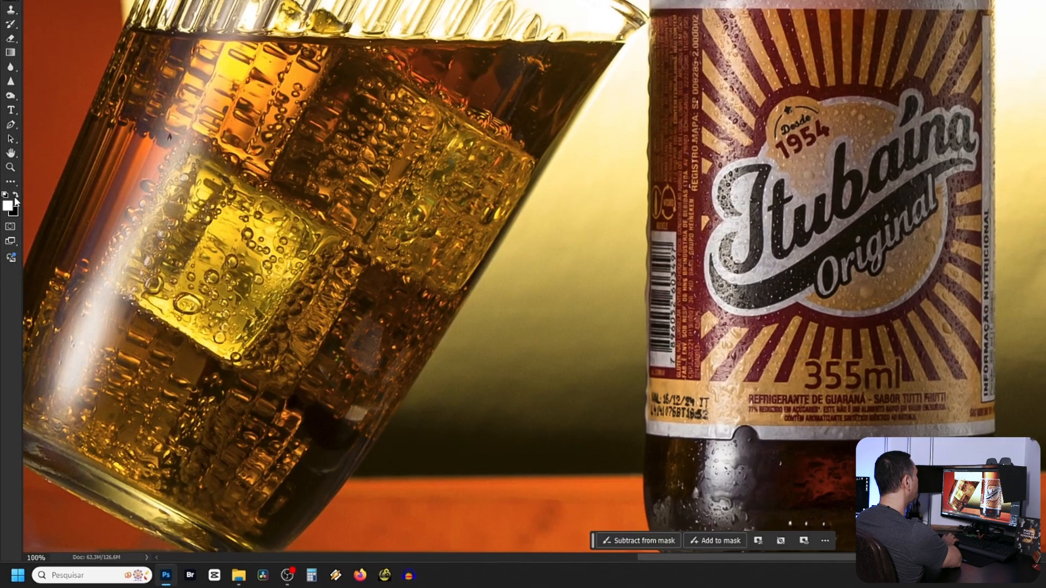
left_click(8, 205)
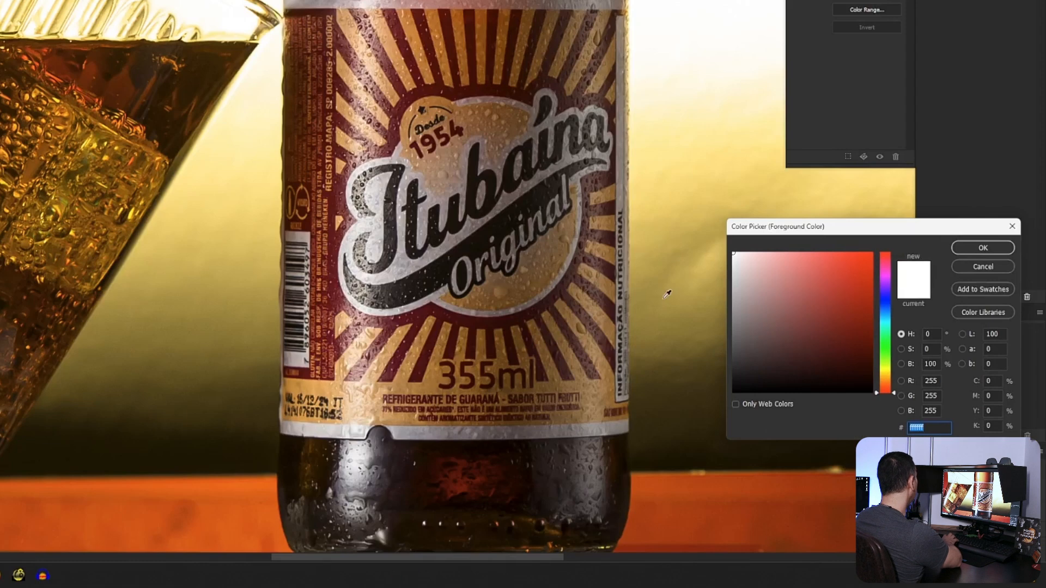
left_click(983, 247)
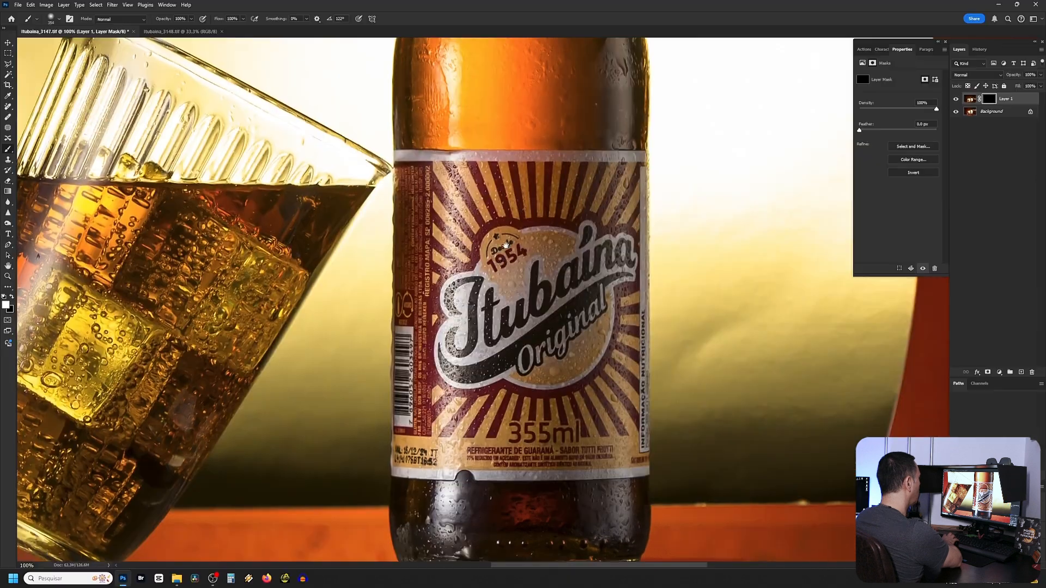
Step: Shrink the soft brush and paint white on the Layer 1 mask over the bottle's shoulder and label
scroll(506, 244, "up", 5)
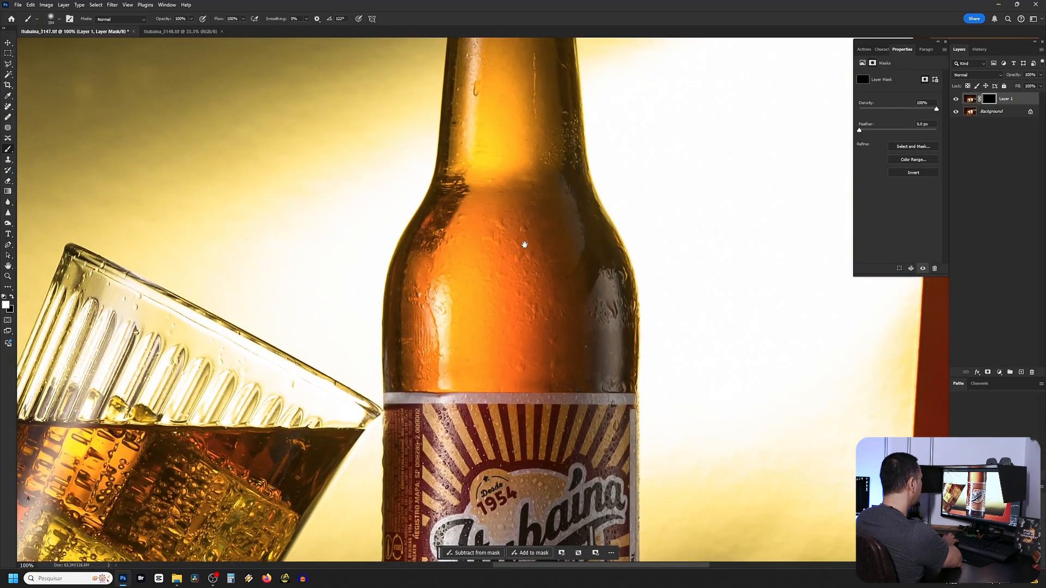
left_click_drag(524, 244, 529, 282)
right_click(514, 193)
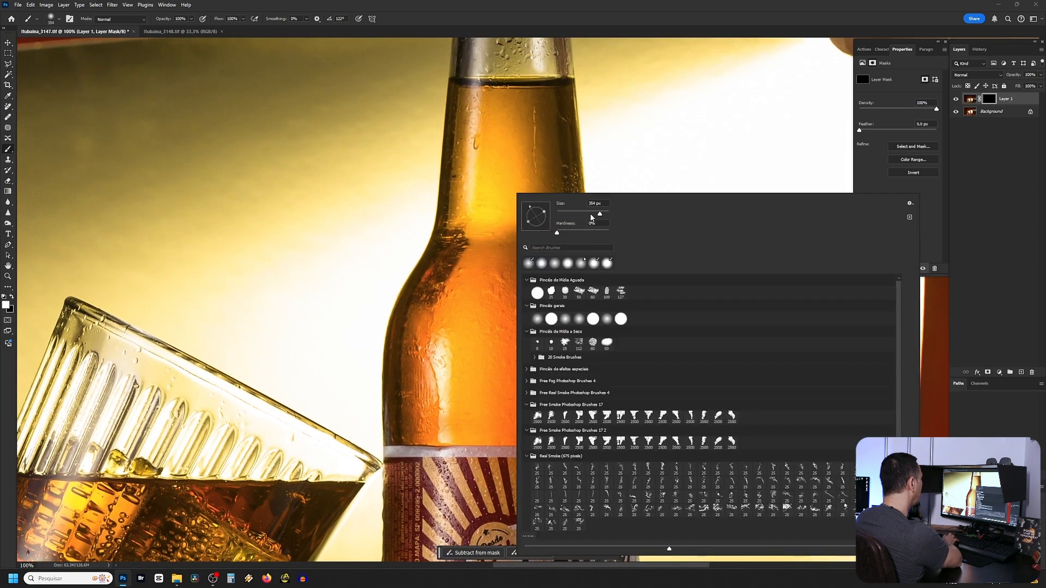
mouse_move(512, 155)
left_mouse_down()
mouse_move(525, 120)
mouse_move(533, 363)
mouse_move(506, 109)
mouse_move(494, 213)
mouse_move(572, 315)
mouse_move(584, 464)
mouse_move(569, 303)
mouse_move(591, 440)
mouse_move(475, 279)
mouse_move(447, 423)
mouse_move(487, 348)
mouse_move(494, 406)
mouse_move(577, 401)
left_mouse_up()
key("space")
mouse_move(447, 464)
left_mouse_down()
mouse_move(455, 102)
mouse_move(761, 321)
mouse_move(506, 355)
mouse_move(509, 343)
left_mouse_up()
left_click_drag(427, 385, 261, 375)
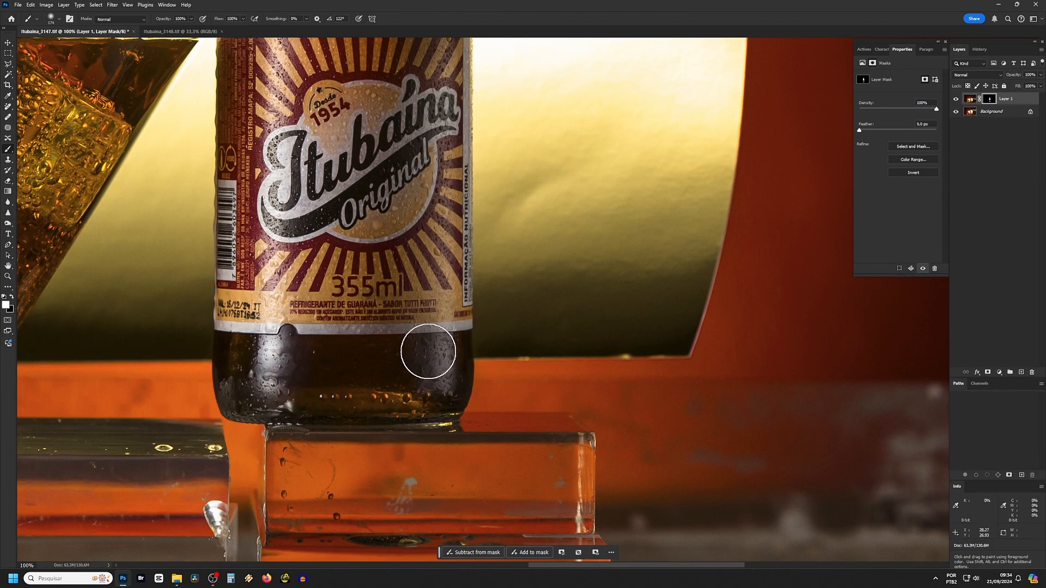
Step: Undo the stroke over the bottle's base and paint white on the Layer 1 mask over the bottle's neck
left_click_drag(429, 353, 428, 257)
key("ctrl+z")
key("space")
left_click_drag(350, 305, 483, 328)
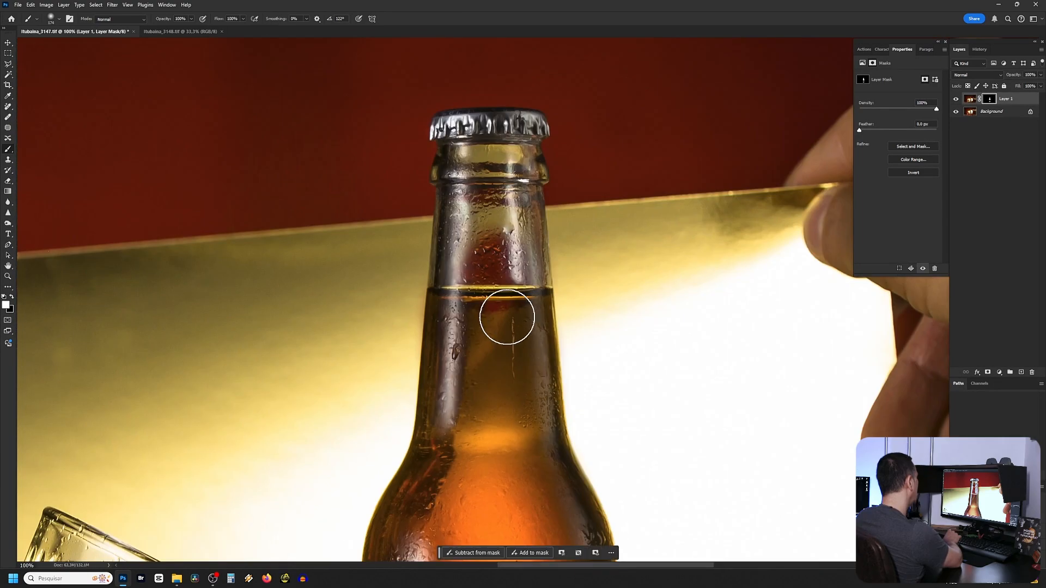
mouse_move(507, 317)
left_mouse_down()
mouse_move(518, 246)
mouse_move(503, 200)
mouse_move(480, 179)
mouse_move(462, 241)
mouse_move(488, 291)
mouse_move(506, 251)
mouse_move(506, 206)
mouse_move(497, 191)
mouse_move(483, 207)
mouse_move(489, 246)
mouse_move(490, 207)
left_mouse_up()
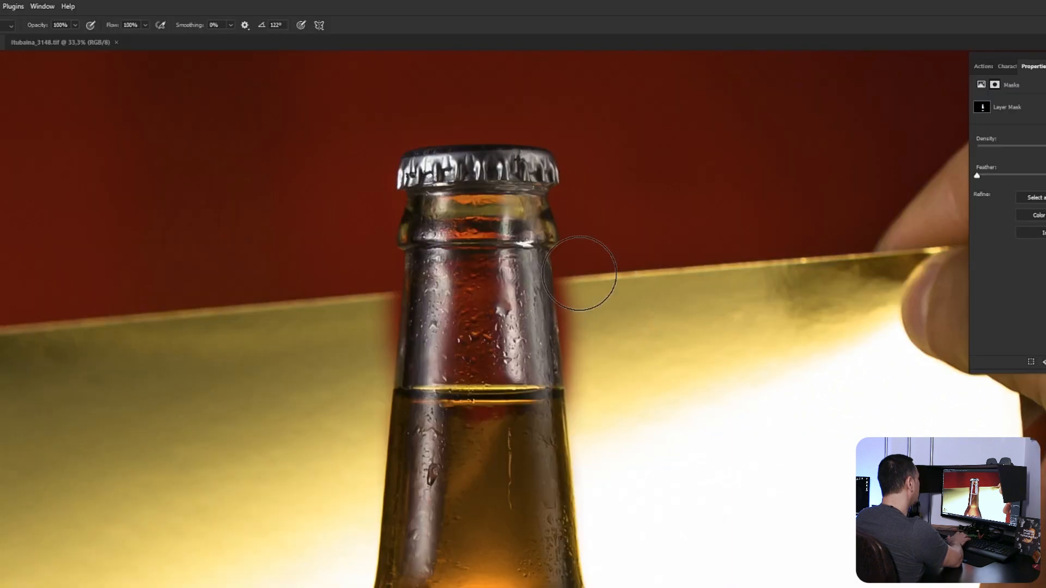
Step: Set the mask brush size to 50 px and raise its hardness slightly
right_click(483, 236)
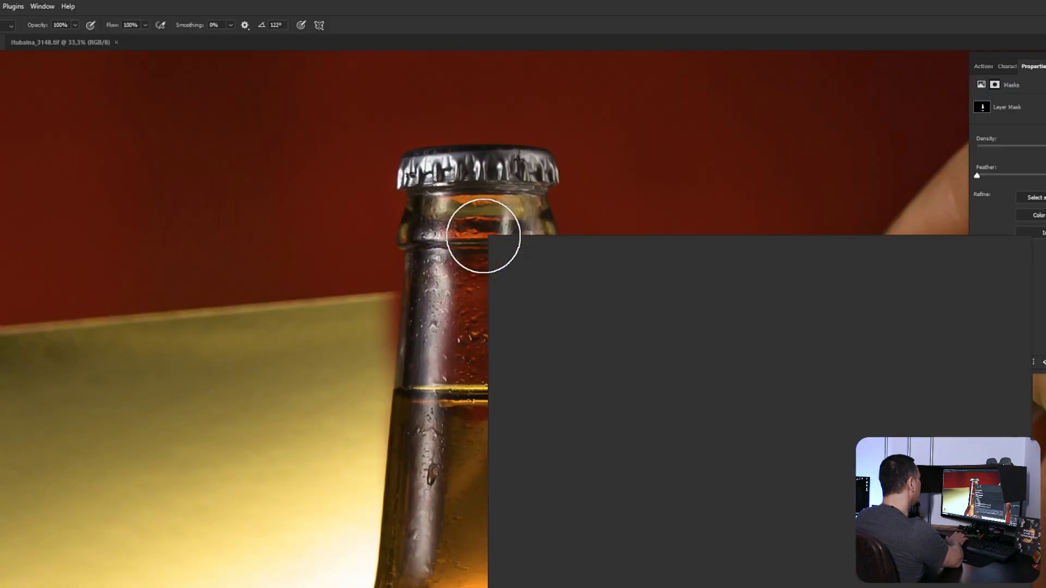
mouse_move(607, 264)
left_mouse_down()
mouse_move(560, 266)
mouse_move(556, 289)
left_mouse_up()
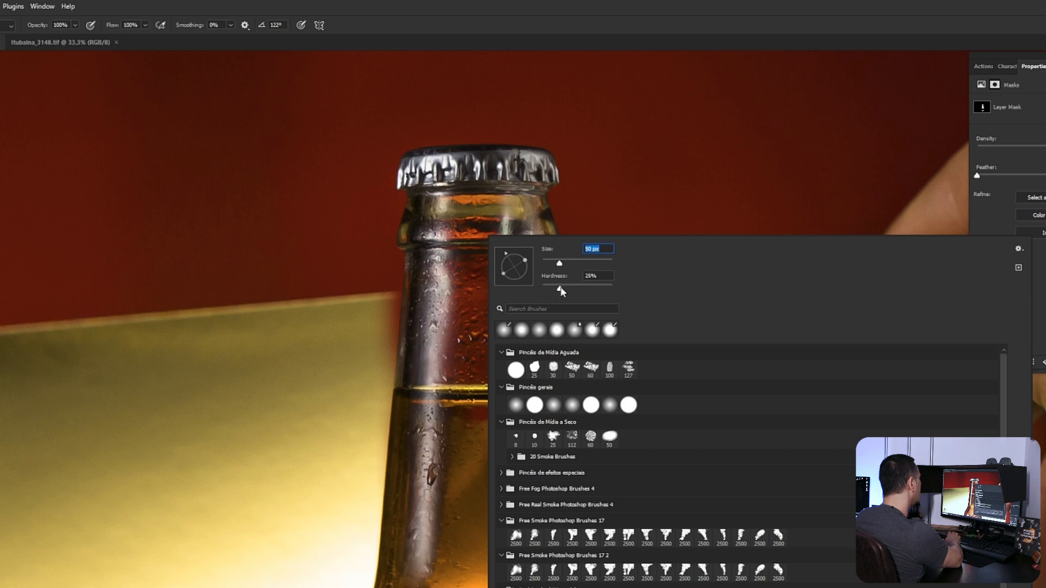
key("Return")
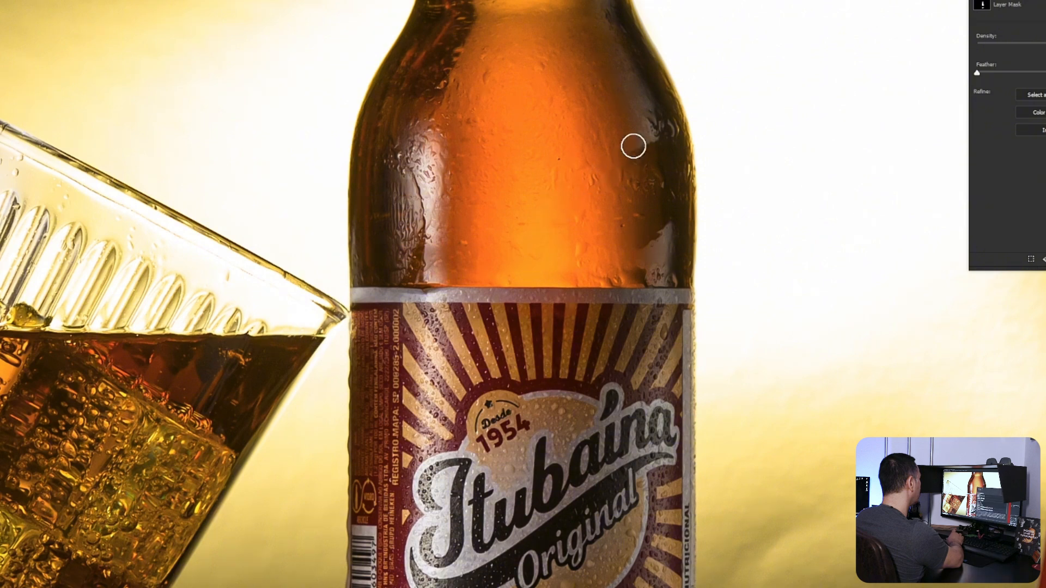
Step: Set the mask brush to 78 px with 0% hardness and swap the foreground and background colors
right_click(520, 188)
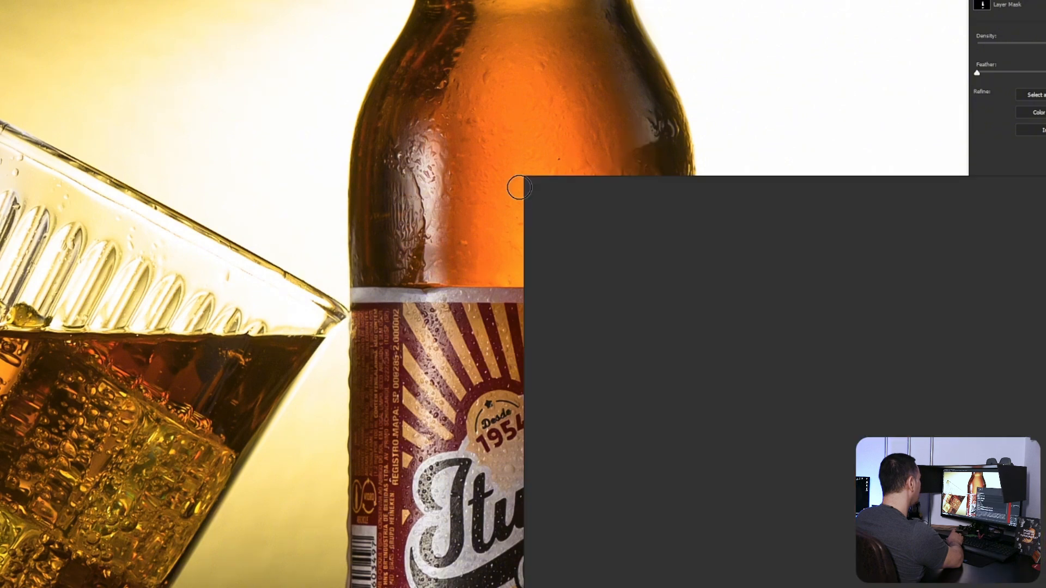
left_click_drag(588, 231, 578, 231)
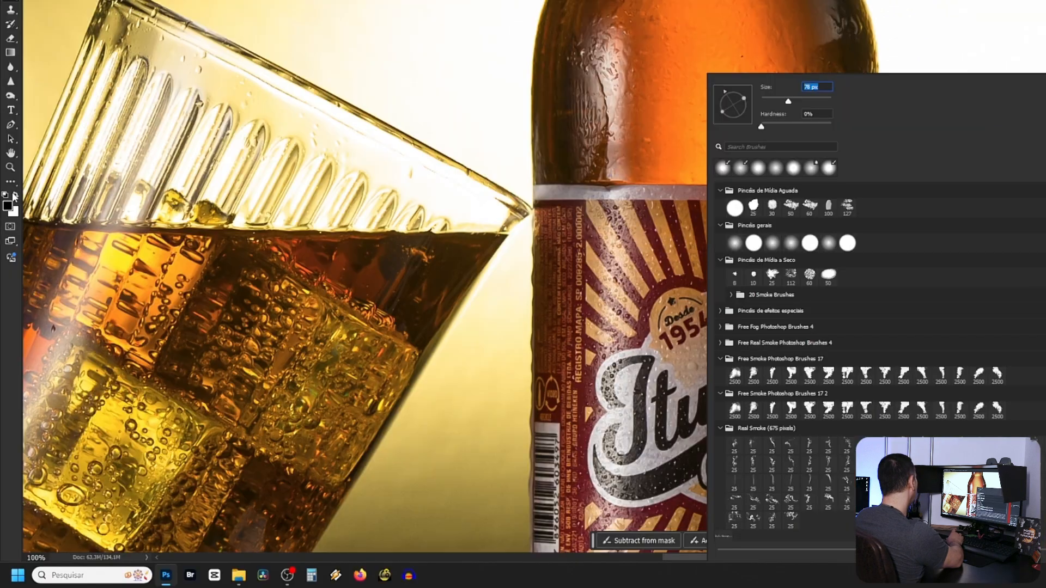
left_click(393, 296)
key("x")
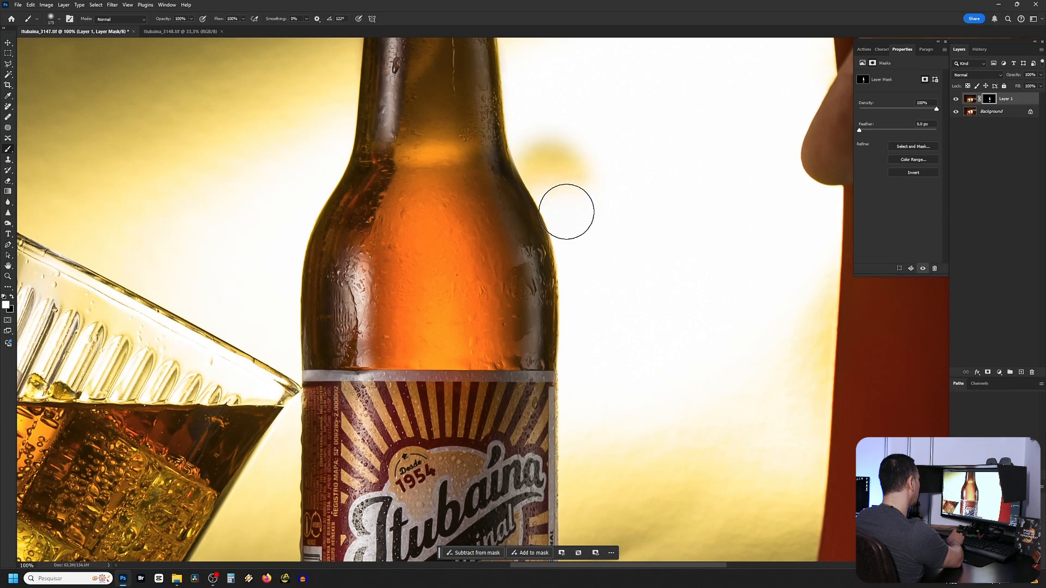
Step: Paint black on the Layer 1 mask over the stray patch beside the bottle and the right side of its shoulder
left_click_drag(567, 214, 586, 364)
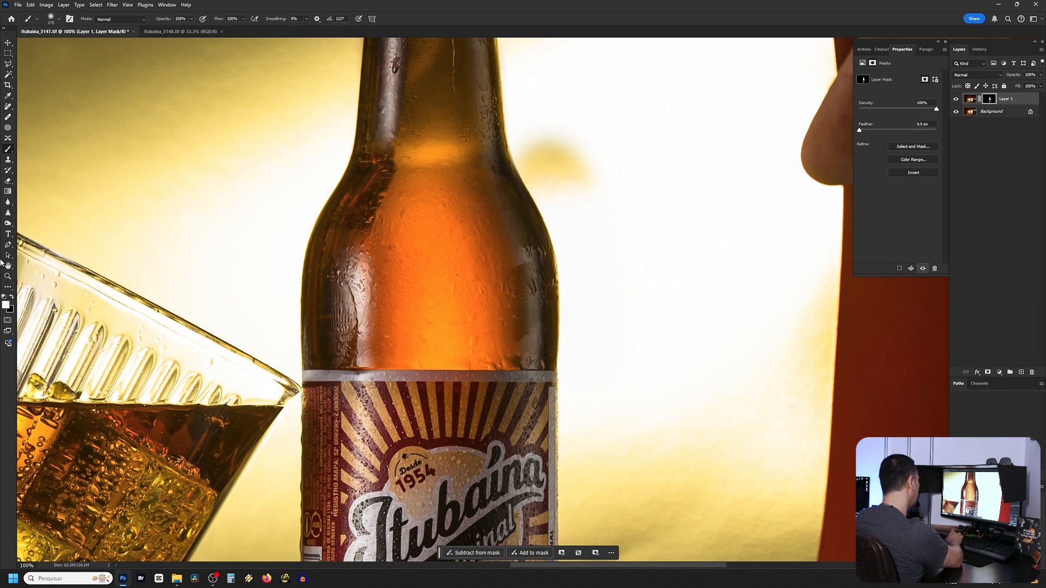
left_click_drag(586, 198, 556, 140)
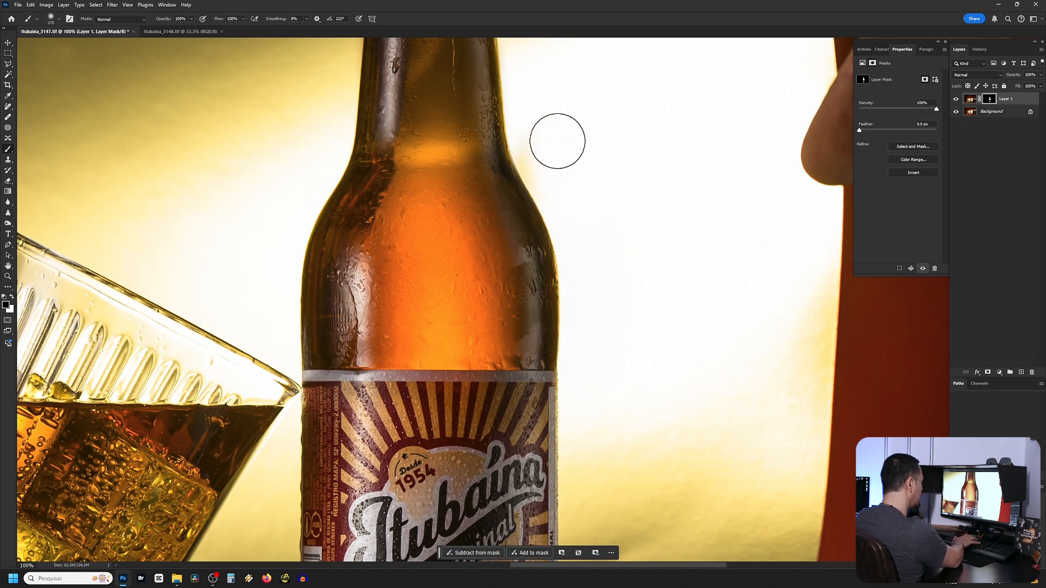
left_click_drag(526, 260, 532, 342)
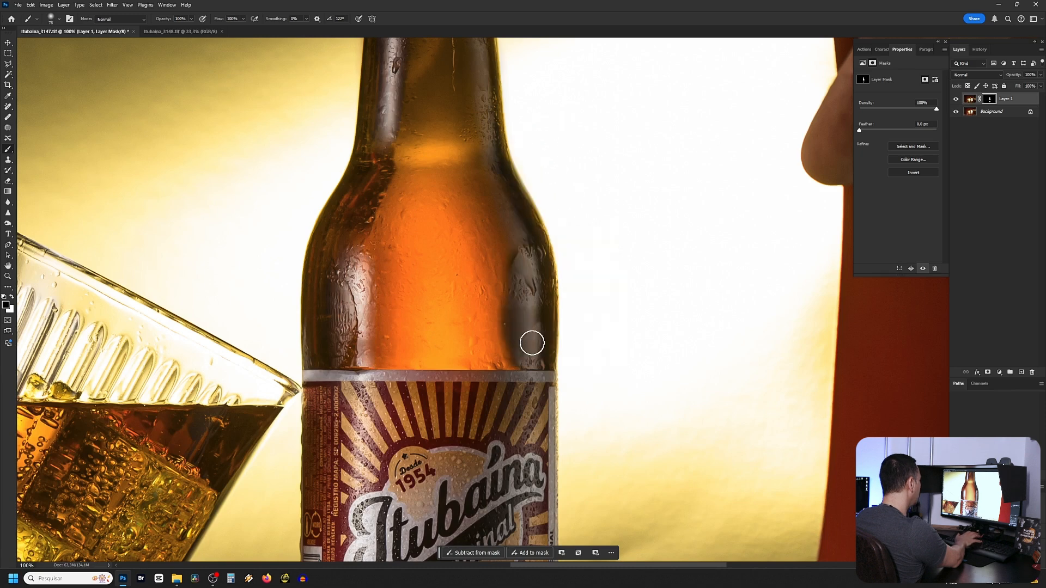
left_click_drag(524, 258, 513, 224)
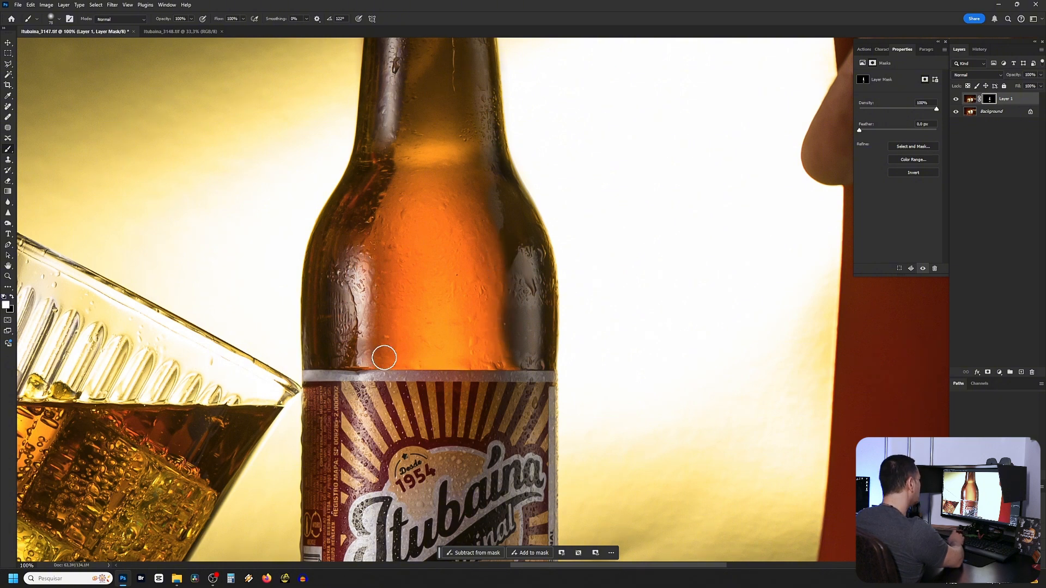
Step: Enlarge the soft white brush for painting on the Layer 1 mask
key("bracketright")
key("bracketright")
key("bracketright")
key("bracketright")
key("bracketright")
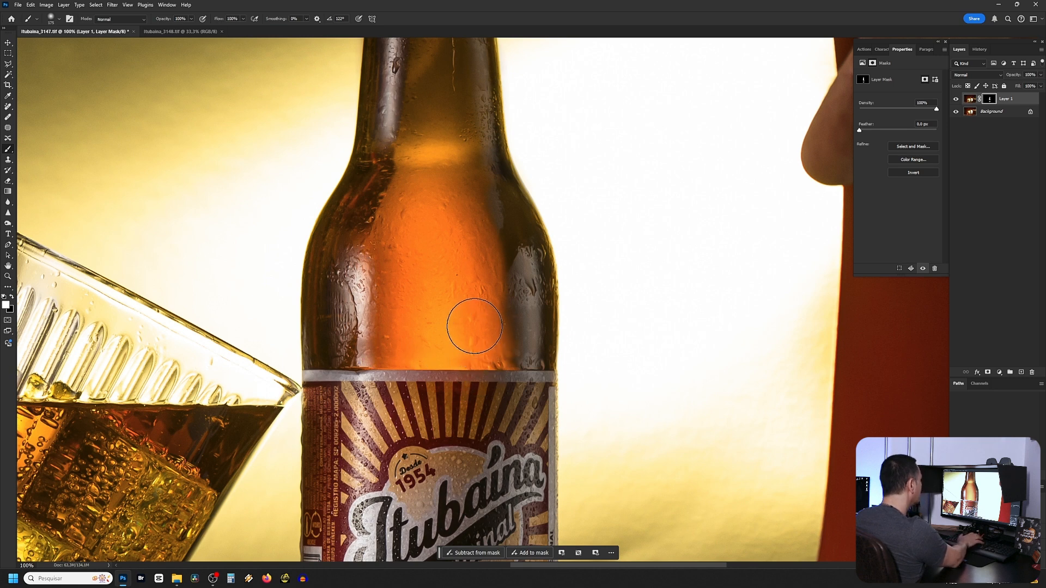
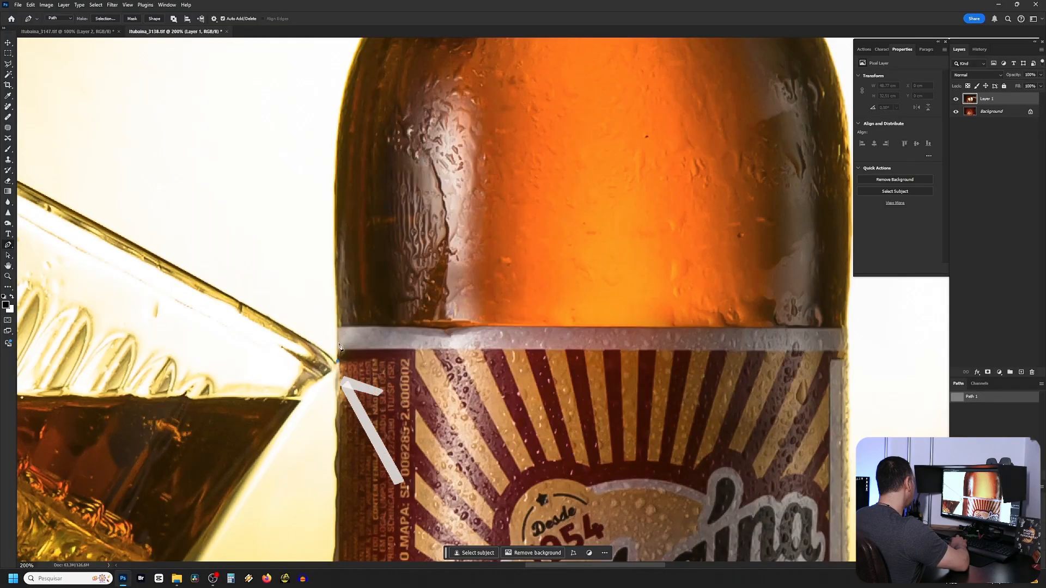
Step: Trace the bottle's left edge in Itubaina_3138.tif with the Pen tool, from above the label over the shoulder to the neck
left_click(334, 196)
left_click_drag(335, 197, 318, 261)
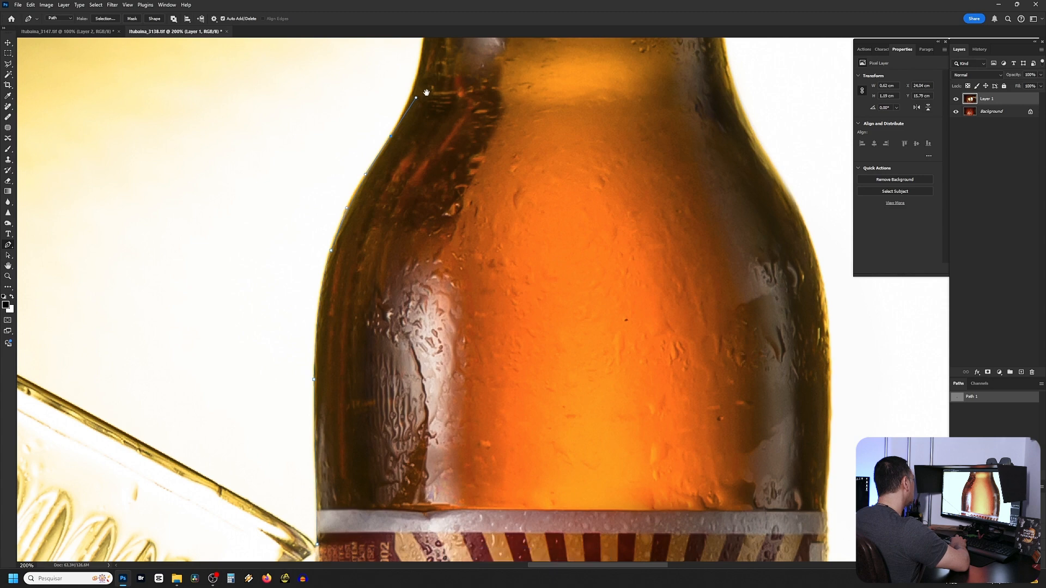
left_click_drag(426, 91, 458, 351)
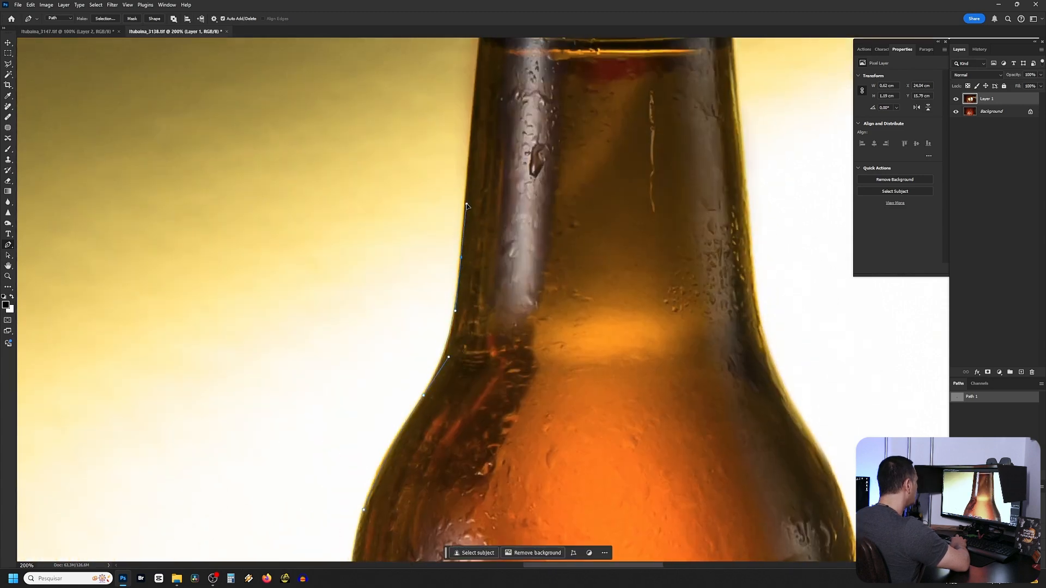
left_click_drag(469, 55, 445, 180)
left_click(443, 156)
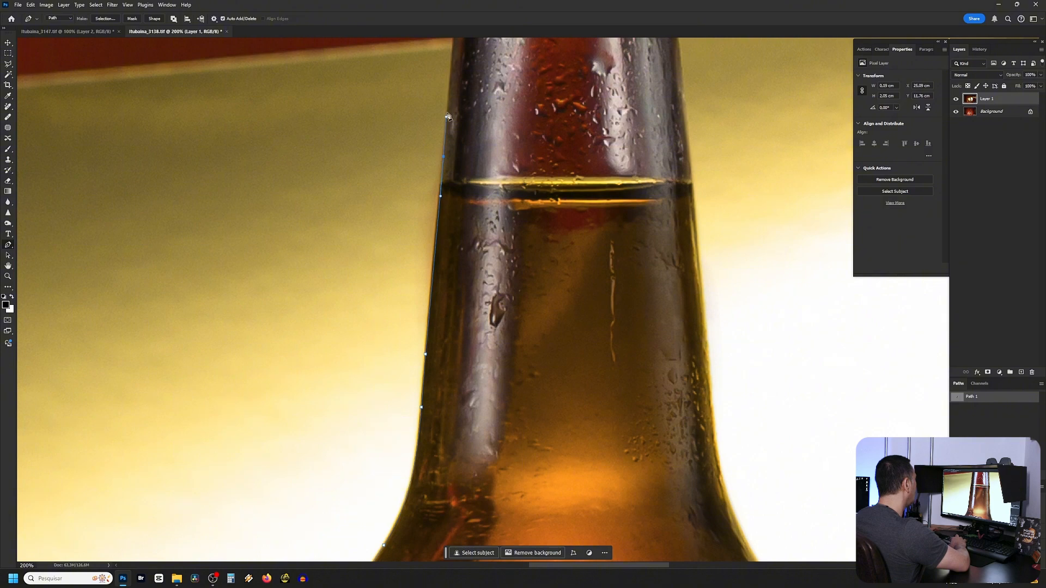
Step: Extend the path up the left side of the neck to the glass ring below the cap
left_click_drag(447, 116, 440, 216)
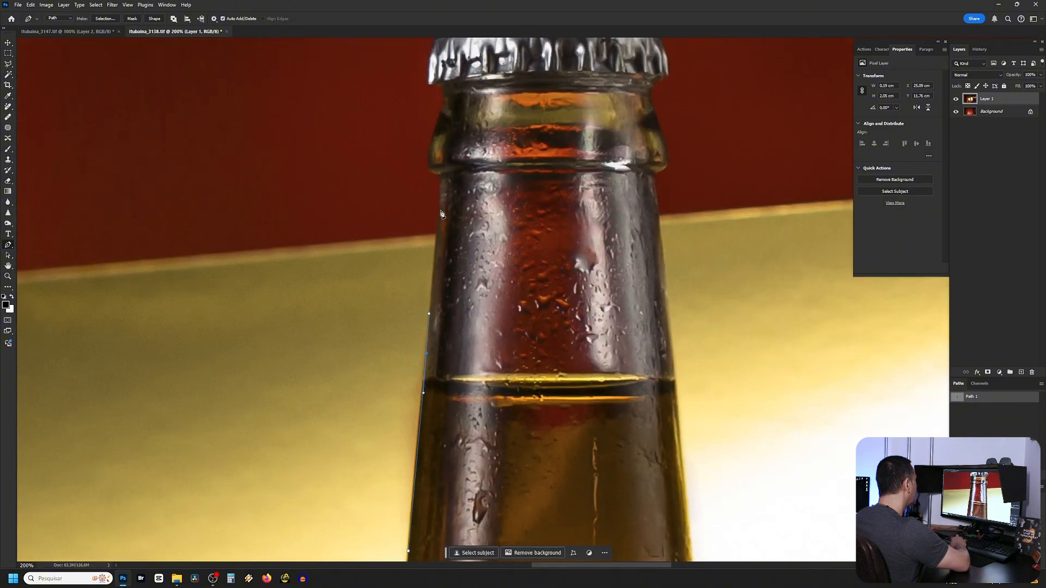
left_click(440, 223)
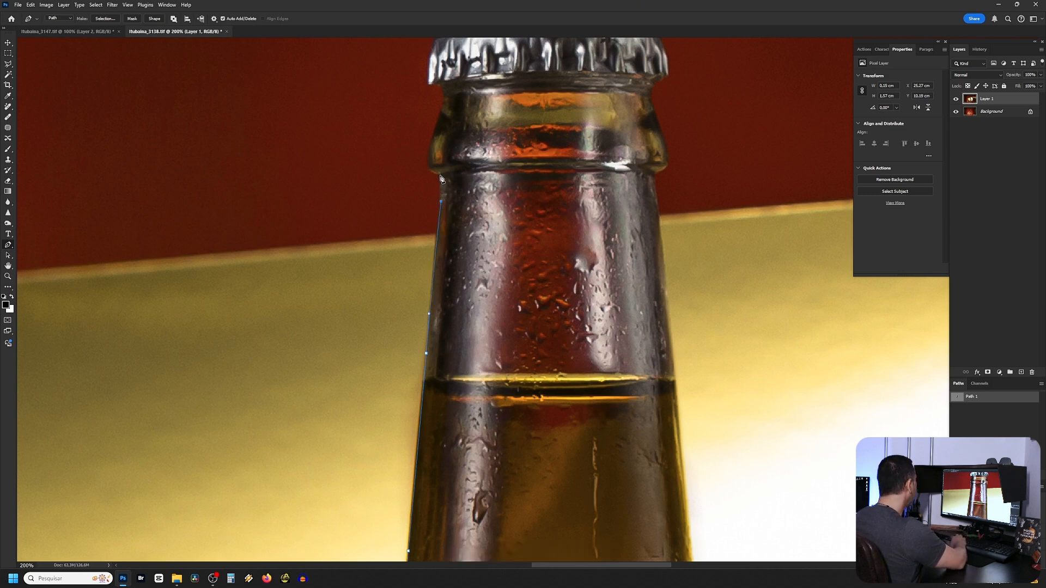
left_click(439, 174)
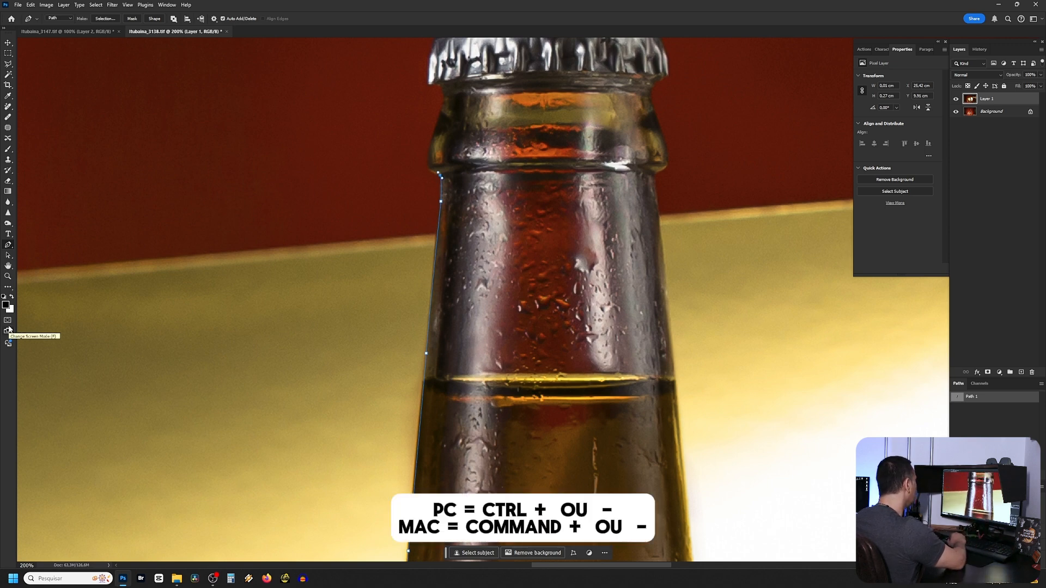
scroll(407, 242, "up", 2)
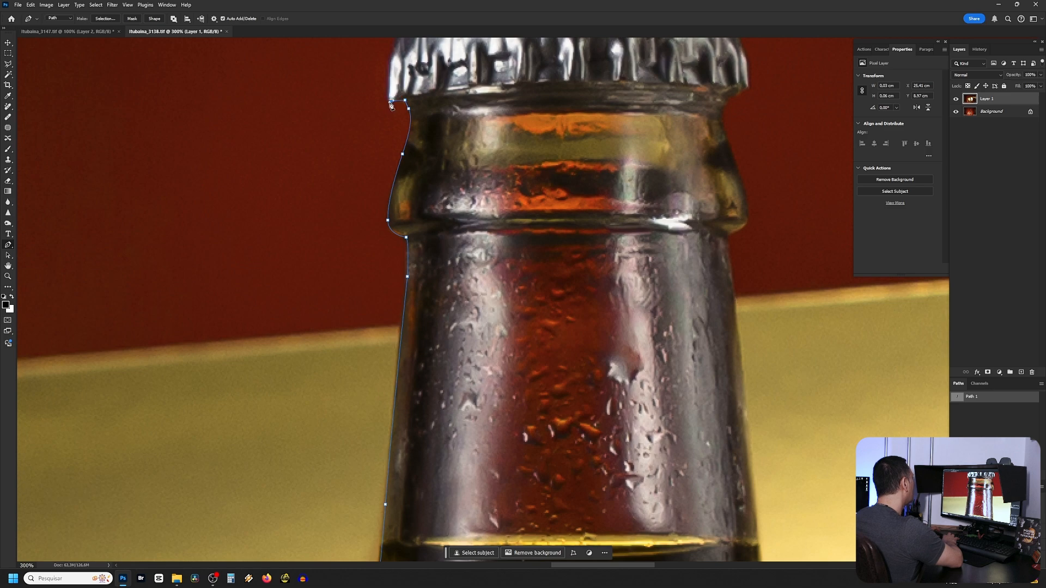
Step: Redo the last anchors at the cap's left edge and curve the path across the cap's top to its right corner
left_click_drag(390, 105, 371, 225)
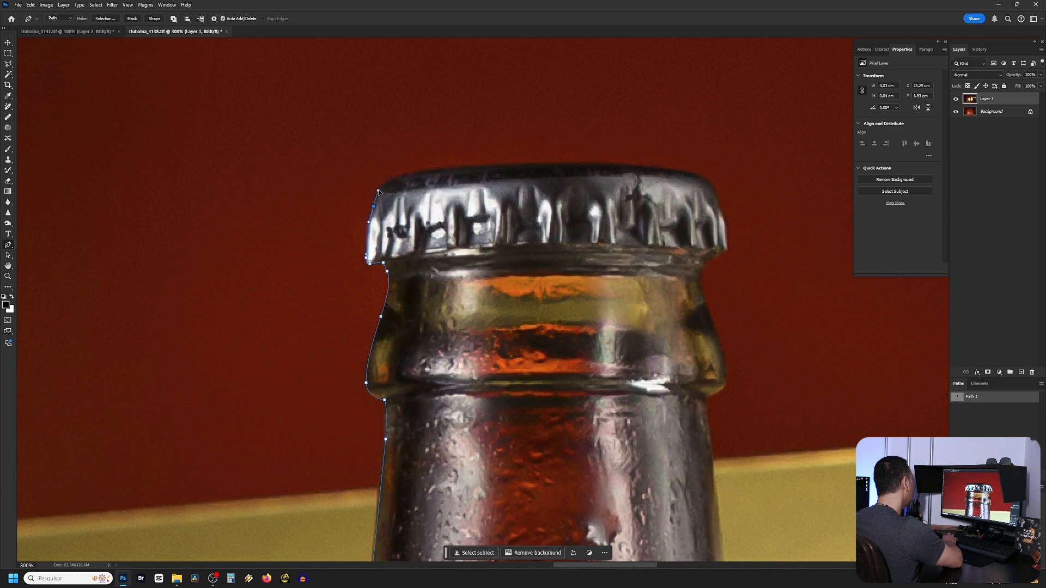
key("ctrl+z")
key("ctrl+z")
key("ctrl+z")
left_click(372, 206)
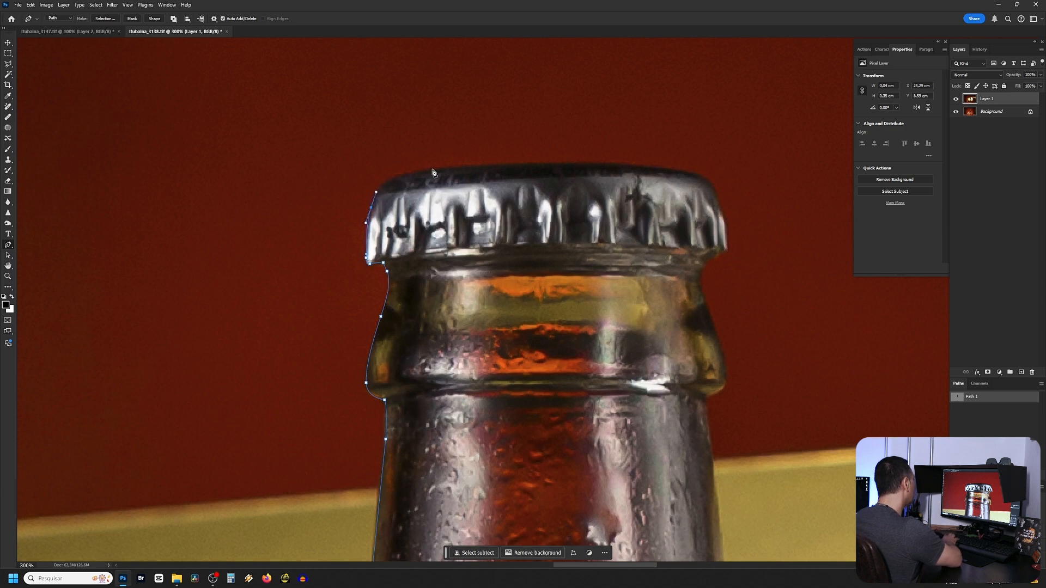
left_click_drag(434, 170, 490, 164)
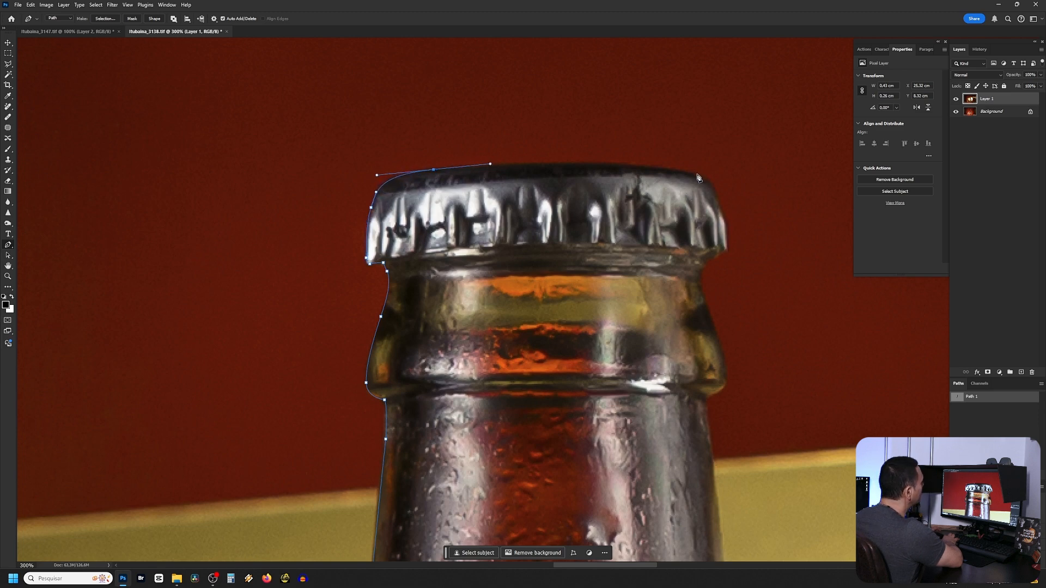
left_click_drag(698, 176, 794, 193)
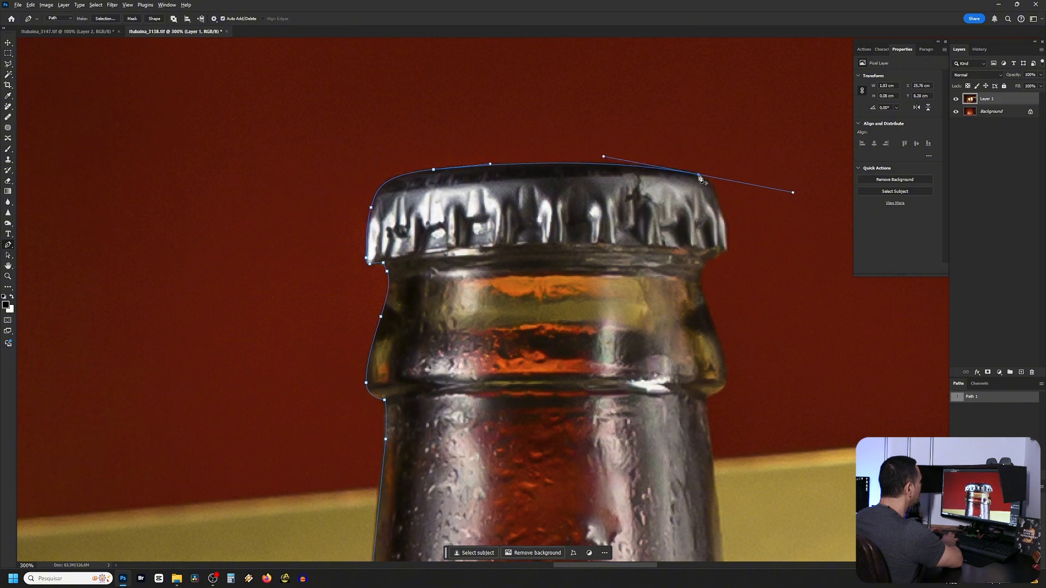
left_click(699, 176, "alt")
Step: Continue the path down the cap's right side and around the glass ring below it
left_click_drag(723, 208, 508, 170)
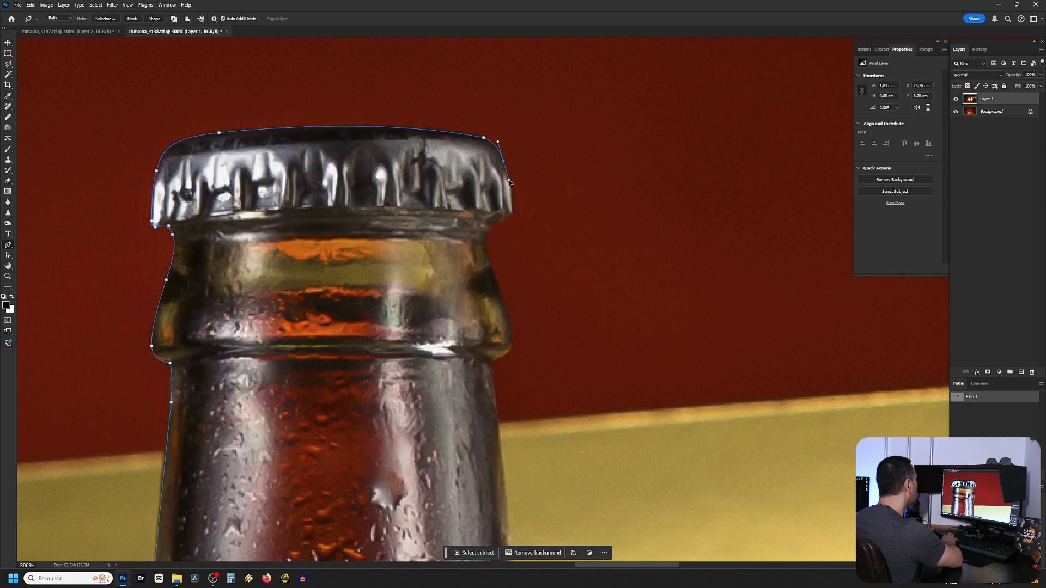
left_click_drag(513, 221, 513, 223)
left_click_drag(491, 265, 495, 277)
left_click_drag(512, 328, 513, 344)
scroll(513, 344, "down", 15)
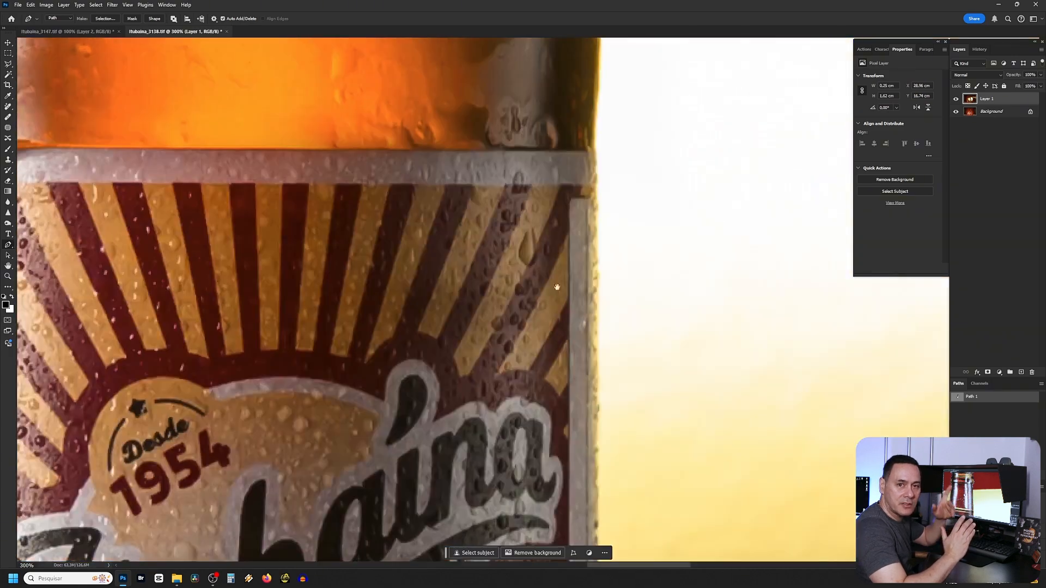
Step: Continue the path down the bottle's right edge, around its base and onto the lower left side
left_click_drag(557, 287, 545, 76)
left_click_drag(567, 423, 602, 142)
left_click_drag(586, 377, 580, 389)
left_click_drag(672, 378, 693, 374)
left_click_drag(291, 367, 243, 365)
left_click_drag(890, 362, 865, 364)
left_click_drag(291, 367, 244, 365)
left_click_drag(169, 324, 163, 307)
left_click_drag(146, 218, 145, 131)
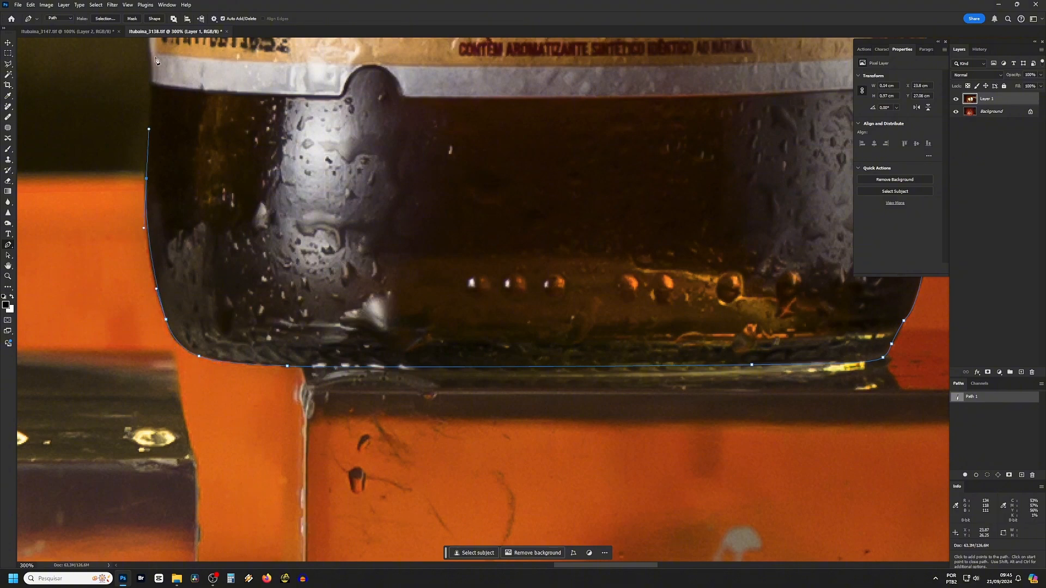
Step: Extend the path up the bottle's left edge to the glass, then along the glass's right side to its bottom corner
left_click_drag(158, 82, 191, 539)
left_click_drag(191, 82, 219, 545)
left_click(216, 379)
left_click_drag(219, 194, 430, 61)
left_click_drag(261, 463, 565, 191)
left_click_drag(481, 289, 424, 362)
left_click_drag(305, 468, 679, 532)
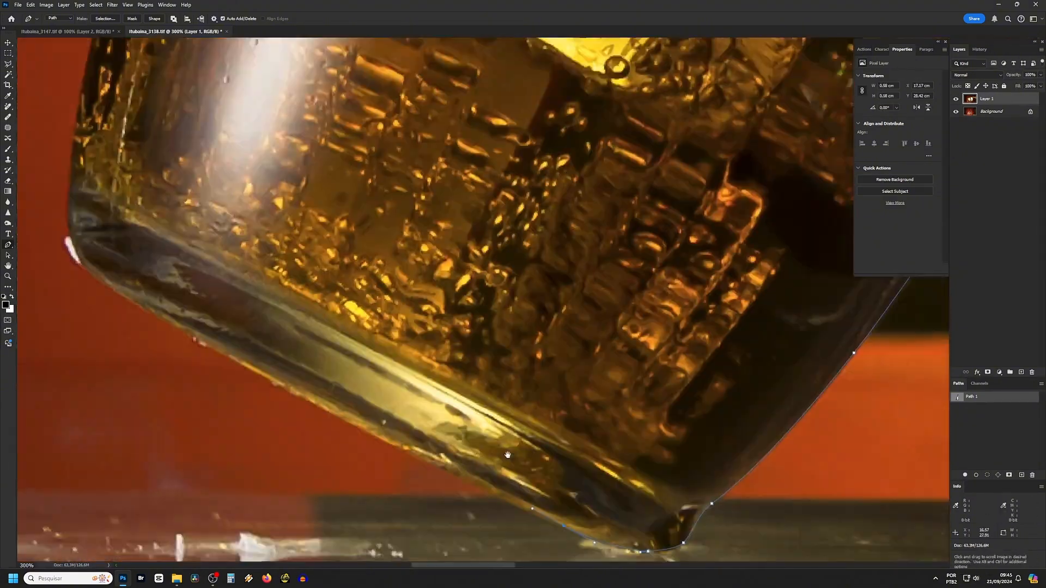
Step: Trace the path along the glass's base and up its left side to the upper corner of the rim
left_click_drag(509, 453, 446, 422)
left_click_drag(98, 503, 102, 443)
left_click_drag(153, 223, 195, 118)
left_click_drag(490, 71, 422, 252)
left_click_drag(436, 136, 305, 463)
left_click_drag(365, 82, 370, 61)
left_click_drag(544, 217, 356, 292)
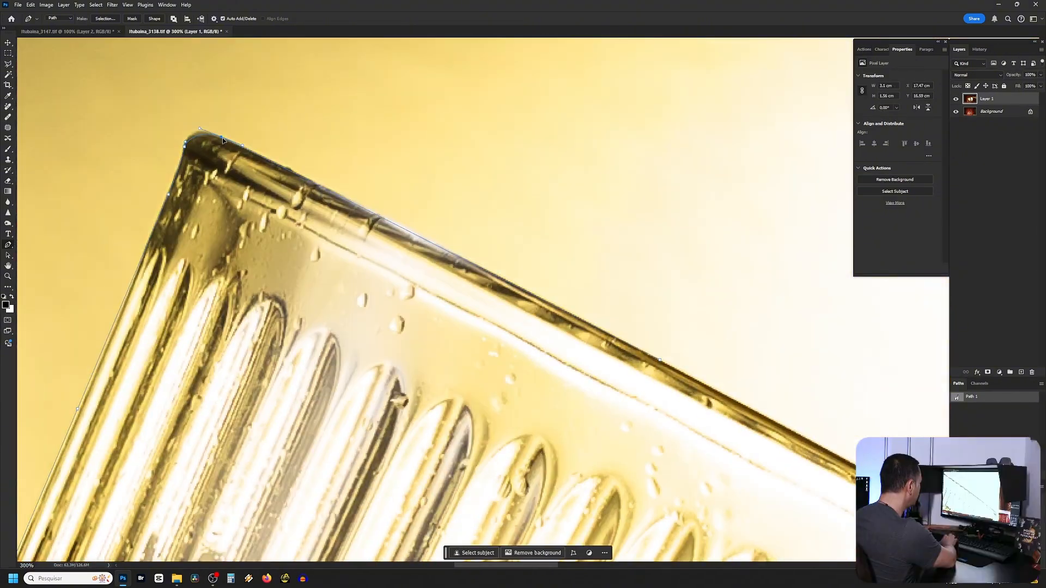
Step: Trace the glass rim down to the bottle, redoing the last misplaced anchors, and close the path at its starting point
left_click(658, 359)
left_click_drag(658, 359, 333, 218)
left_click_drag(772, 459, 783, 465)
left_click_drag(761, 453, 536, 322)
key("ctrl+z")
key("ctrl+z")
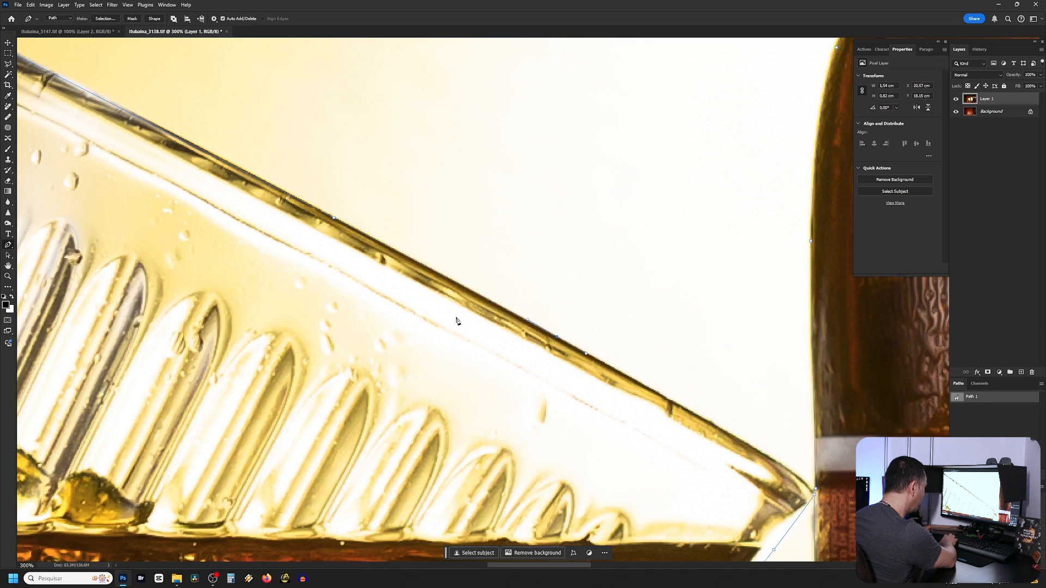
left_click_drag(577, 350, 631, 375)
left_click(768, 458)
left_click(814, 489)
left_click_drag(814, 489, 453, 376)
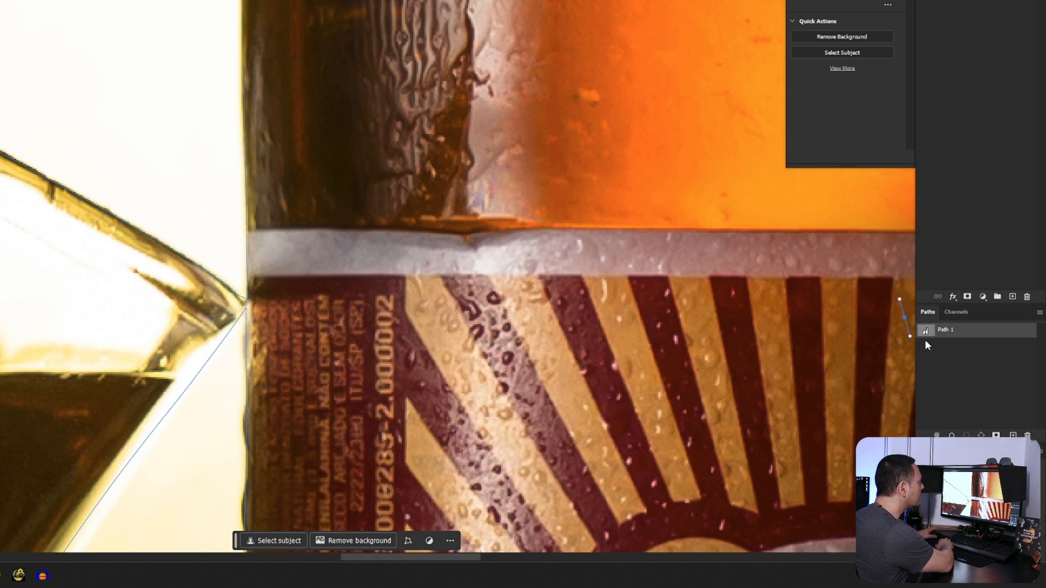
Step: Load the bottle-and-glass outline, Path 1, as a selection
key("ctrl+z")
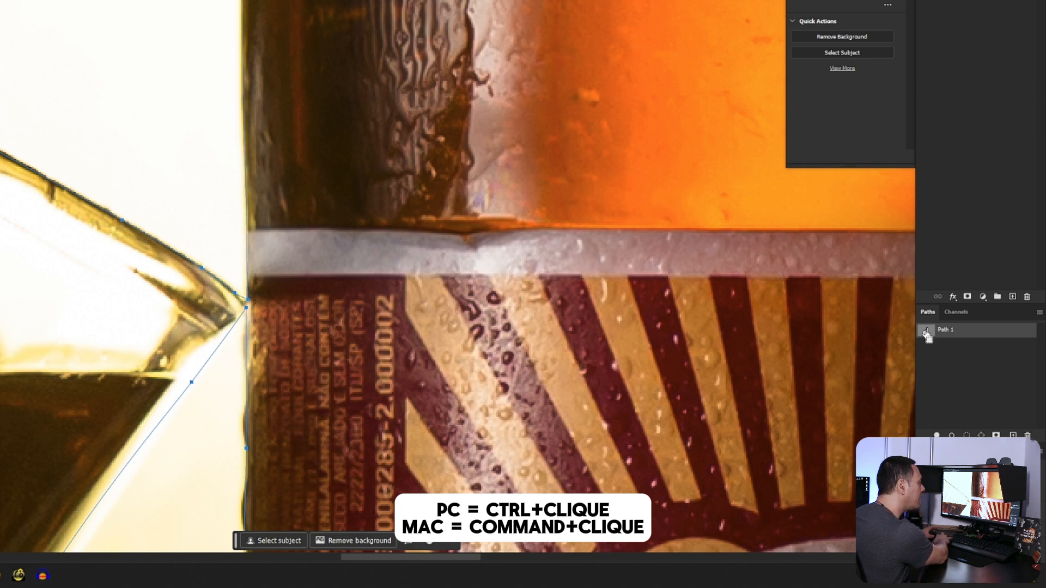
left_click(926, 331, "ctrl")
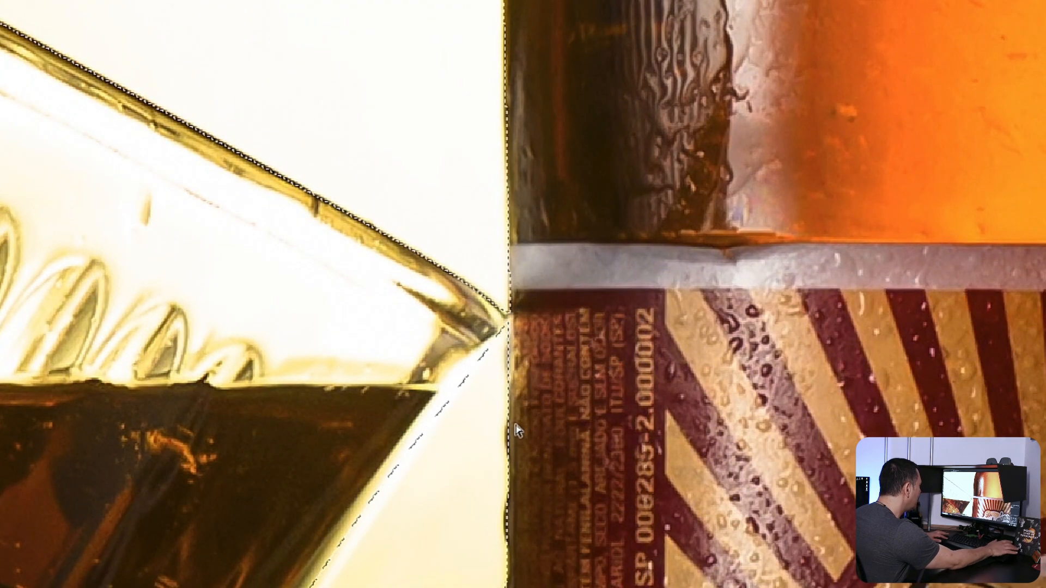
key("ctrl+minus")
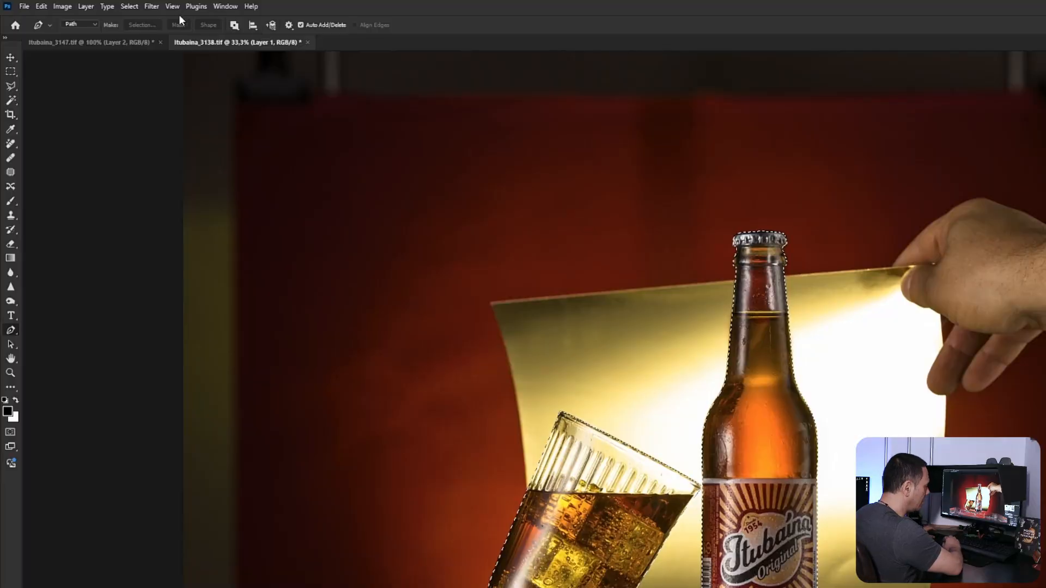
Step: Feather the bottle-and-glass selection slightly and turn it into a layer mask on Layer 1
left_click(131, 6)
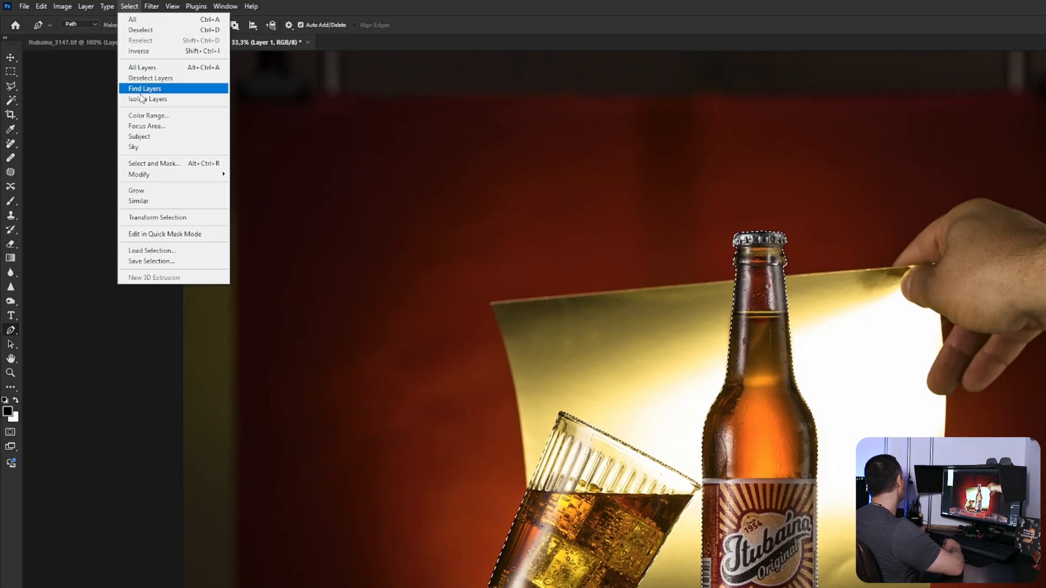
mouse_move(179, 175)
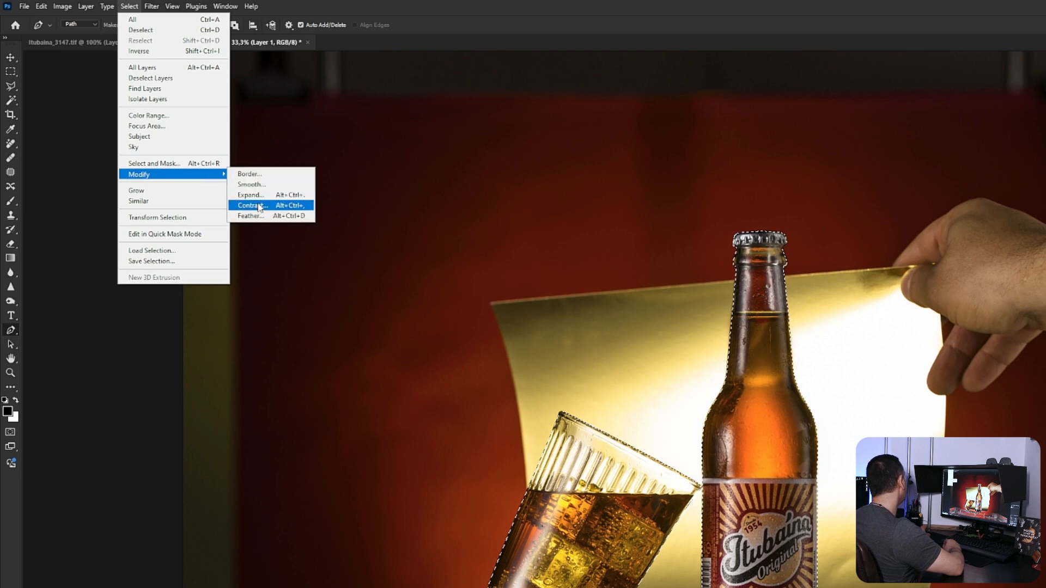
left_click(269, 217)
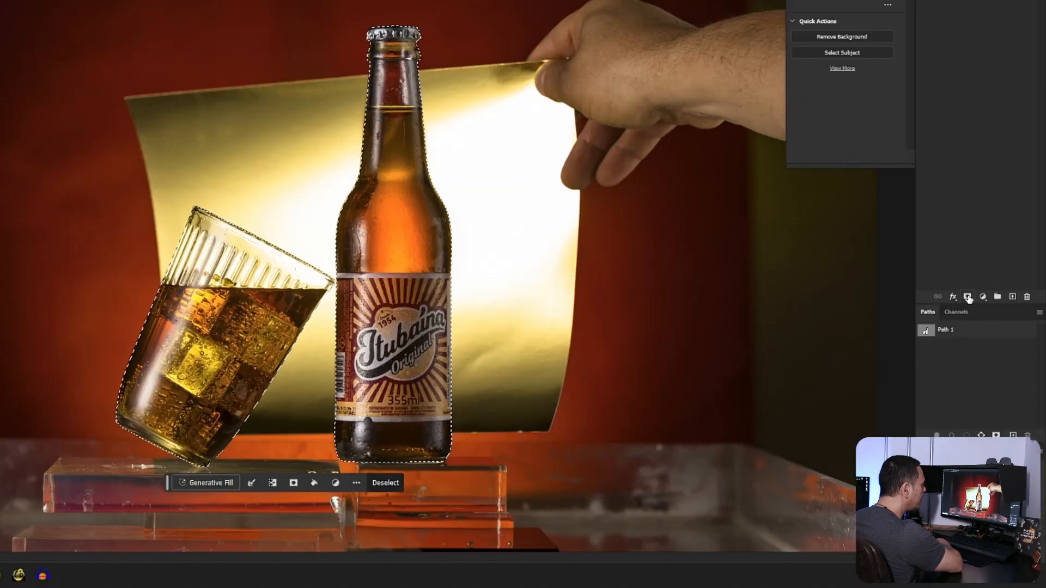
left_click(967, 298)
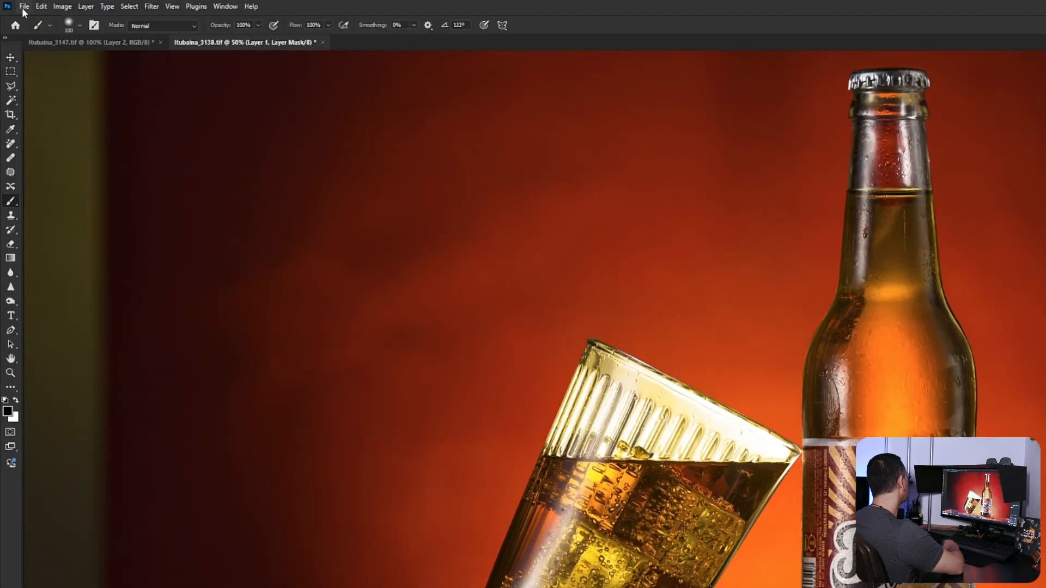
Step: Open Itubaina_3142.tif from the itubaina bruto folder
left_click(18, 5)
left_click(27, 22)
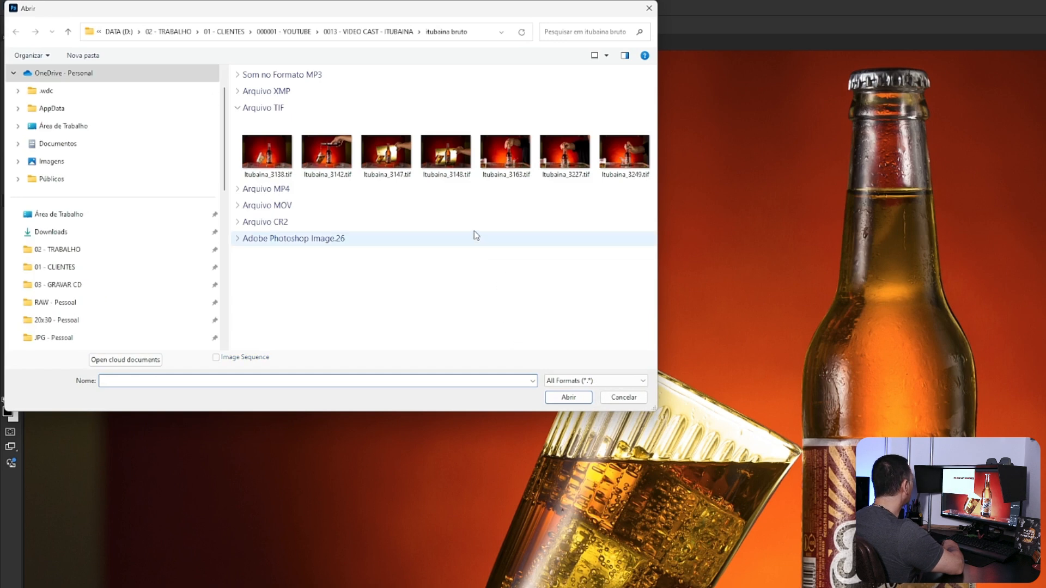
left_click(332, 160)
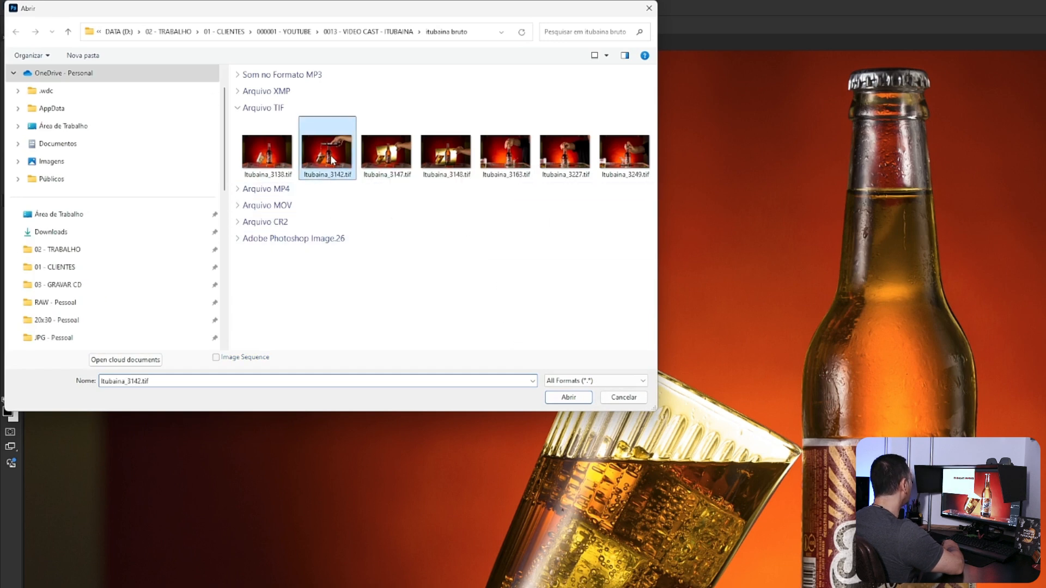
left_click(577, 399)
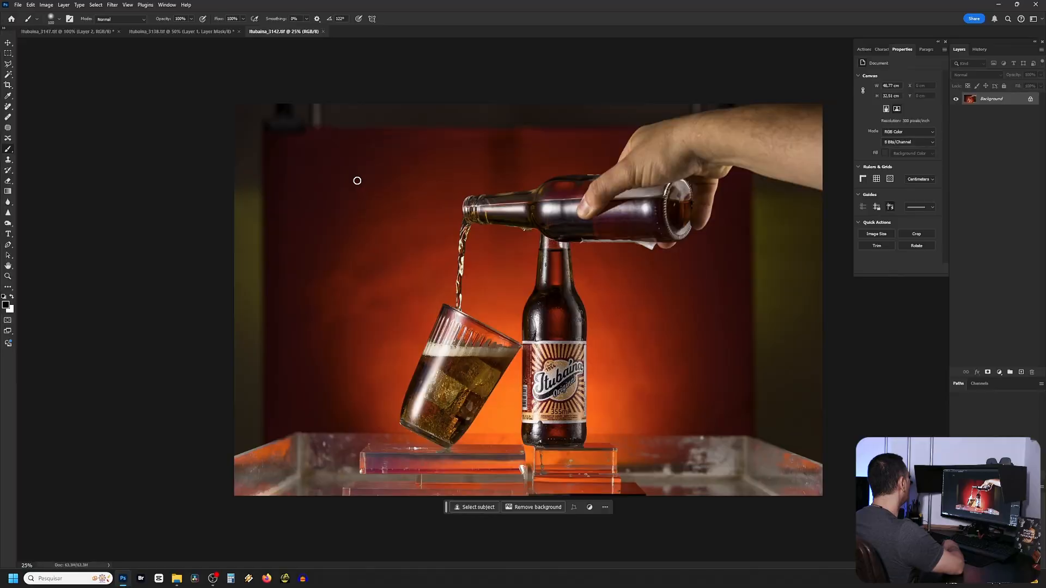
Step: Copy the whole Itubaina_3142.tif image and paste it into Itubaina_3138.tif as a new top layer
left_click(97, 5)
left_click(103, 15)
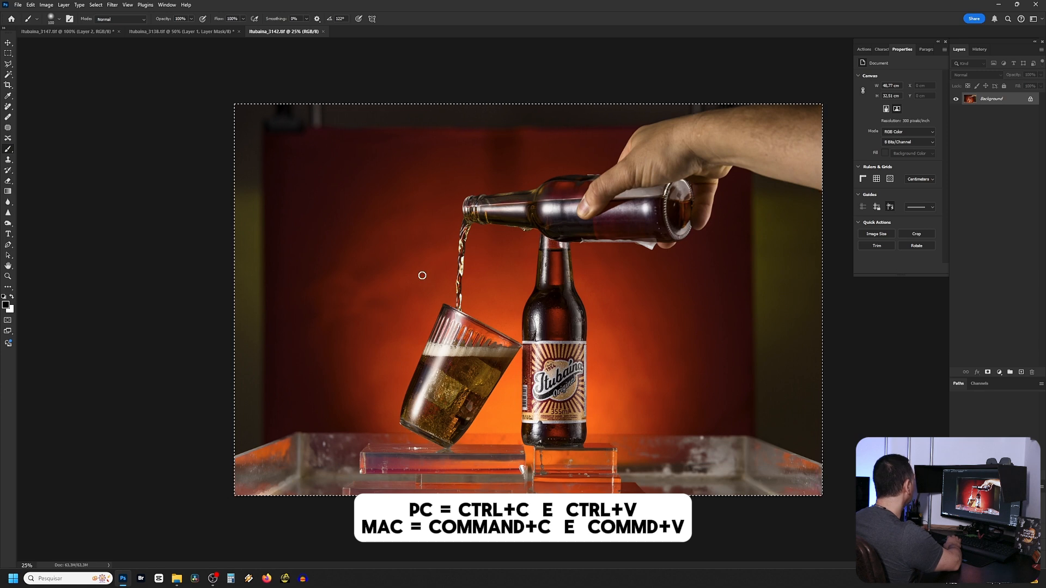
left_click(181, 31)
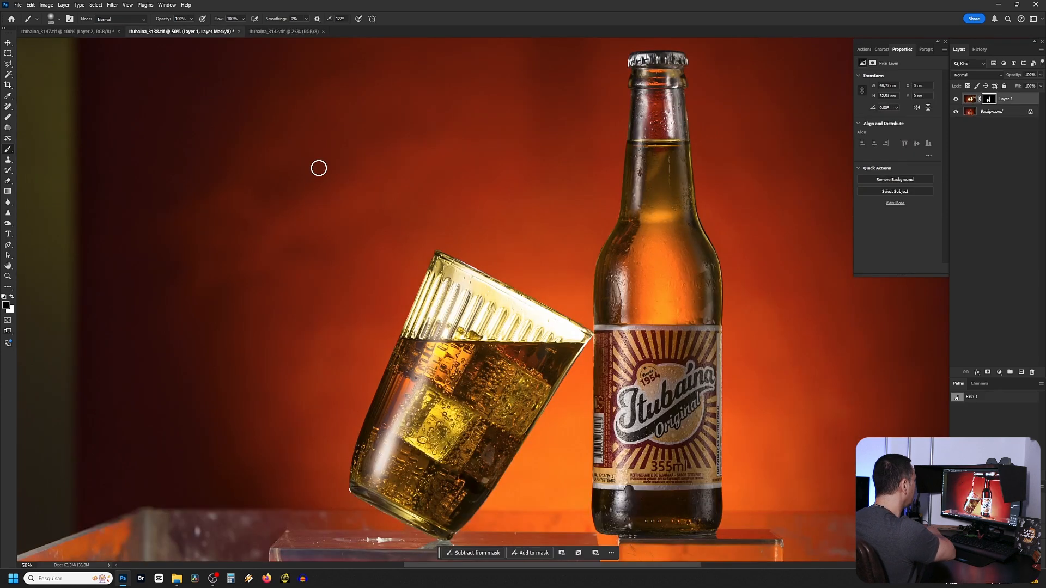
key("ctrl+v")
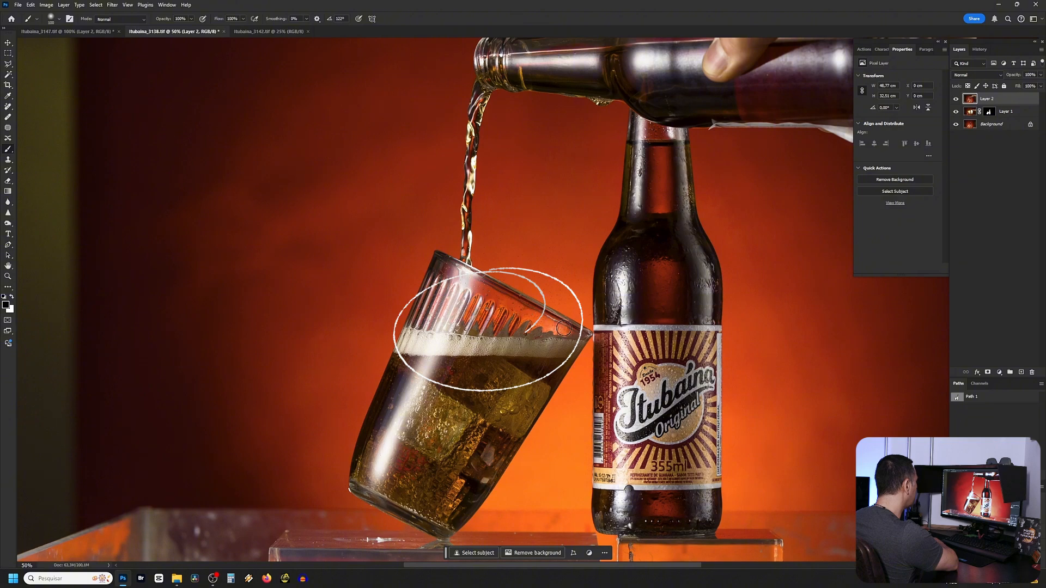
key("ctrl+z")
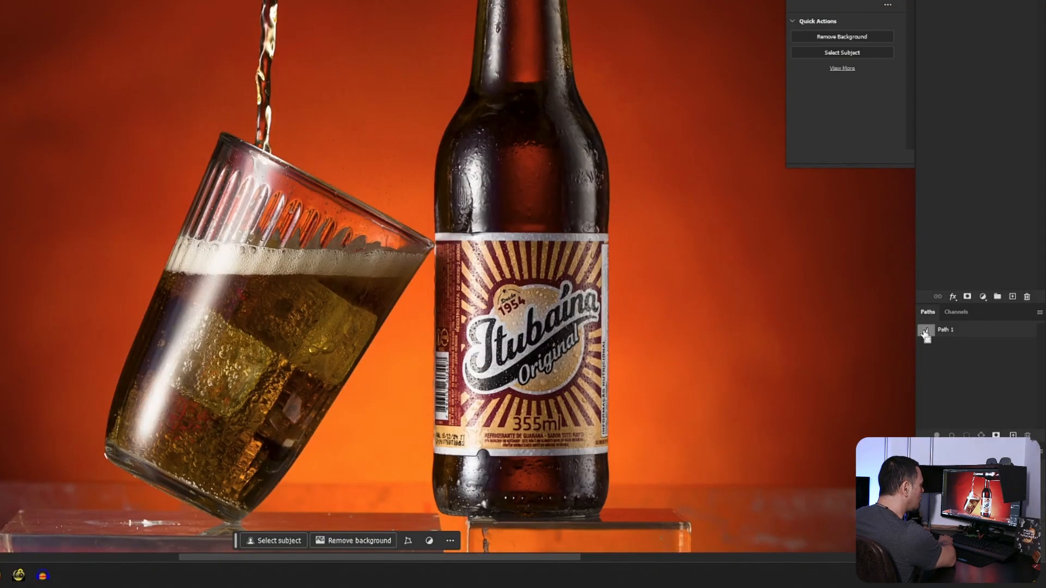
left_click(926, 330, "ctrl")
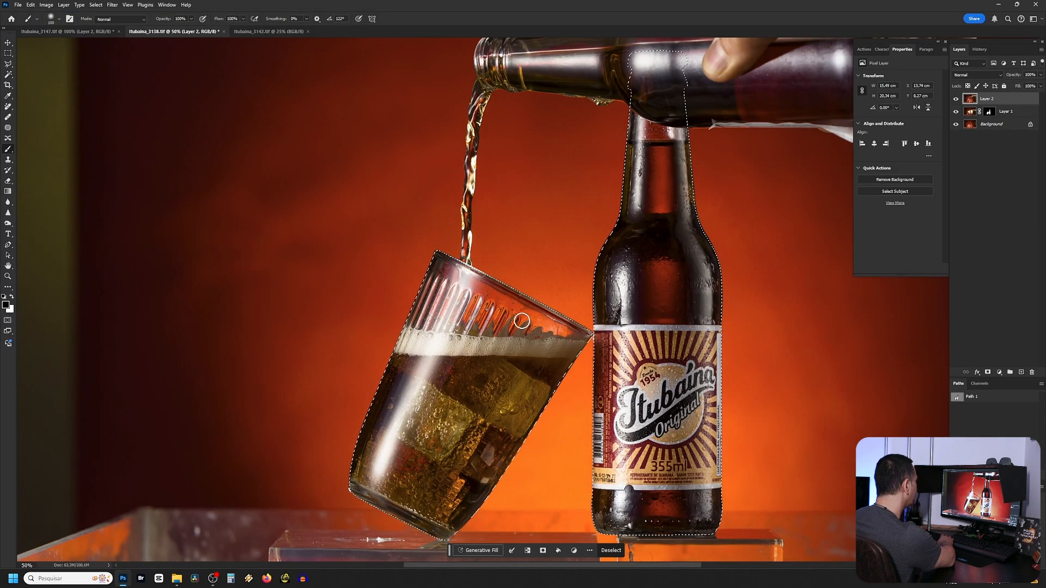
scroll(522, 323, "up", 2)
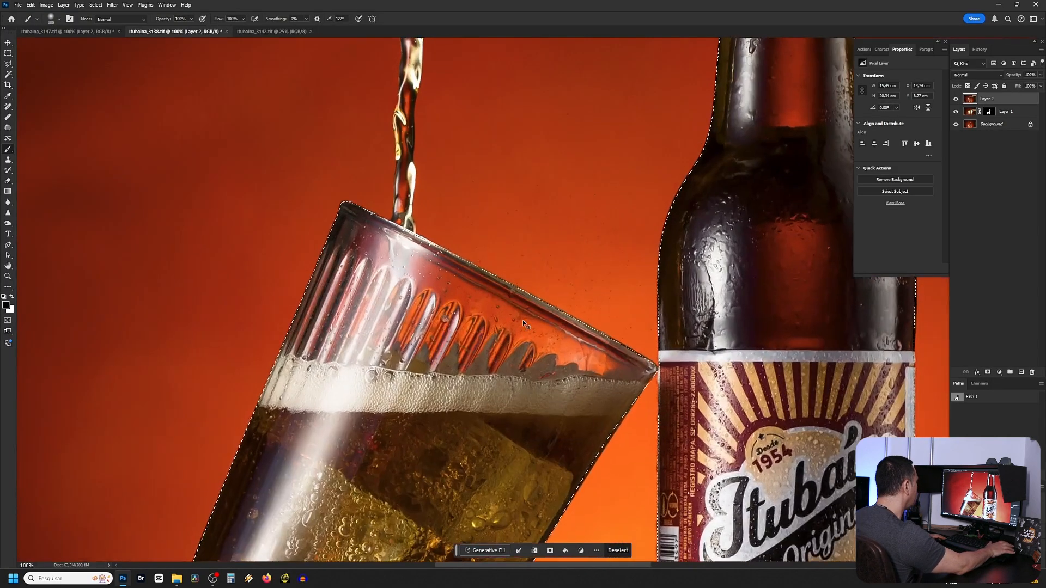
key("ctrl+d")
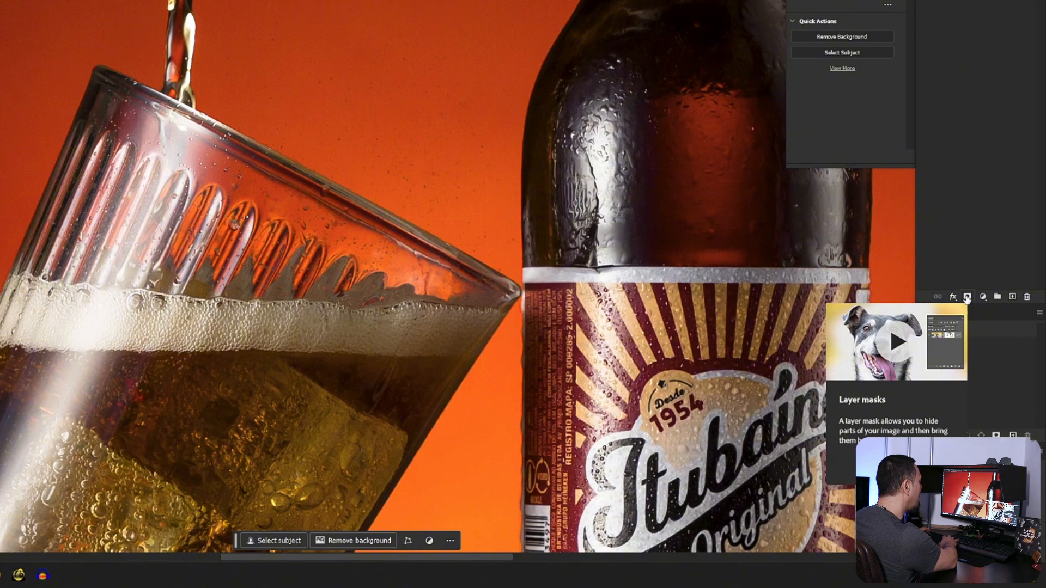
Step: Hide Layer 2 with a black layer mask, and load Path 1 as a selection feathered by 0.8 pixels
left_click(966, 297)
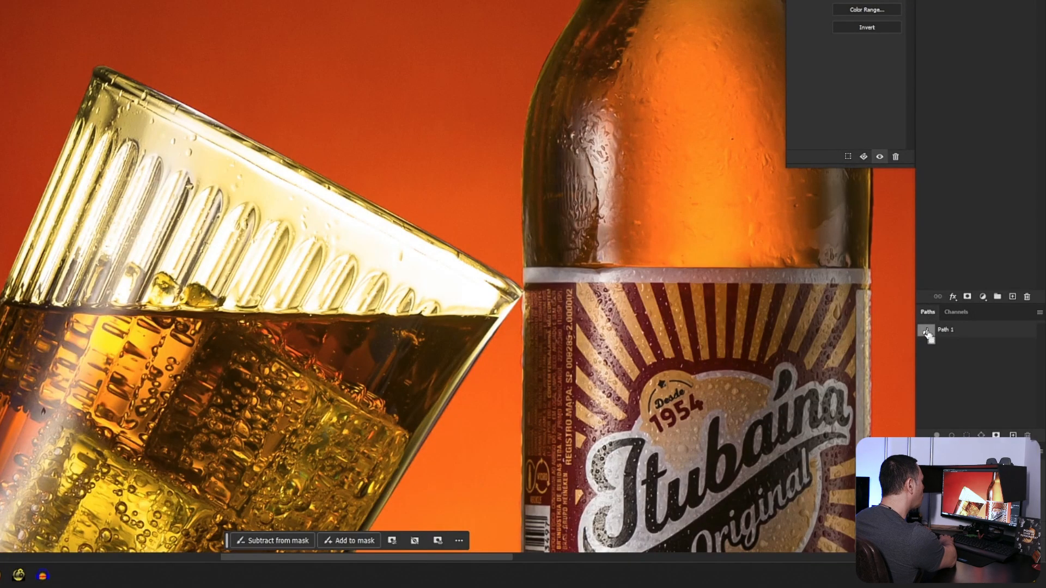
left_click(926, 332, "ctrl")
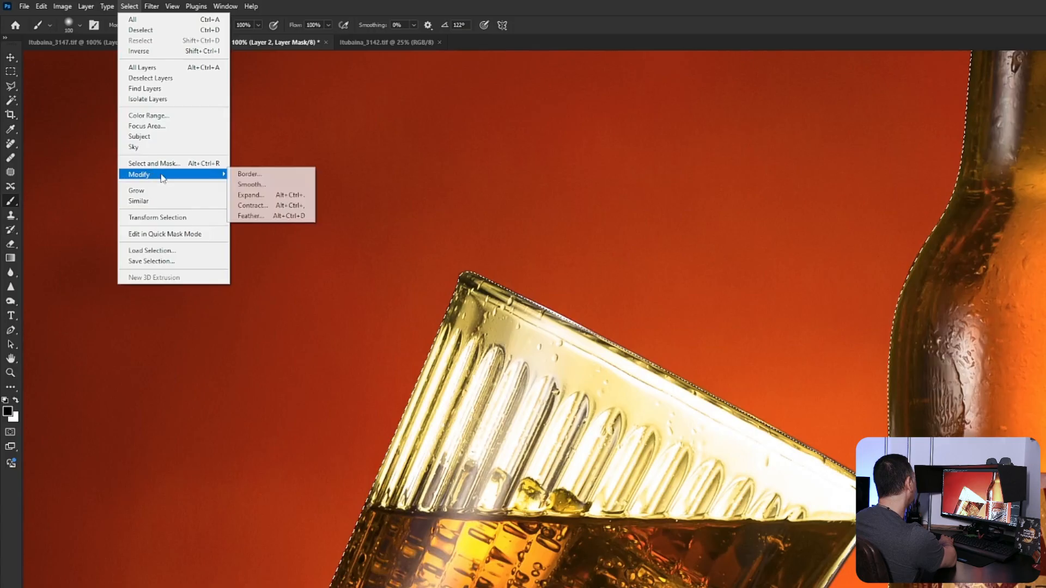
left_click(275, 216)
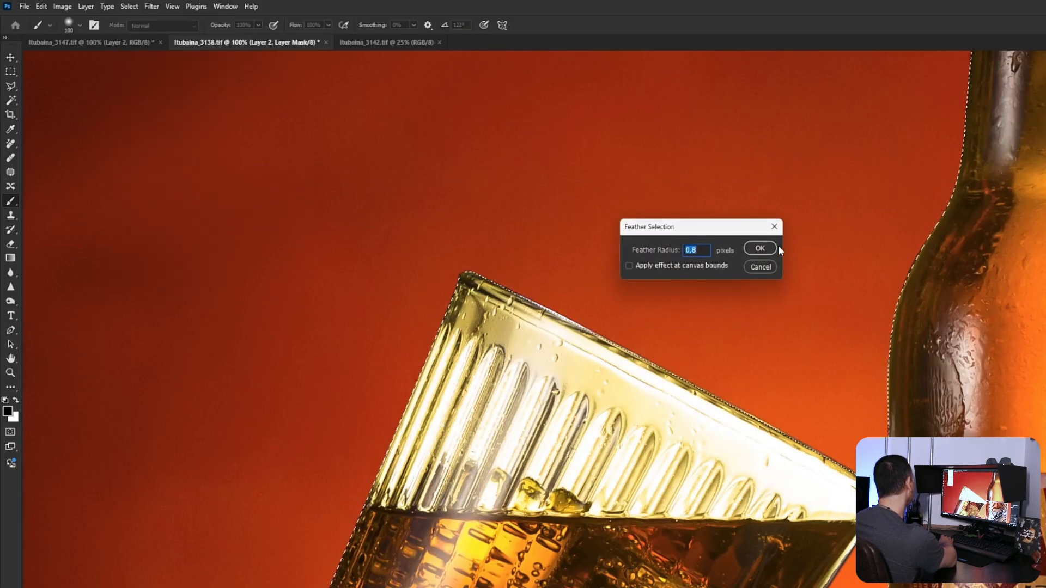
left_click(760, 248)
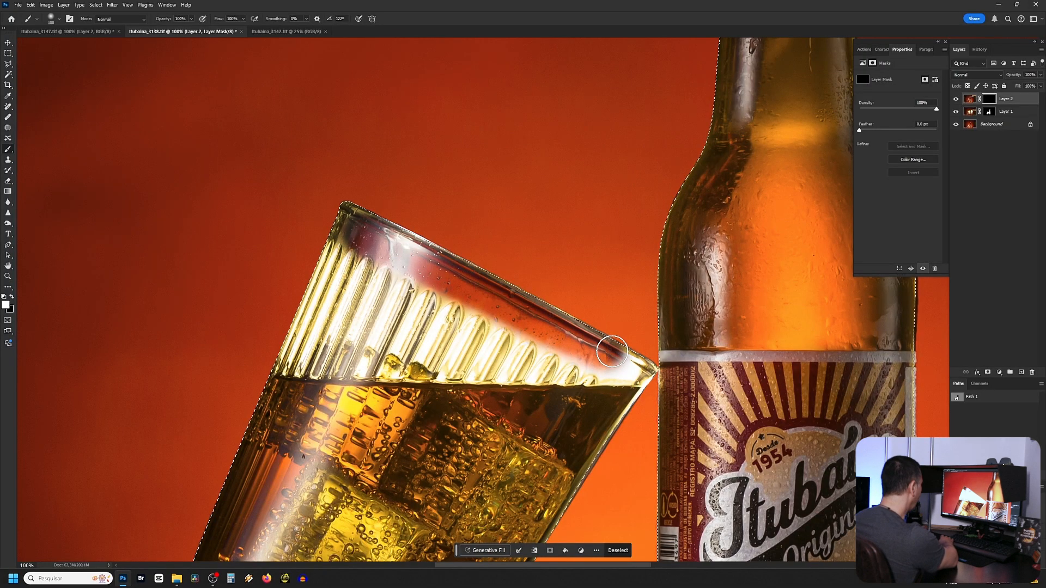
Step: Paint white on Layer 2's mask inside the glass to reveal its dark rim, ribbed upper part and foam, and deselect
left_click_drag(607, 348, 417, 242)
mouse_move(339, 237)
left_mouse_down()
mouse_move(305, 320)
mouse_move(341, 259)
mouse_move(352, 211)
left_mouse_up()
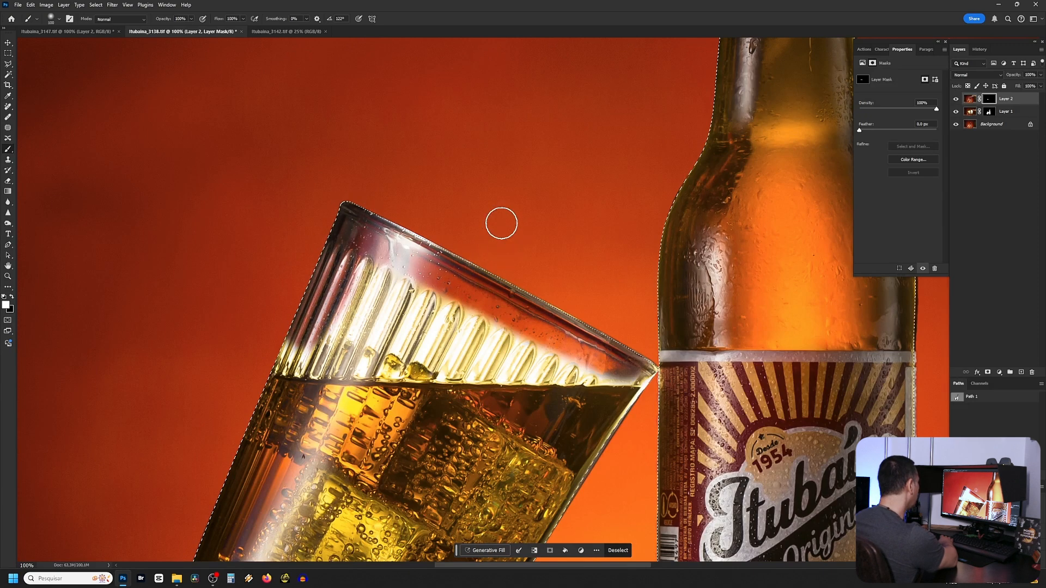
mouse_move(588, 382)
left_mouse_down()
mouse_move(548, 376)
mouse_move(479, 395)
mouse_move(223, 387)
mouse_move(443, 368)
left_mouse_up()
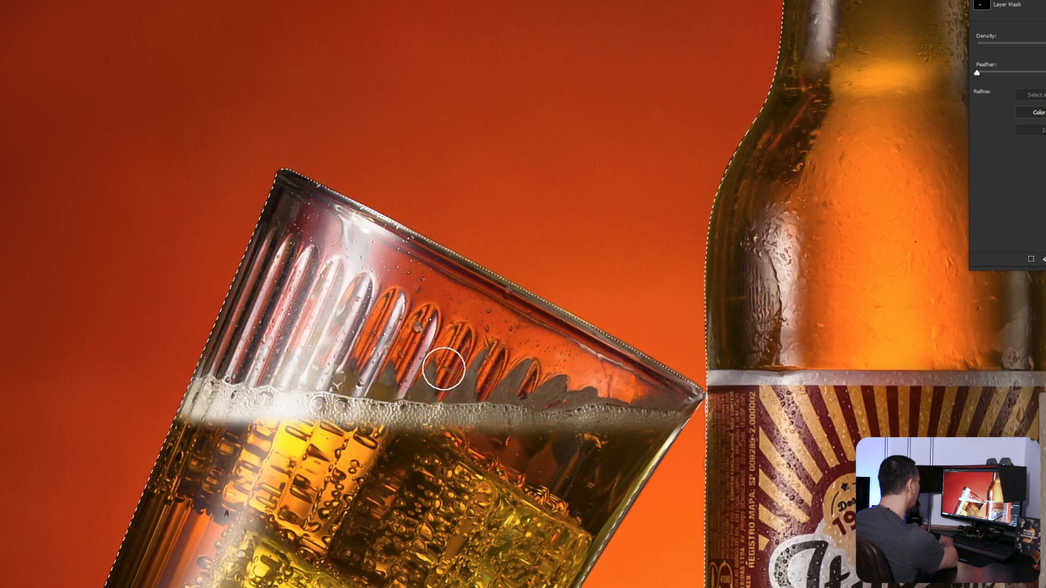
mouse_move(316, 388)
left_mouse_down()
mouse_move(202, 401)
mouse_move(677, 426)
mouse_move(567, 432)
mouse_move(158, 411)
left_mouse_up()
left_click(129, 6)
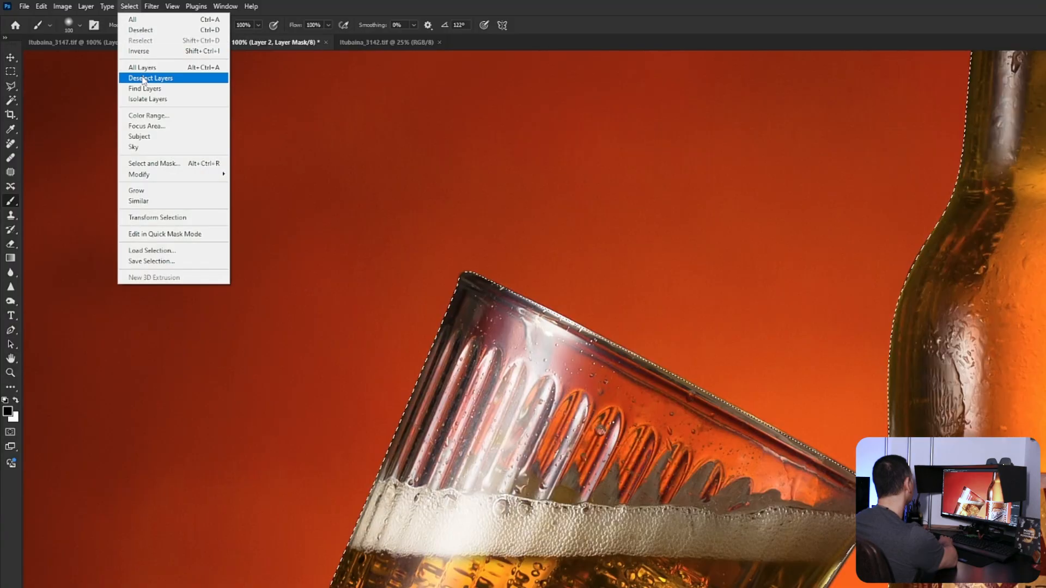
left_click(148, 30)
key("ctrl+minus")
key("ctrl+minus")
key("ctrl+minus")
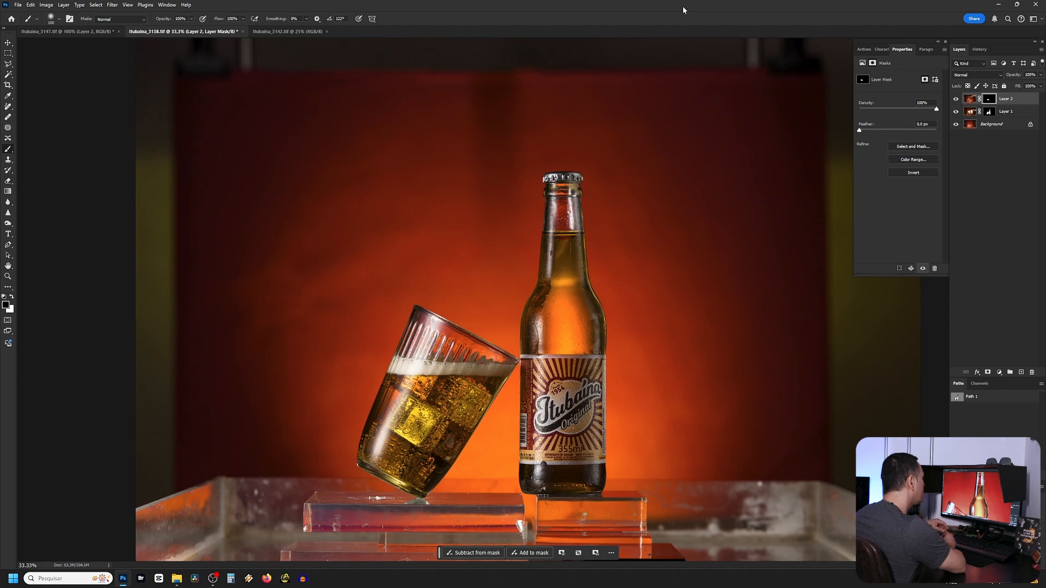
Step: Stamp all visible layers into a new merged layer above Layer 2
key("ctrl+plus")
key("ctrl+plus")
key("ctrl+plus")
key("ctrl+plus")
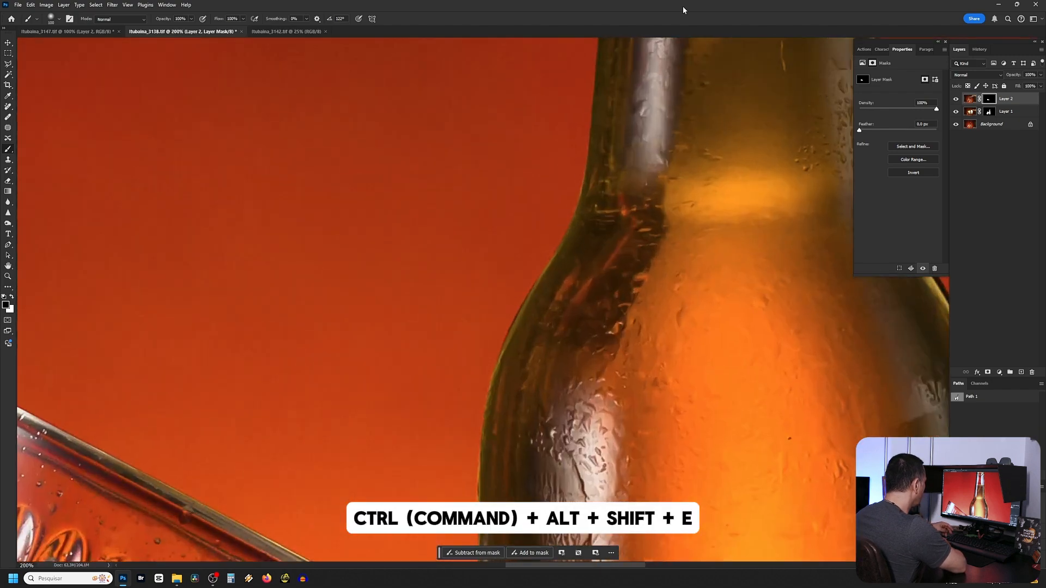
key("ctrl+minus")
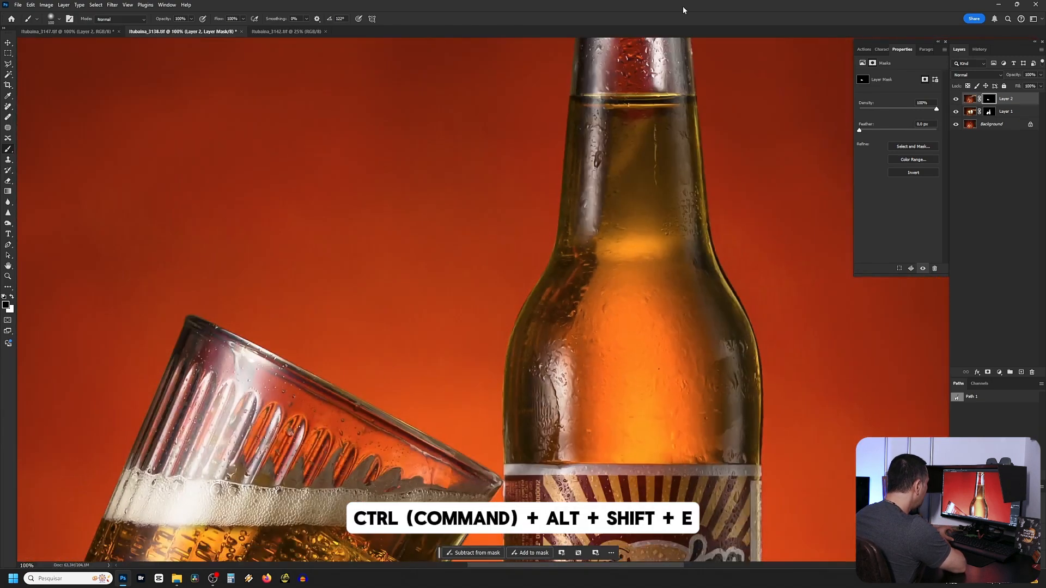
left_click_drag(619, 198, 558, 277)
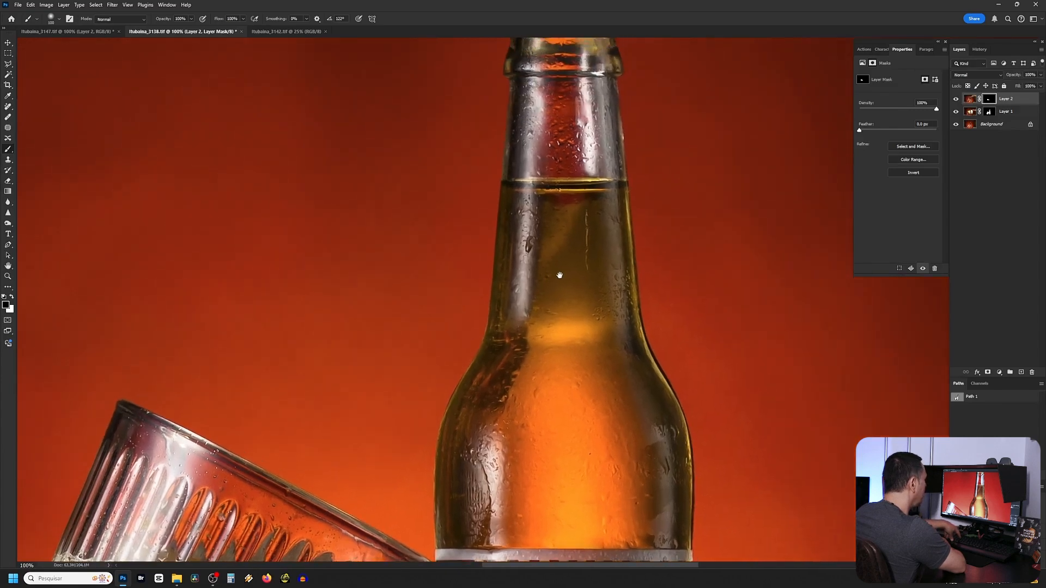
key("ctrl+alt+shift+e")
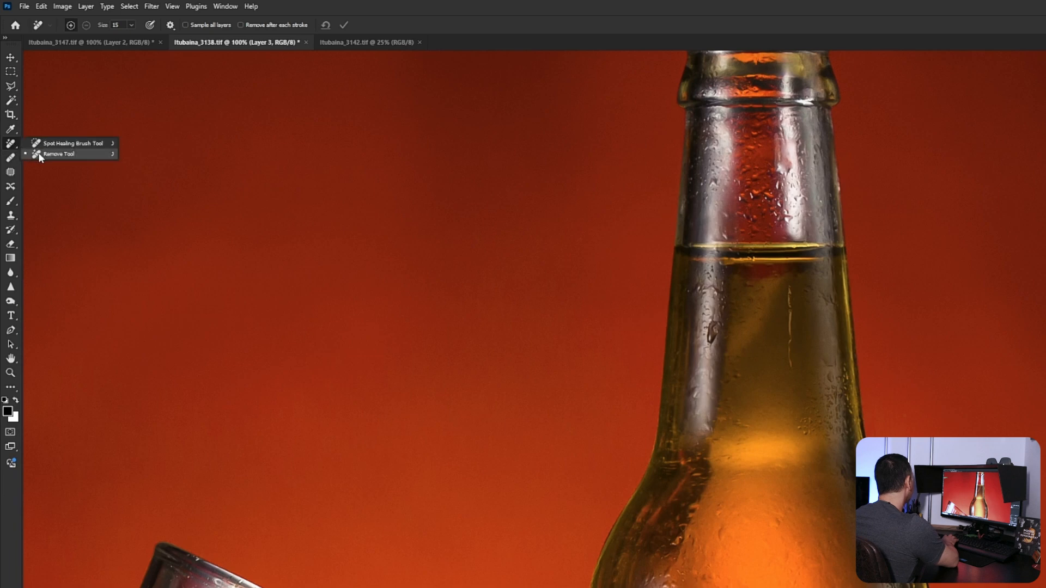
Step: Erase the vertical streak on the bottle's neck and the small mark on its right shoulder with the Remove Tool
left_click(40, 154)
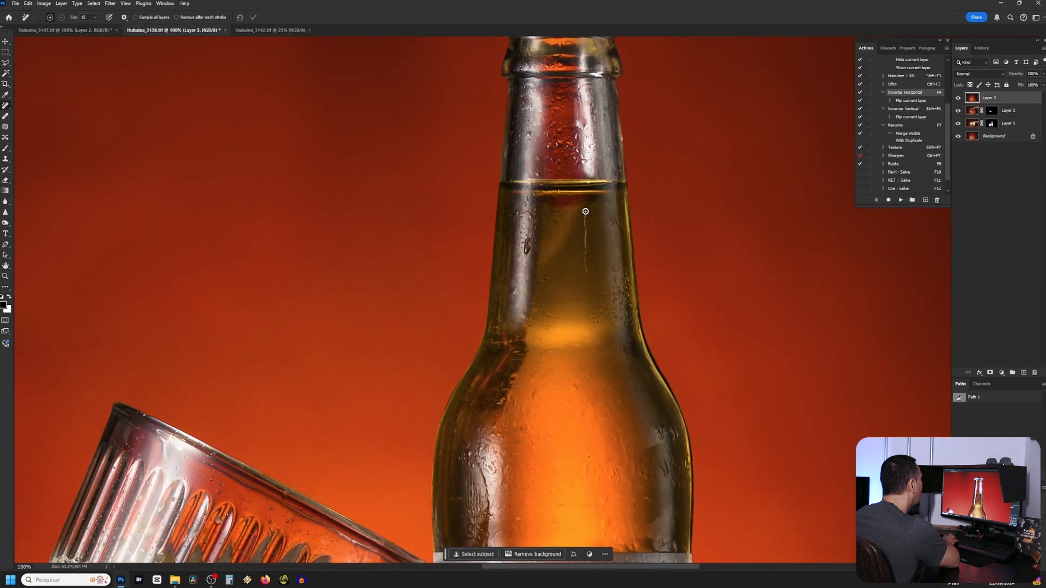
left_click_drag(784, 278, 792, 330)
left_click_drag(586, 243, 587, 276)
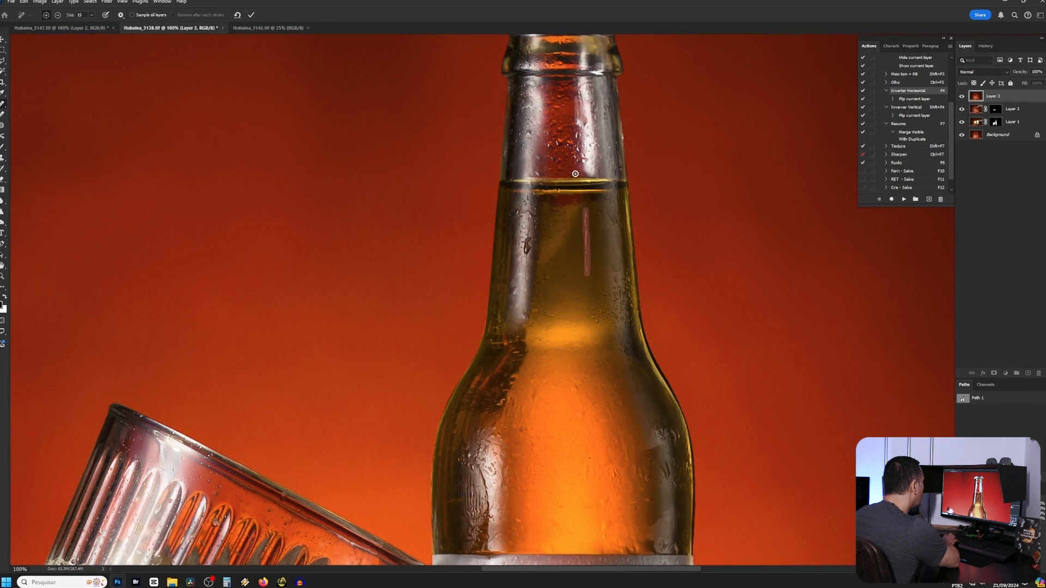
left_click_drag(553, 175, 538, 270)
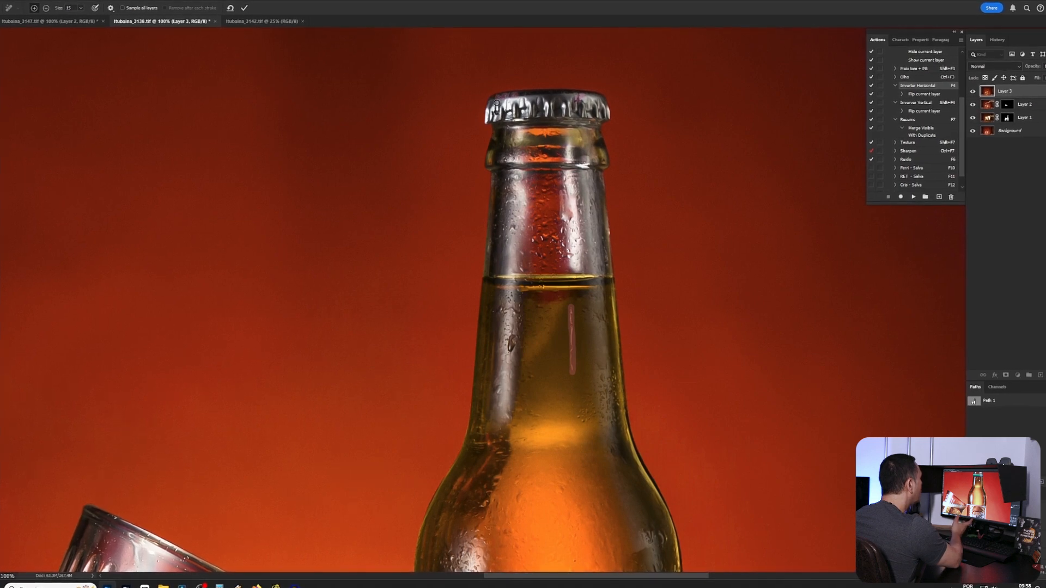
scroll(548, 338, "down", 3)
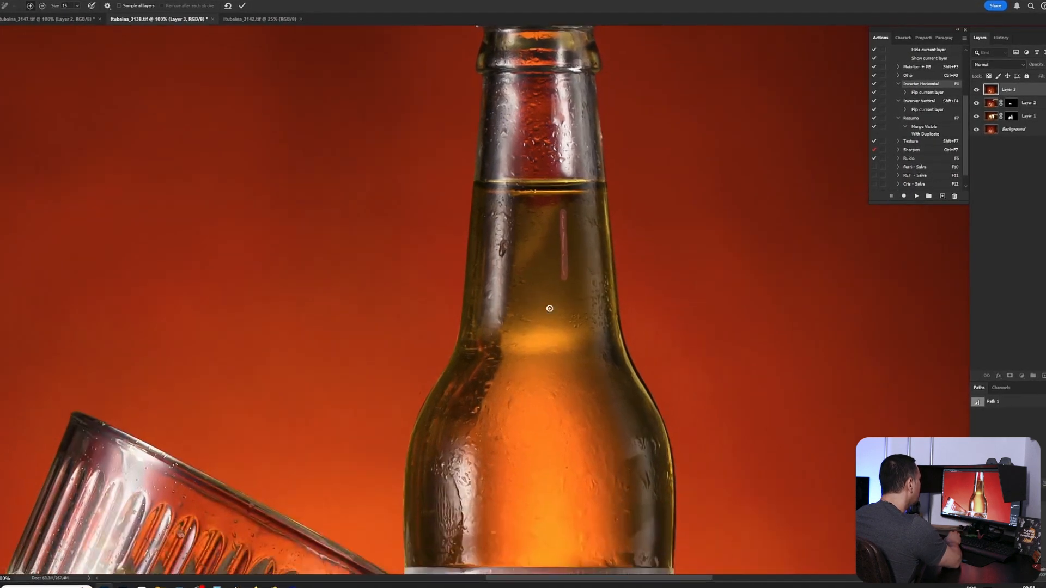
scroll(536, 366, "down", 4)
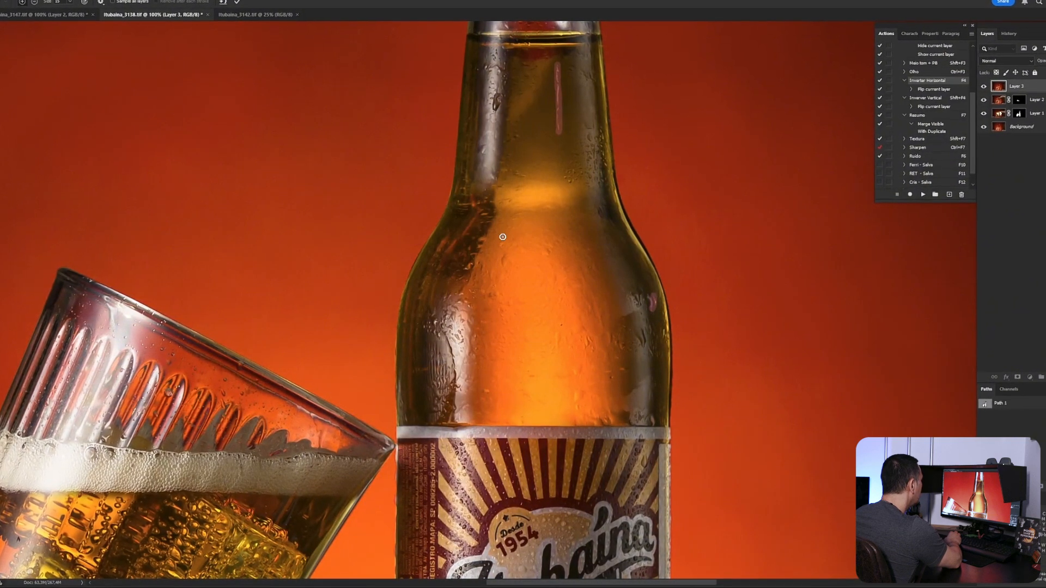
left_click_drag(557, 64, 556, 136)
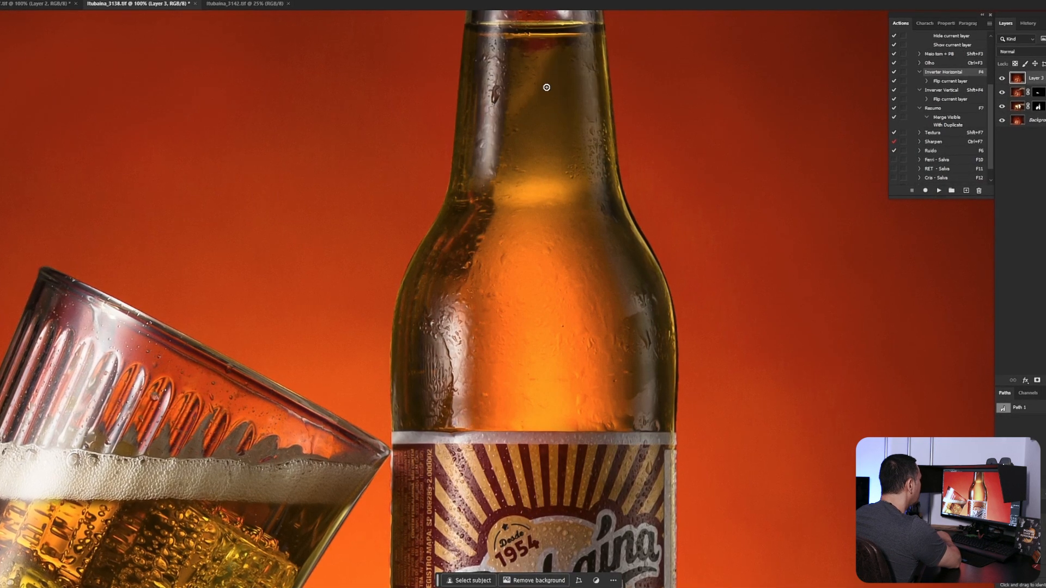
Step: Smooth the streak on the bottle's neck below the rim with the Remove Tool
left_click_drag(544, 81, 563, 168)
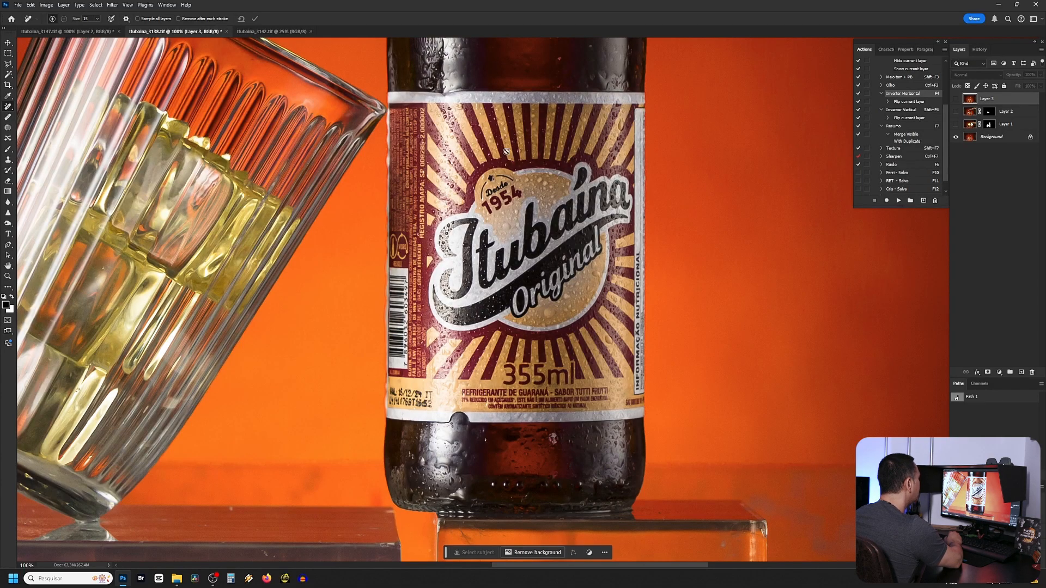
left_click(454, 286)
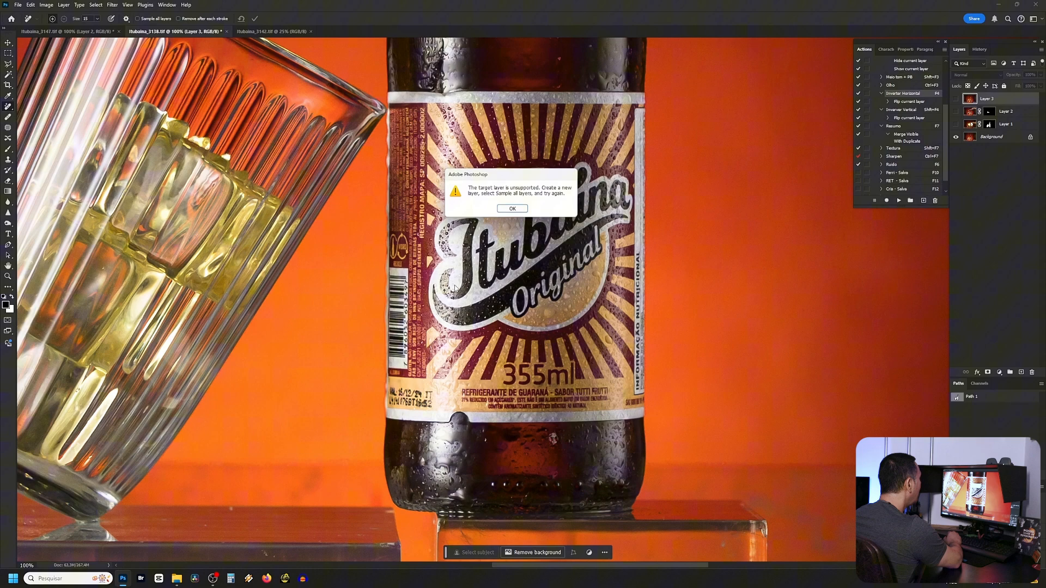
left_click(511, 208)
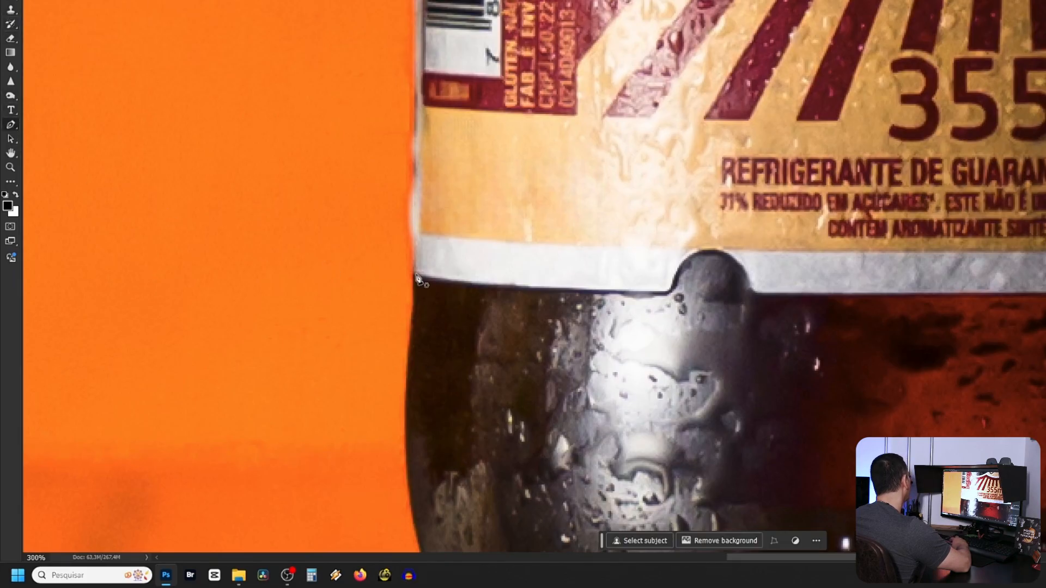
Step: Start a pen path on the Background layer along the bottle label's left side and upper edge
scroll(392, 62, "up", 5)
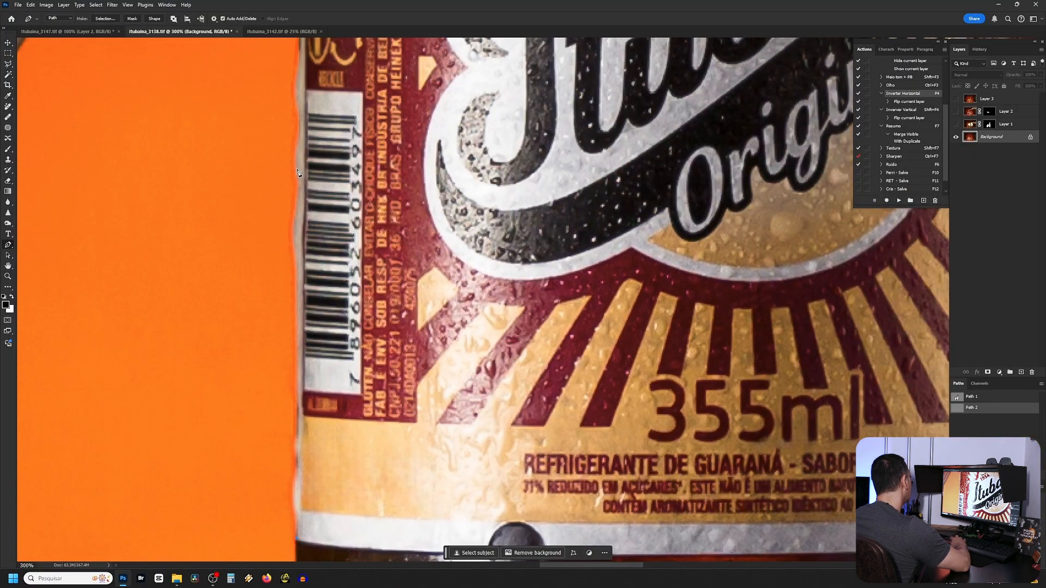
left_click_drag(298, 173, 257, 523)
left_click(258, 106)
mouse_move(797, 58)
left_mouse_down()
mouse_move(600, 117)
mouse_move(420, 131)
left_mouse_up()
left_click(650, 141)
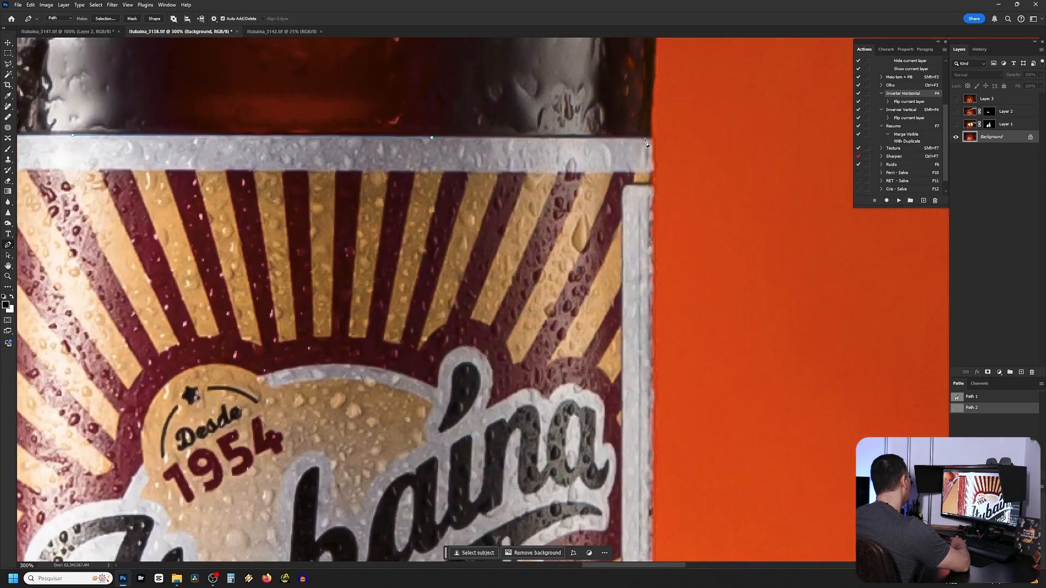
Step: Continue the path down the label's right side and along its lower edge around the notch, closing the outline
left_click_drag(654, 518, 697, 82)
left_click(696, 373)
left_click_drag(533, 446, 510, 447)
left_click(173, 445)
left_click_drag(180, 444, 636, 439)
left_click(569, 439)
left_click_drag(382, 425, 237, 412)
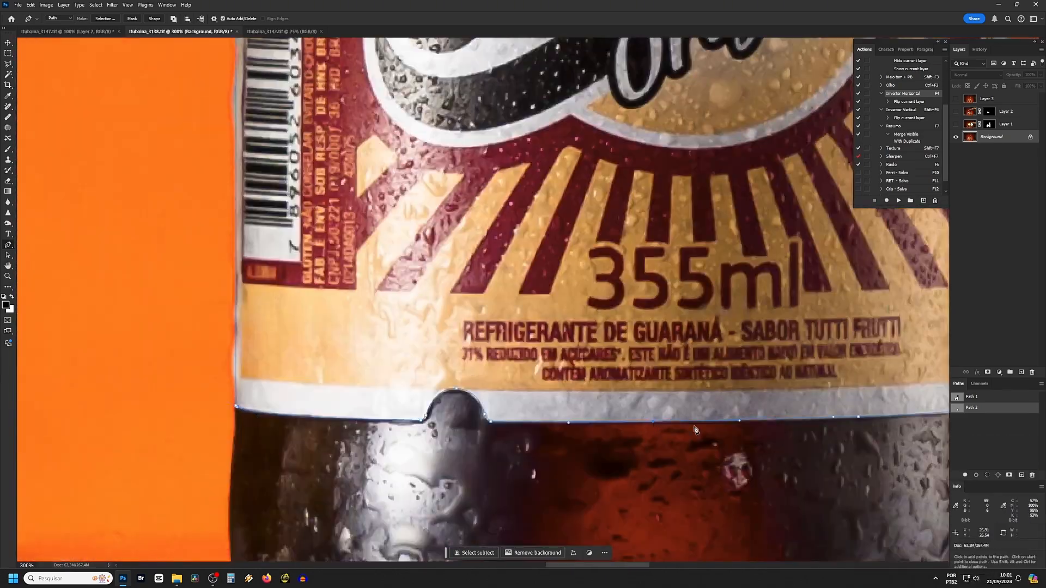
left_click_drag(235, 272, 88, 378)
Step: Load the label path as a selection and copy the label from the Background to a new layer
key("ctrl+Return")
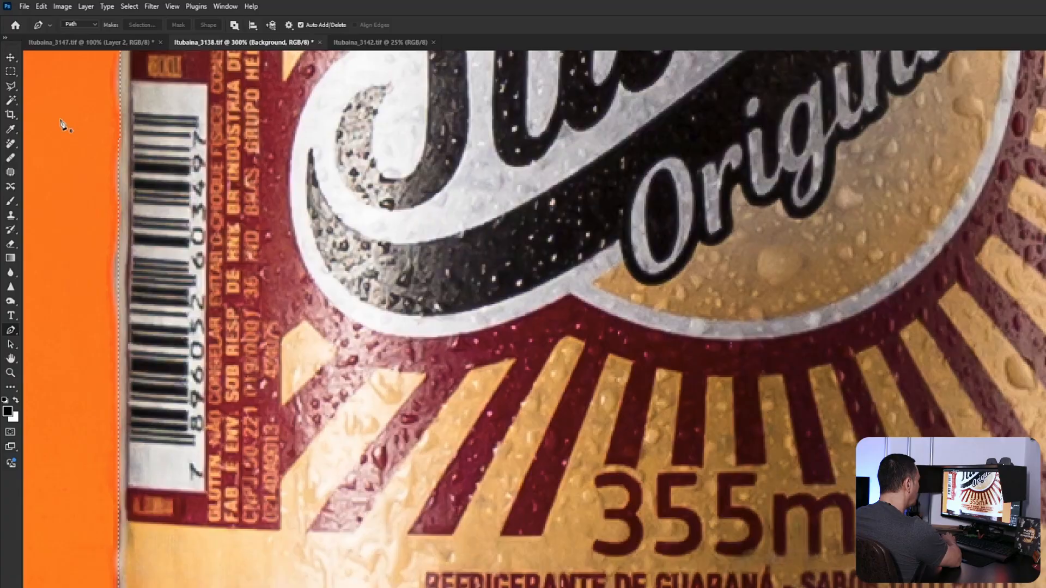
left_click(12, 72)
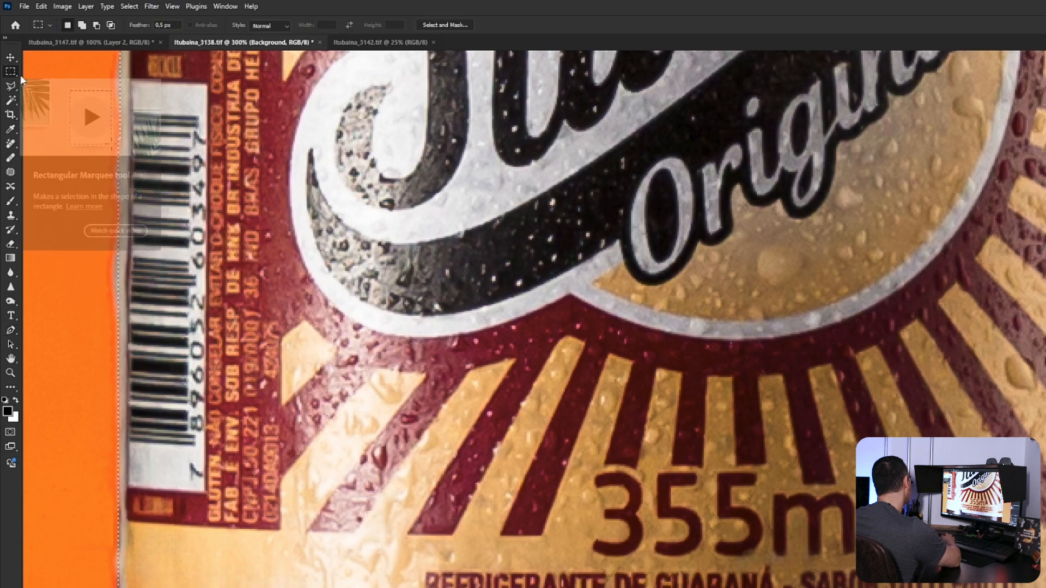
right_click(728, 416)
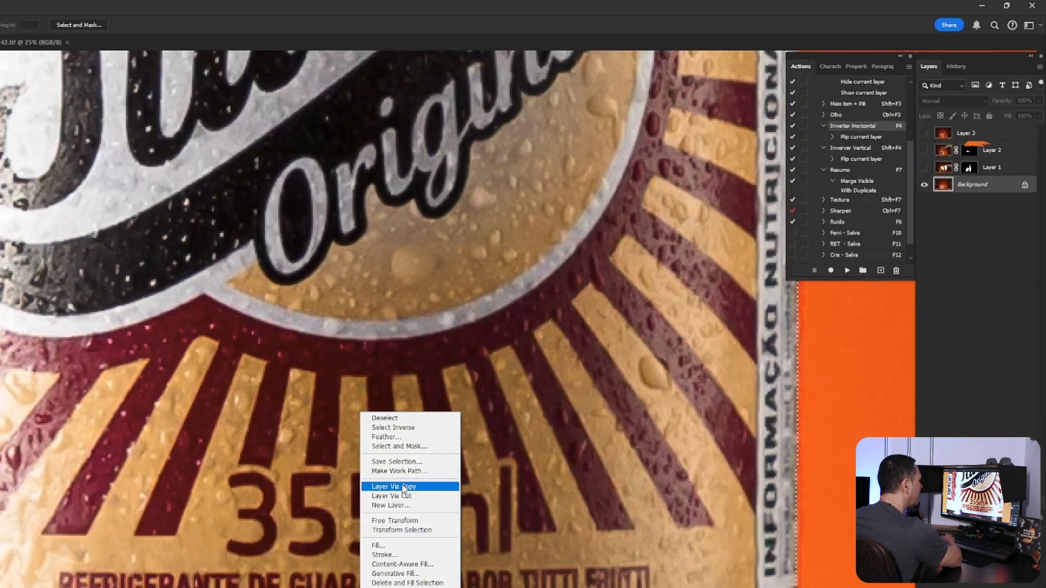
left_click(403, 418)
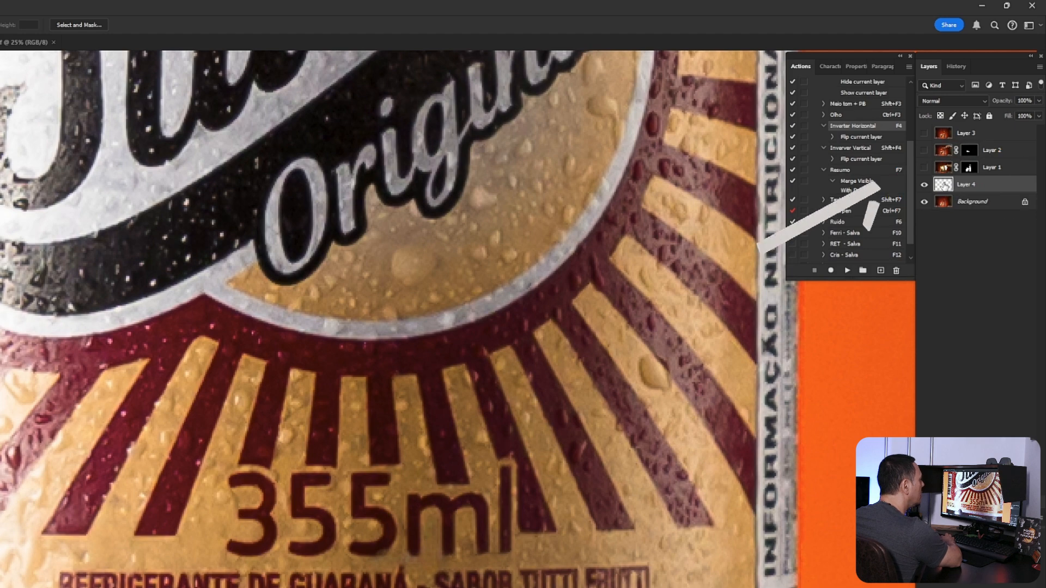
left_click(925, 169)
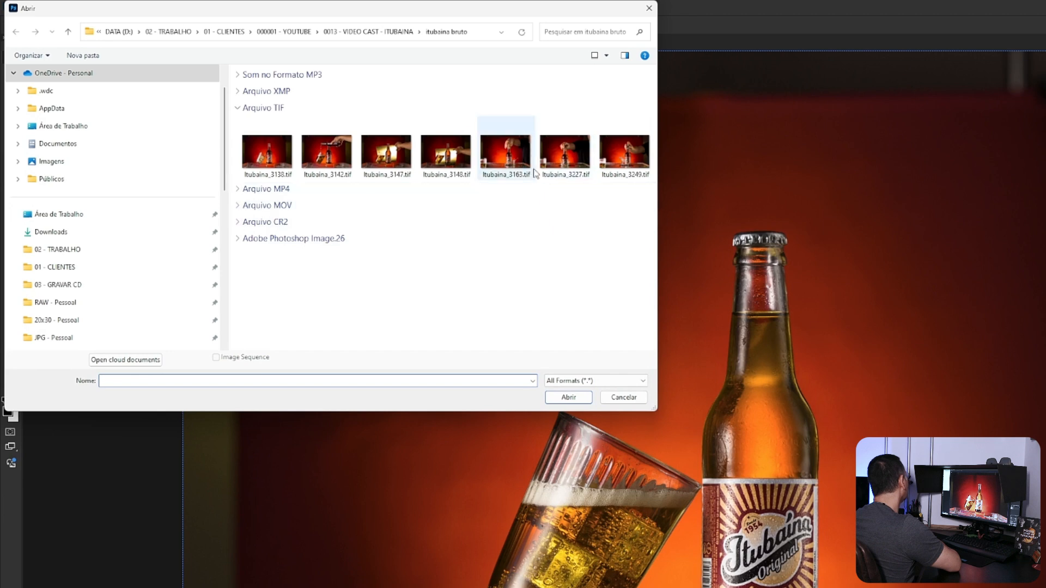
Step: Open the splash photos Itubaina_3163.tif, Itubaina_3227.tif and Itubaina_3249.tif
left_click(521, 163)
key("shift+Right")
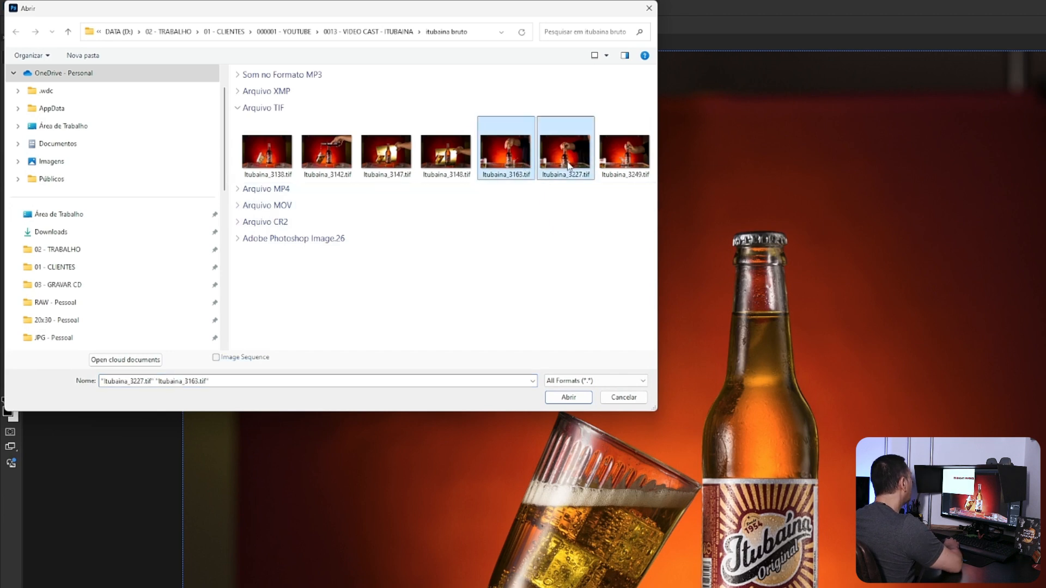
key("shift+Right")
left_click(569, 397)
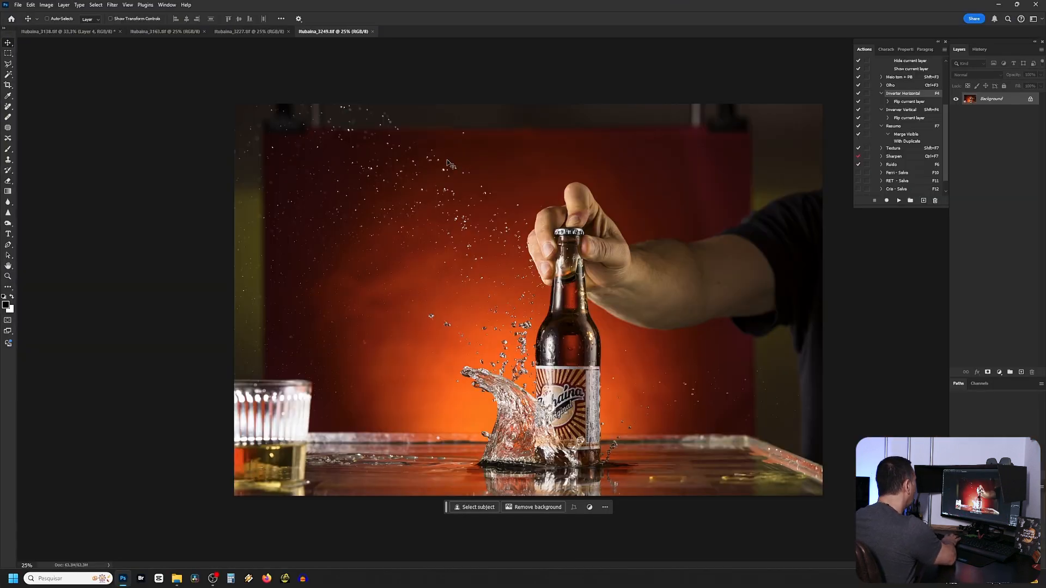
Step: Copy the whole Itubaina_3249.tif photo and paste it into Itubaina_3138.tif as a new layer
key("ctrl+a")
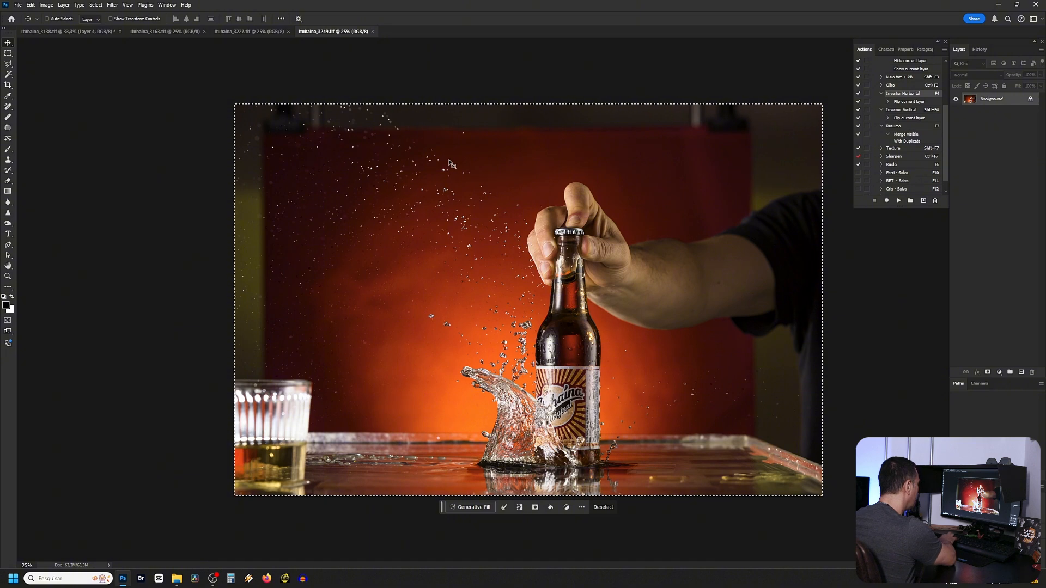
left_click(179, 34)
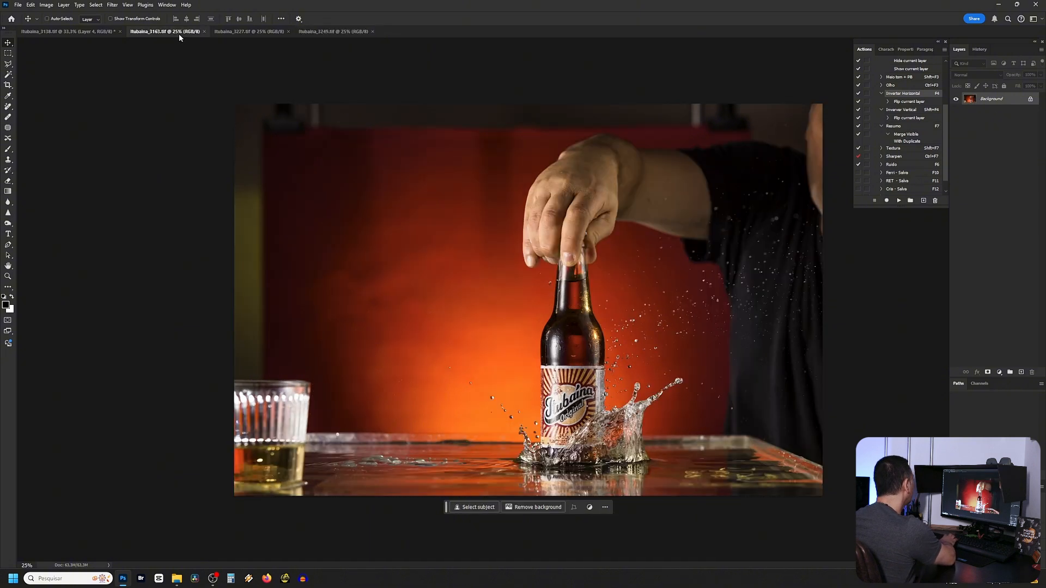
left_click(103, 34)
key("ctrl+v")
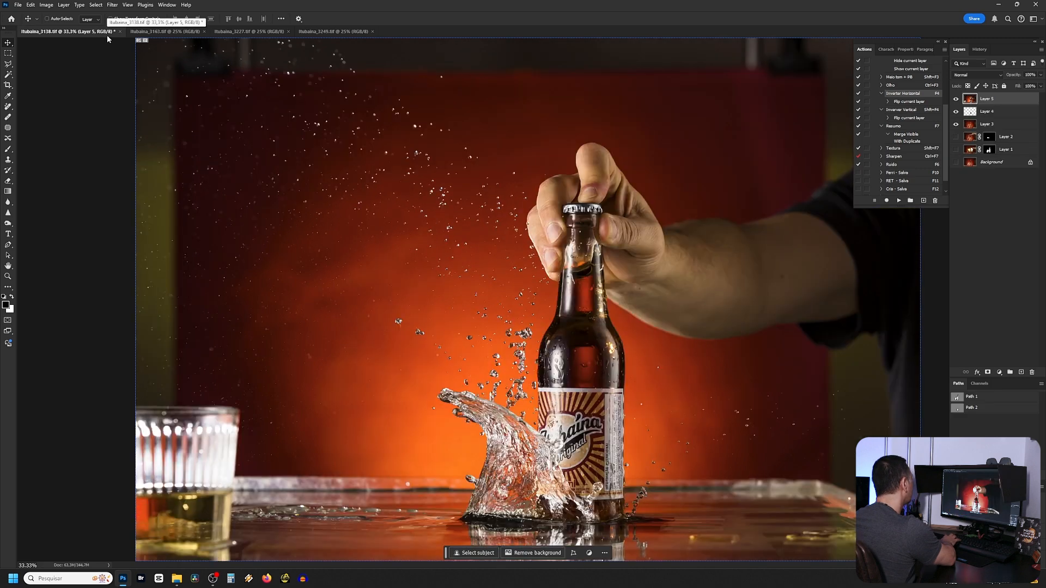
Step: Bring the Itubaina_3163.tif and Itubaina_3227.tif photos into Itubaina_3138.tif as new layers
left_click(249, 31)
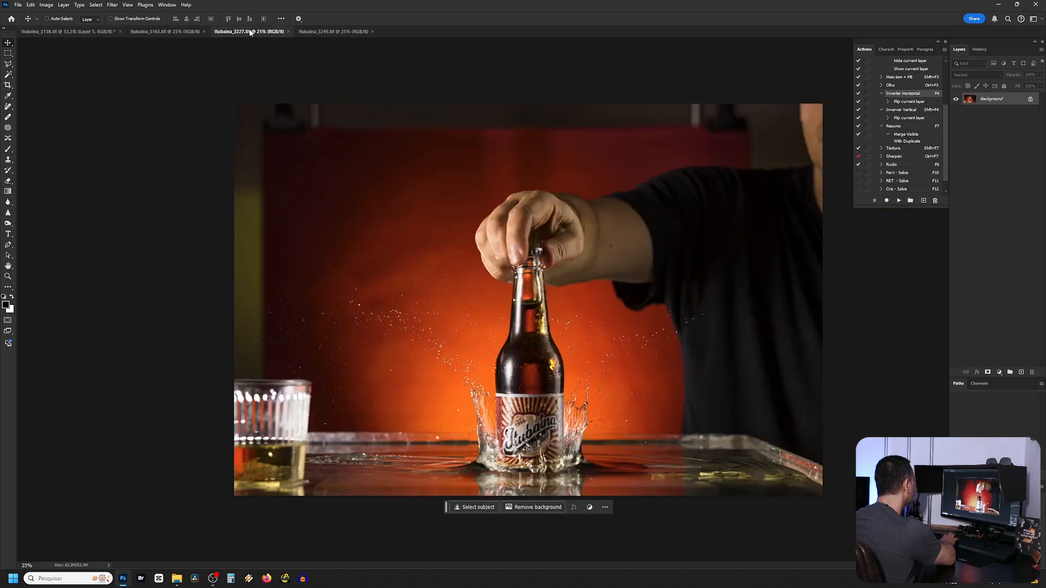
left_click(191, 34)
left_click(230, 34)
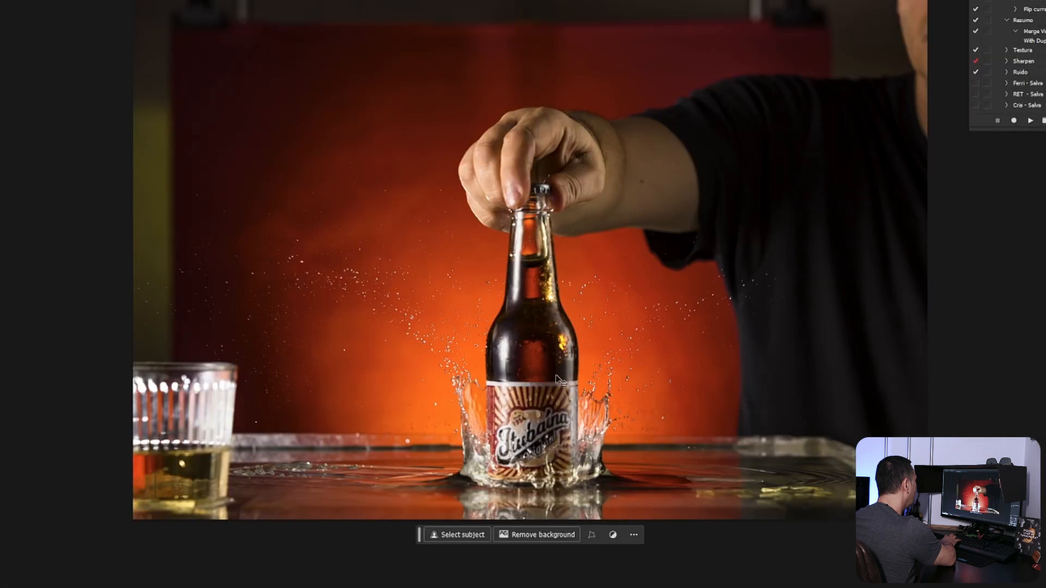
key("ctrl+a")
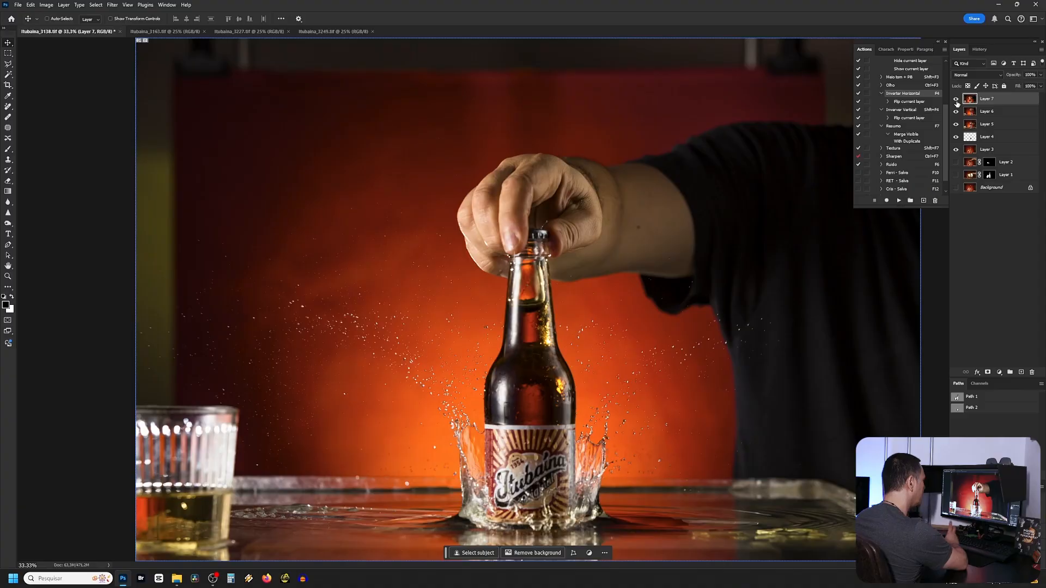
Step: Hide Layer 7 and Layer 6, and make Layer 5 the active layer
left_click(955, 112)
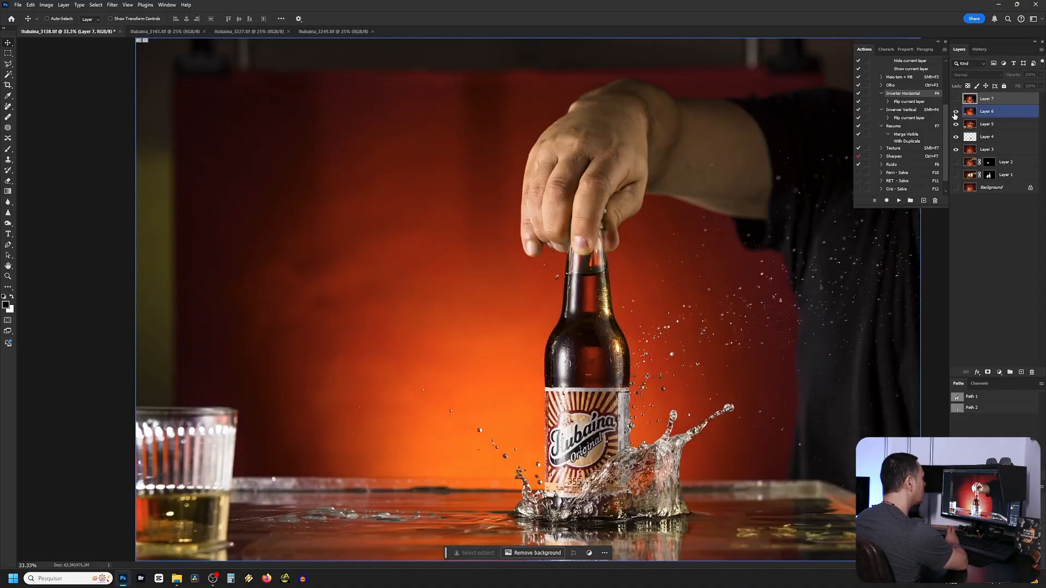
left_click(955, 113)
left_click(968, 125)
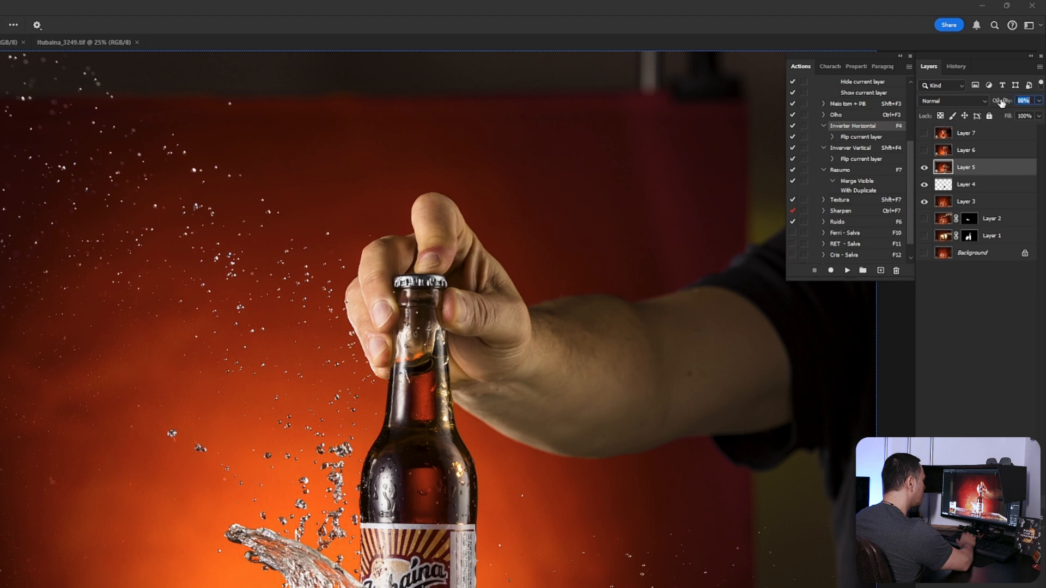
Step: Reduce Layer 5's opacity to 56% and invert its colors
left_click_drag(1007, 101, 999, 103)
left_click(62, 6)
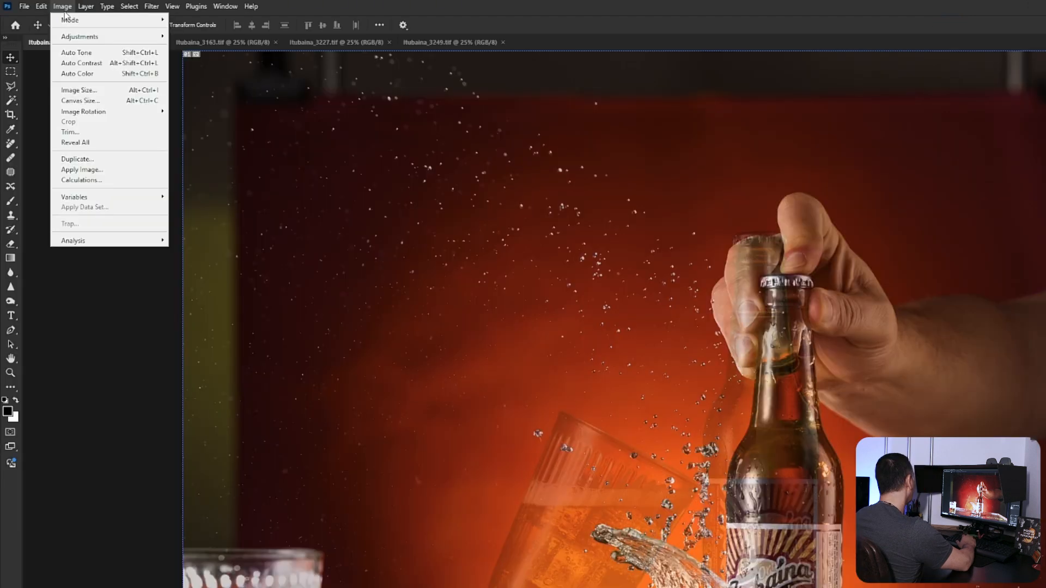
mouse_move(79, 37)
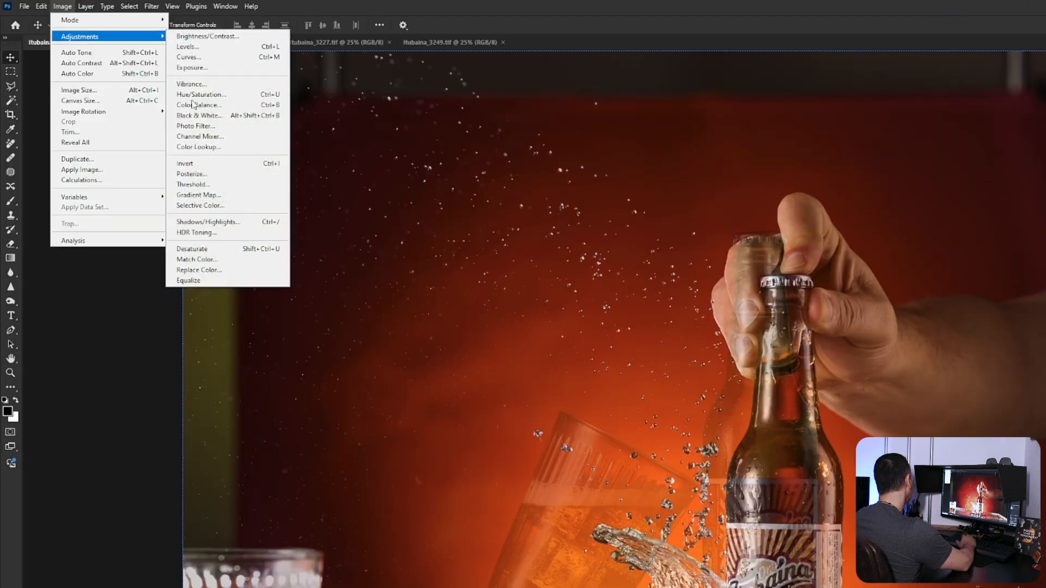
left_click(207, 165)
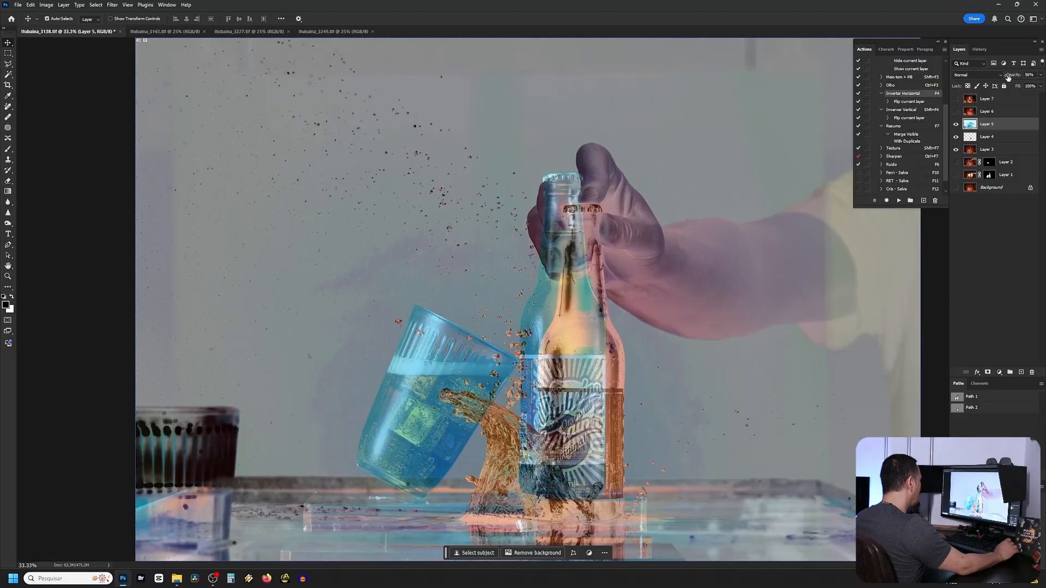
Step: Lower Layer 5's opacity to 47% and move it down and left so its bottle overlaps the composite bottle
key("ctrl+plus")
key("ctrl+plus")
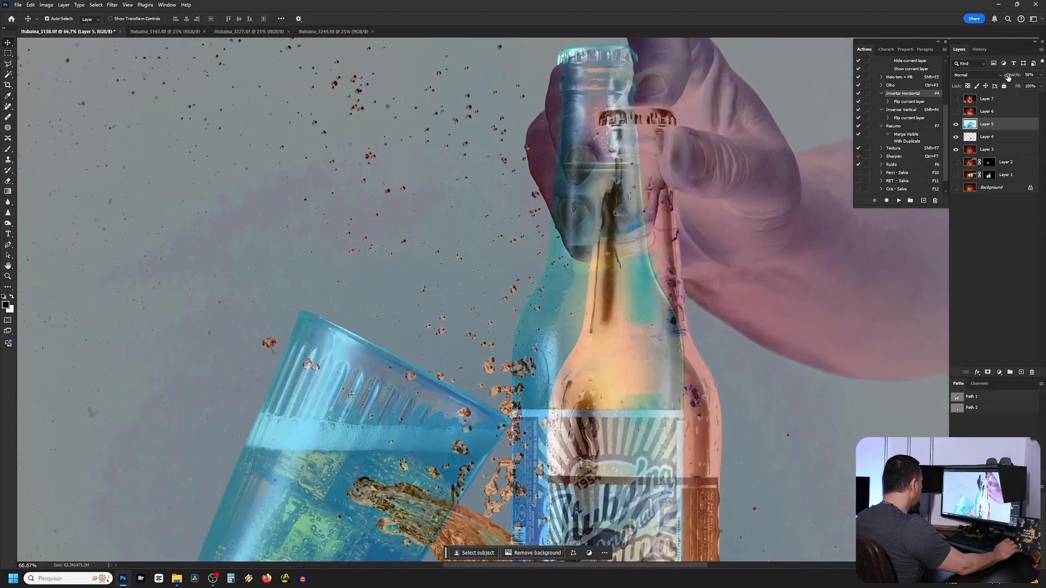
key("ctrl+plus")
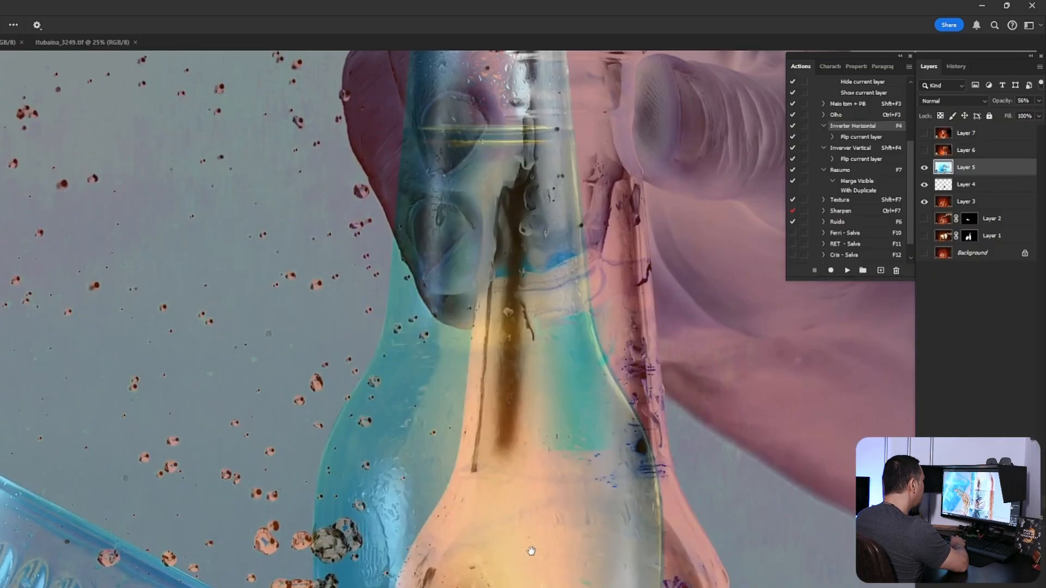
left_click_drag(654, 372, 625, 250)
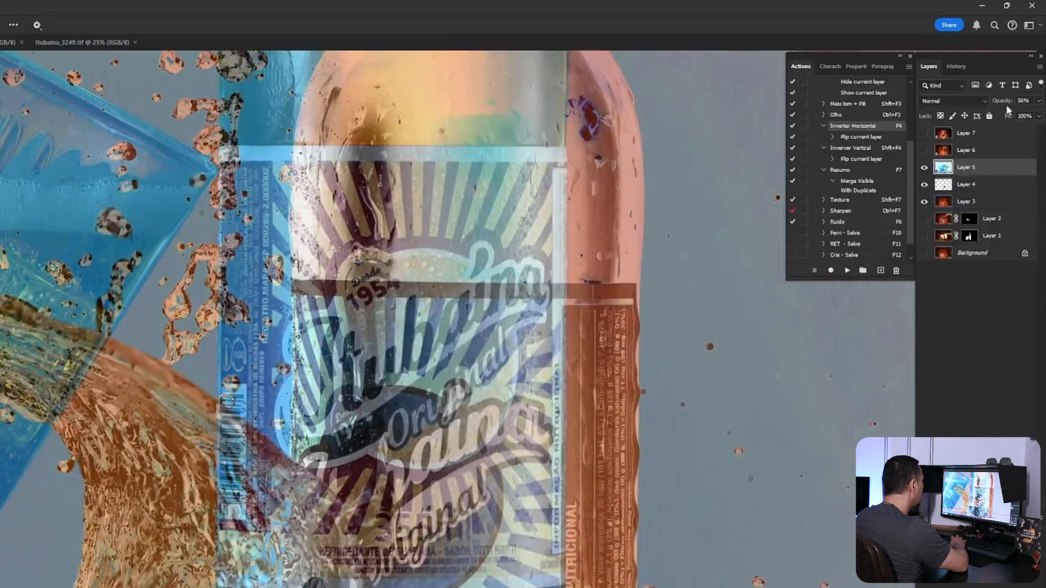
left_click_drag(1004, 103, 1001, 105)
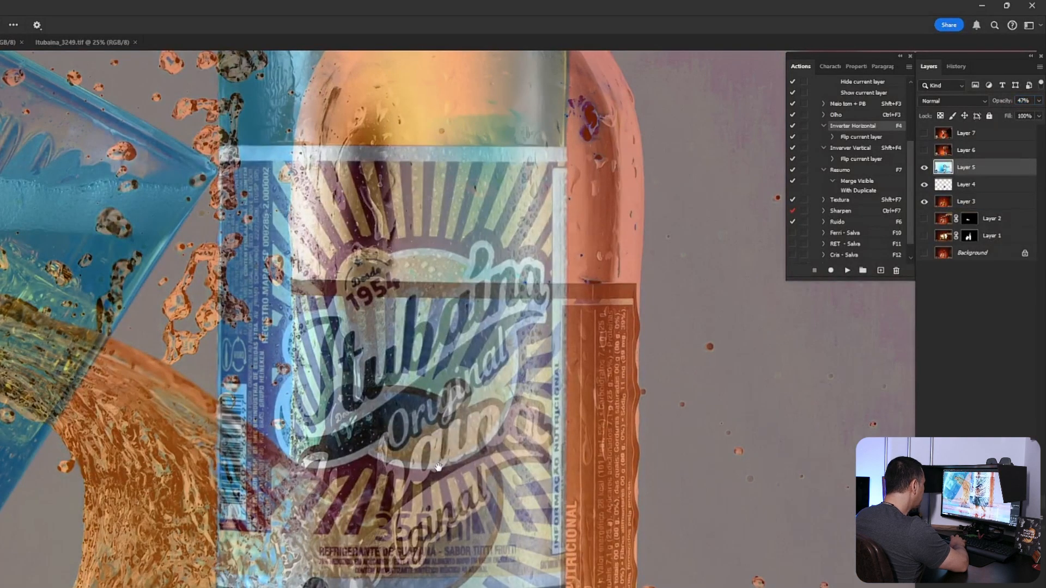
left_click_drag(438, 466, 439, 456)
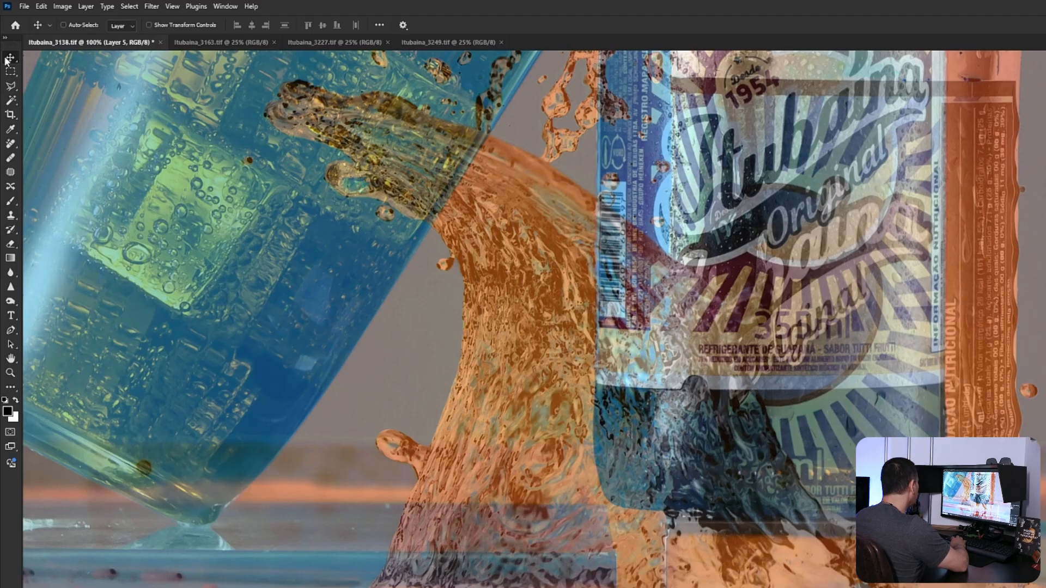
left_click_drag(475, 464, 413, 557)
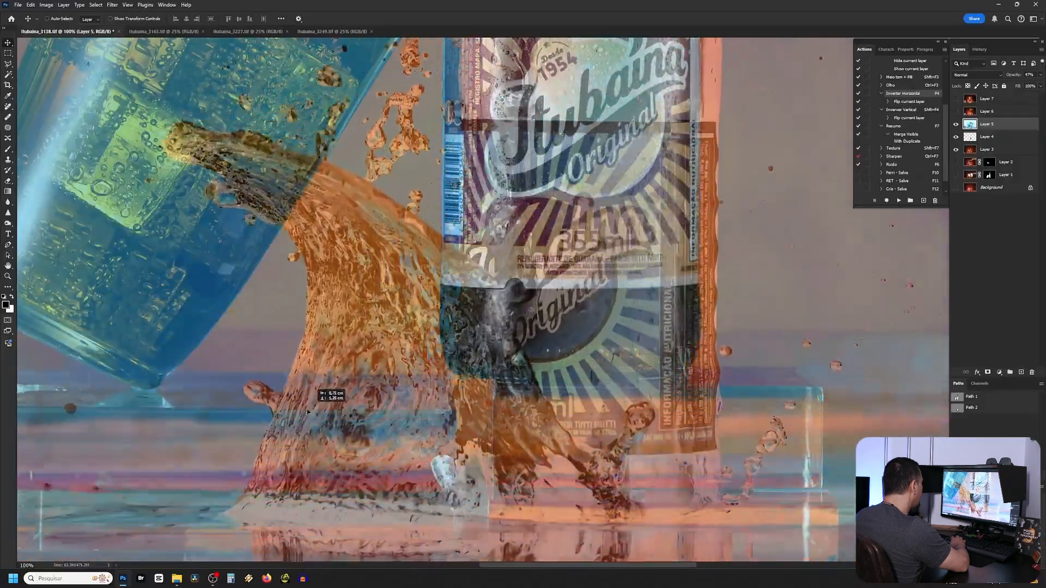
mouse_move(307, 412)
left_mouse_down()
mouse_move(294, 417)
mouse_move(304, 418)
left_mouse_up()
Step: Free-transform Layer 5, scaling it down and shifting it until its bottle matches the size and position of the composite bottle
key("ctrl+minus")
key("ctrl+minus")
key("ctrl+minus")
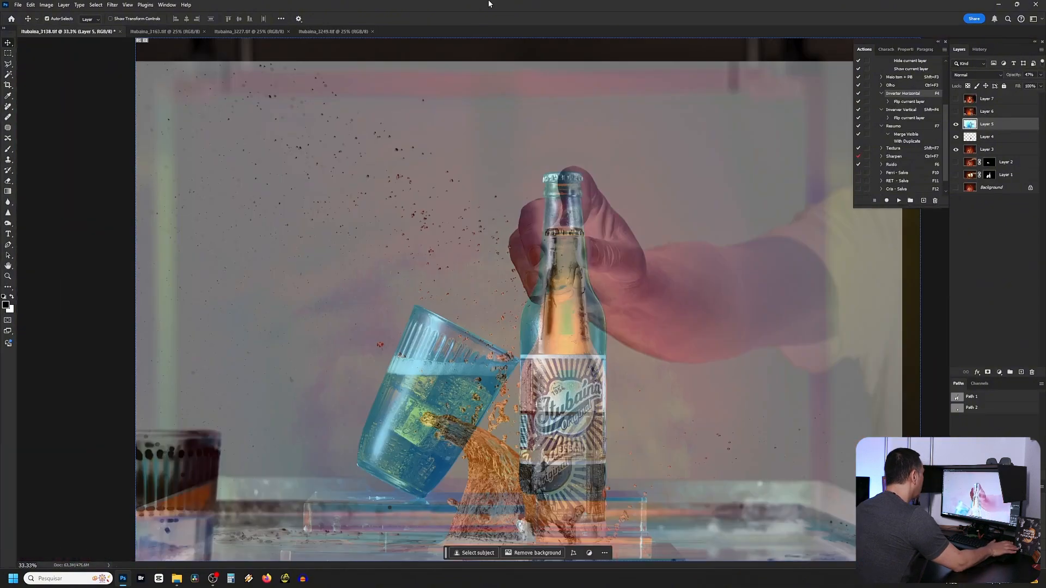
left_click(30, 5)
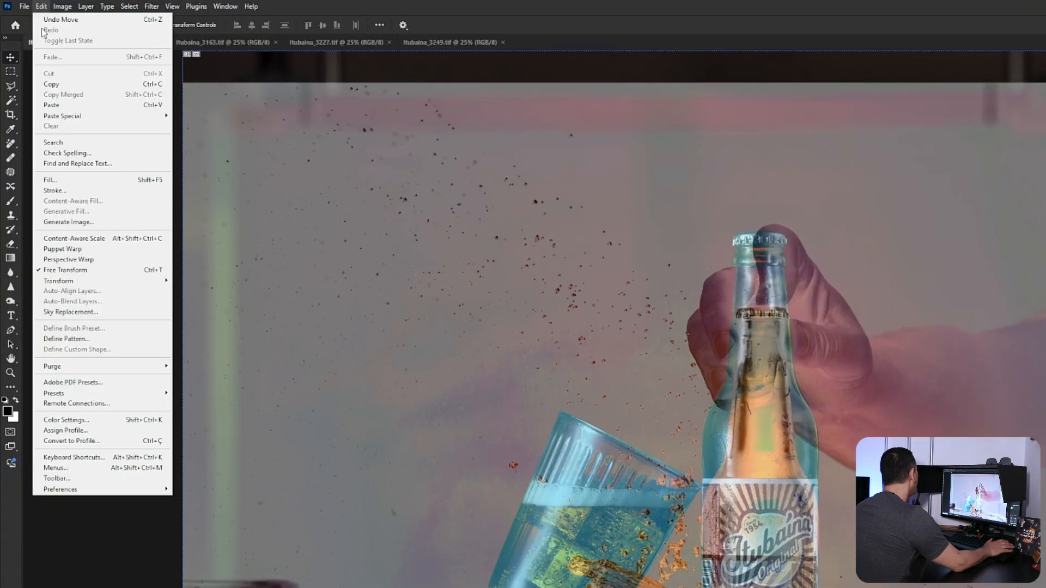
mouse_move(86, 283)
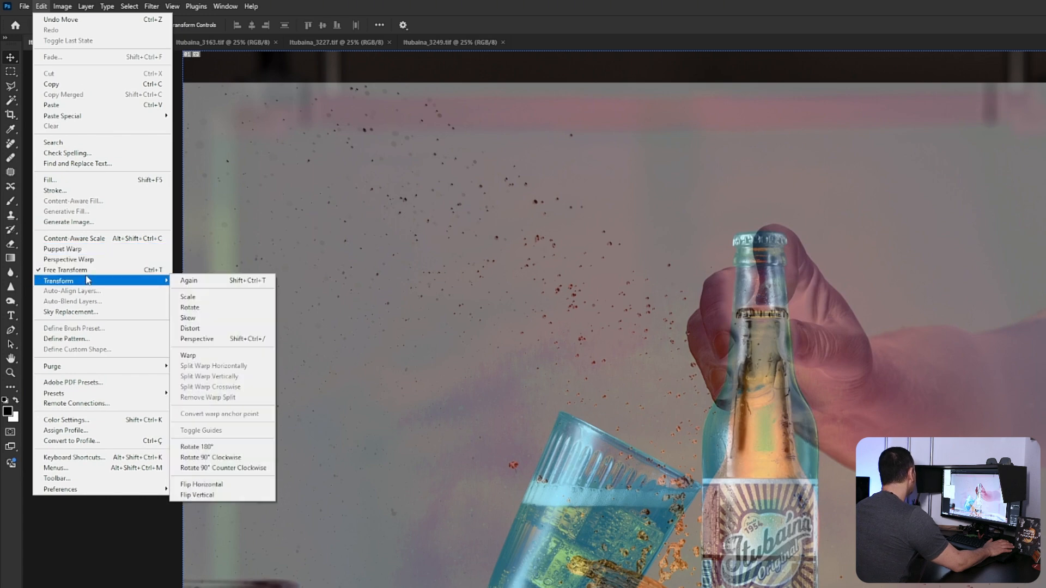
left_click(86, 270)
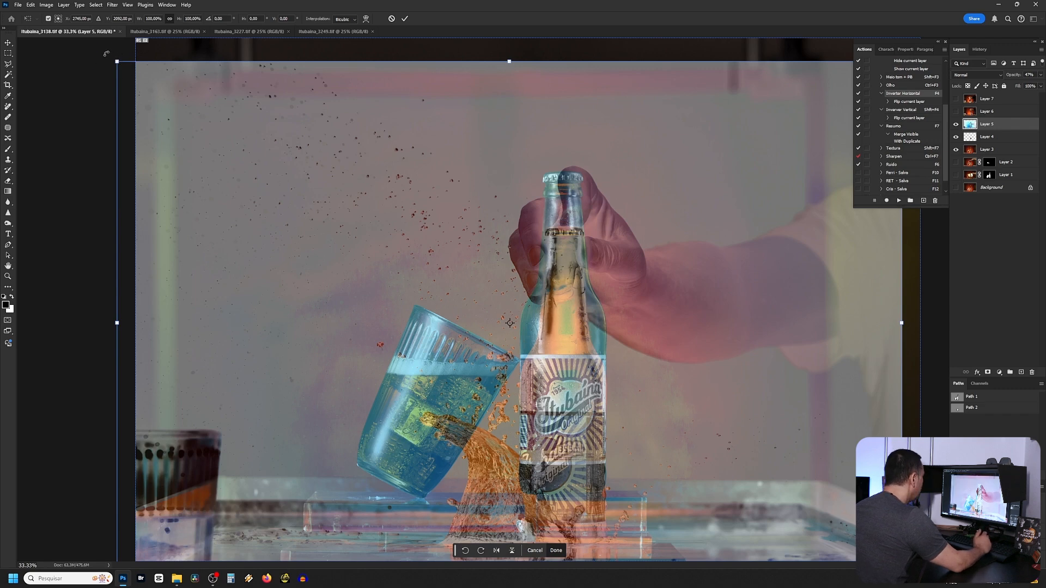
left_click_drag(116, 62, 172, 117)
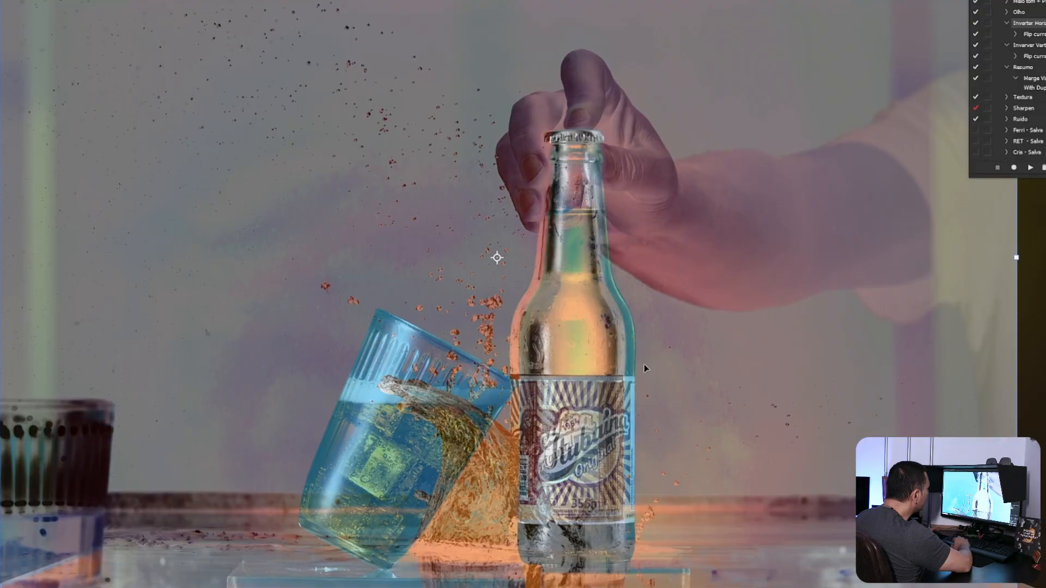
mouse_move(644, 364)
left_mouse_down()
mouse_move(656, 359)
mouse_move(658, 378)
left_mouse_up()
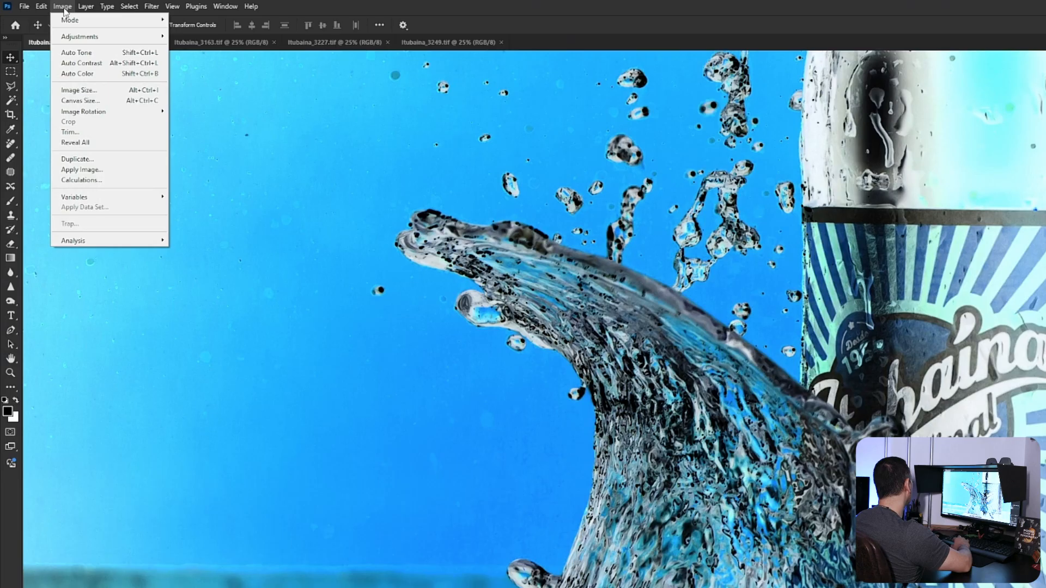
Step: Invert Layer 5 back to its natural colors
mouse_move(74, 36)
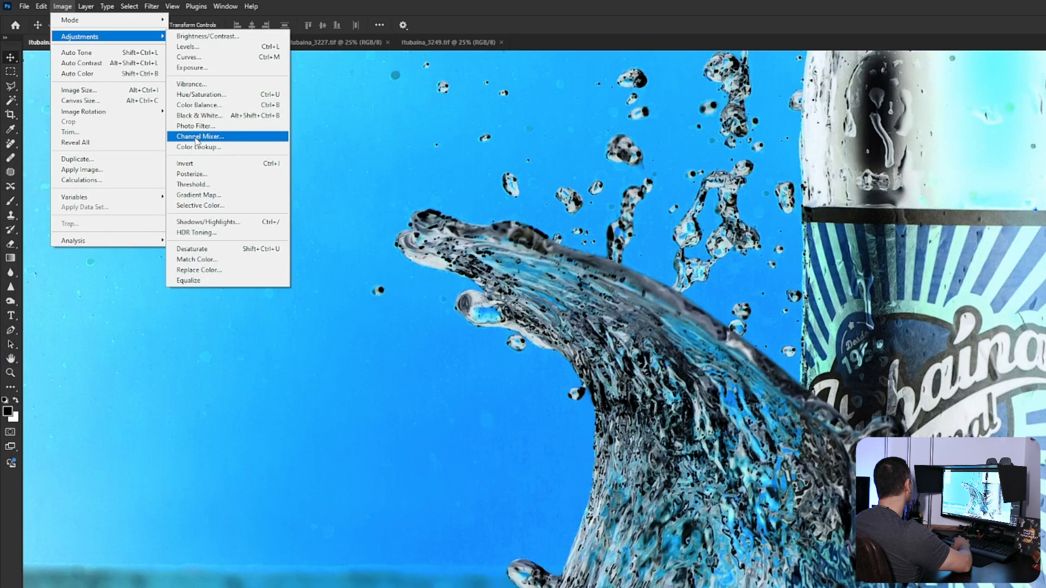
left_click(199, 163)
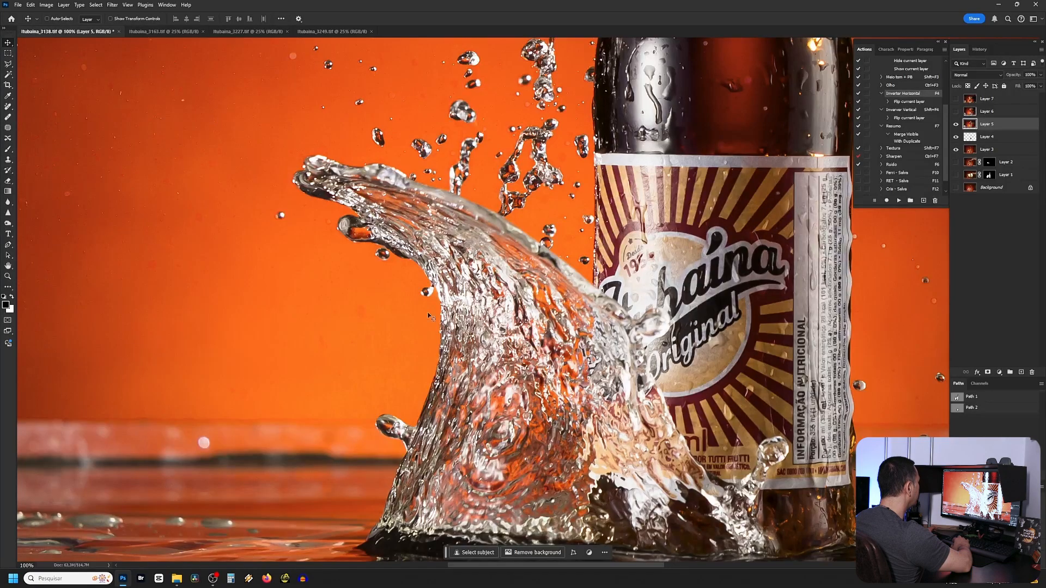
left_click_drag(519, 317, 419, 254)
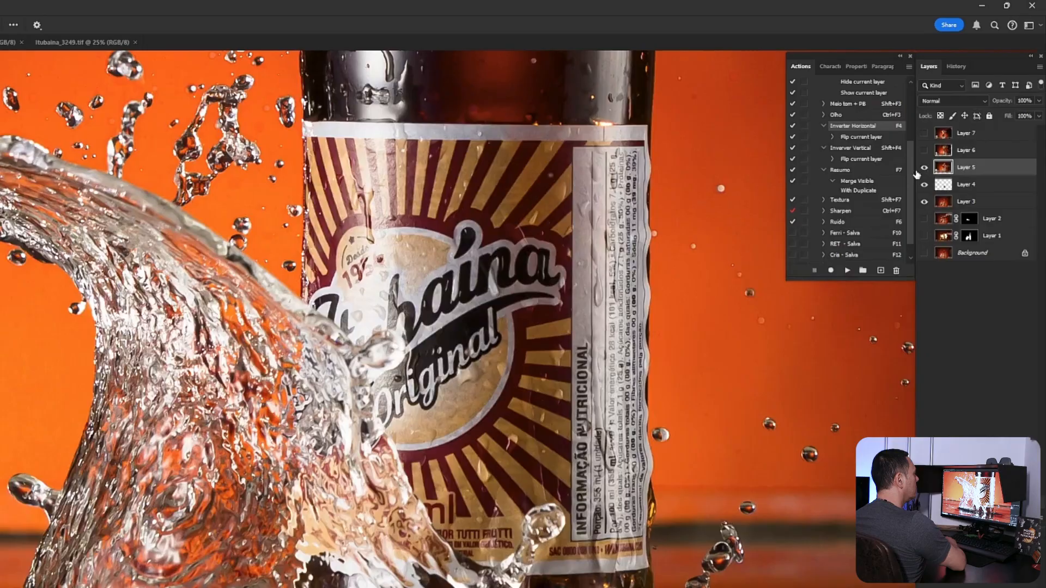
Step: Hide Layer 5 and show Layer 6, then align it over the composite bottle with reduced opacity and inverted colors
left_click(924, 168)
left_click(923, 151)
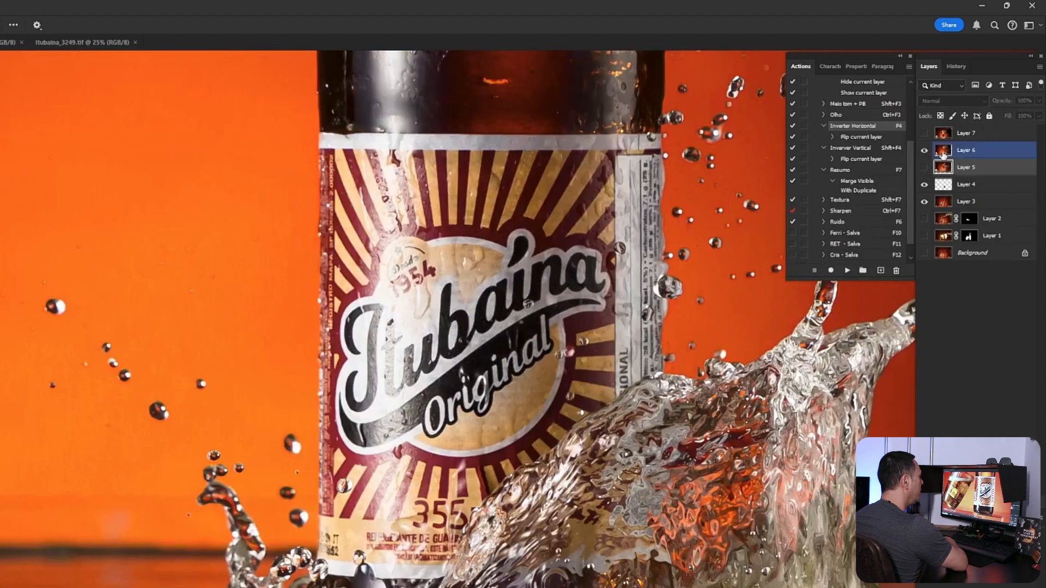
left_click(970, 151)
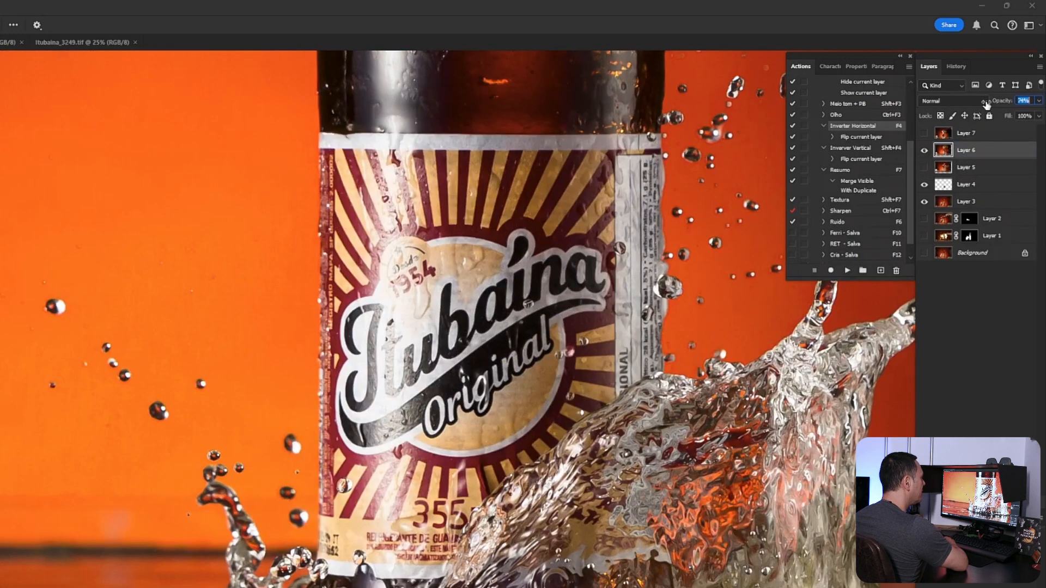
left_click_drag(986, 104, 985, 105)
key("ctrl+i")
left_click_drag(501, 148, 325, 471)
mouse_move(393, 211)
left_mouse_down()
mouse_move(387, 222)
mouse_move(376, 186)
mouse_move(380, 195)
left_mouse_up()
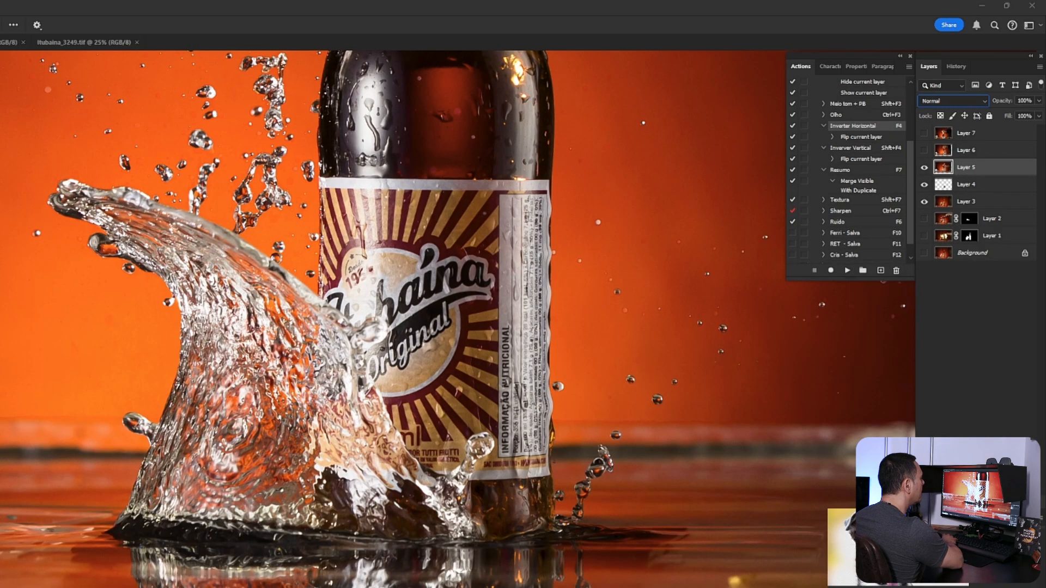
Step: Add a black layer mask to Layer 5 and paint it white to reveal the splash, its droplets and the wet surface
left_click(972, 578, "alt")
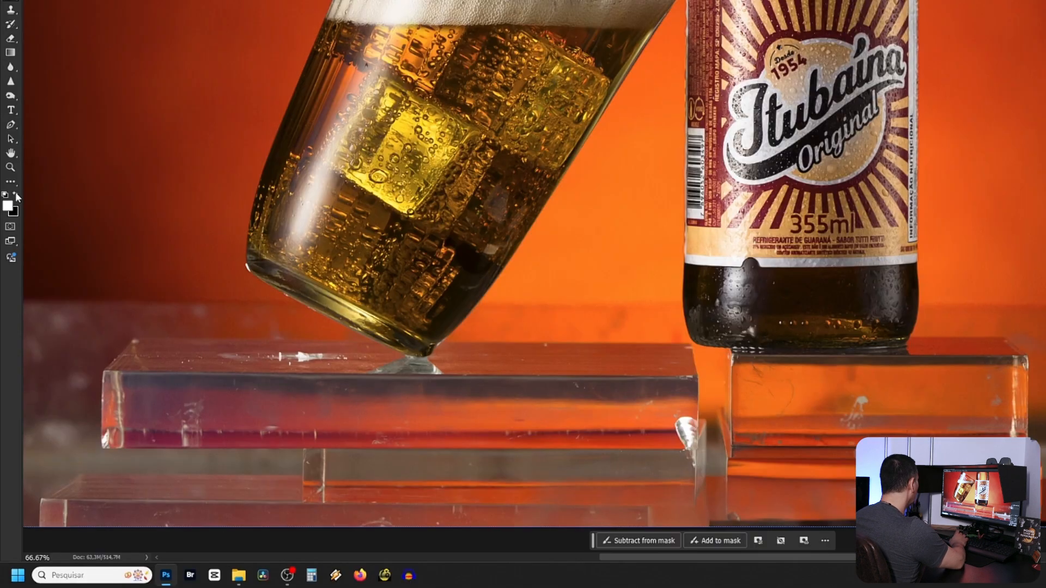
mouse_move(698, 233)
left_mouse_down()
mouse_move(660, 147)
mouse_move(557, 125)
mouse_move(661, 309)
mouse_move(587, 396)
left_mouse_up()
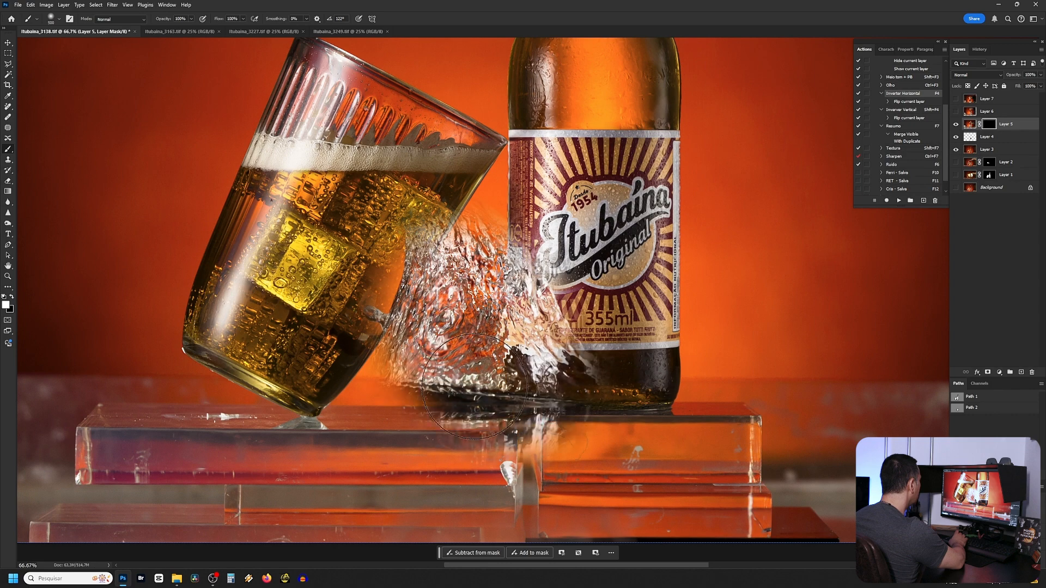
mouse_move(436, 446)
left_mouse_down()
mouse_move(338, 466)
mouse_move(469, 425)
mouse_move(362, 402)
mouse_move(138, 409)
mouse_move(174, 417)
mouse_move(383, 388)
left_mouse_up()
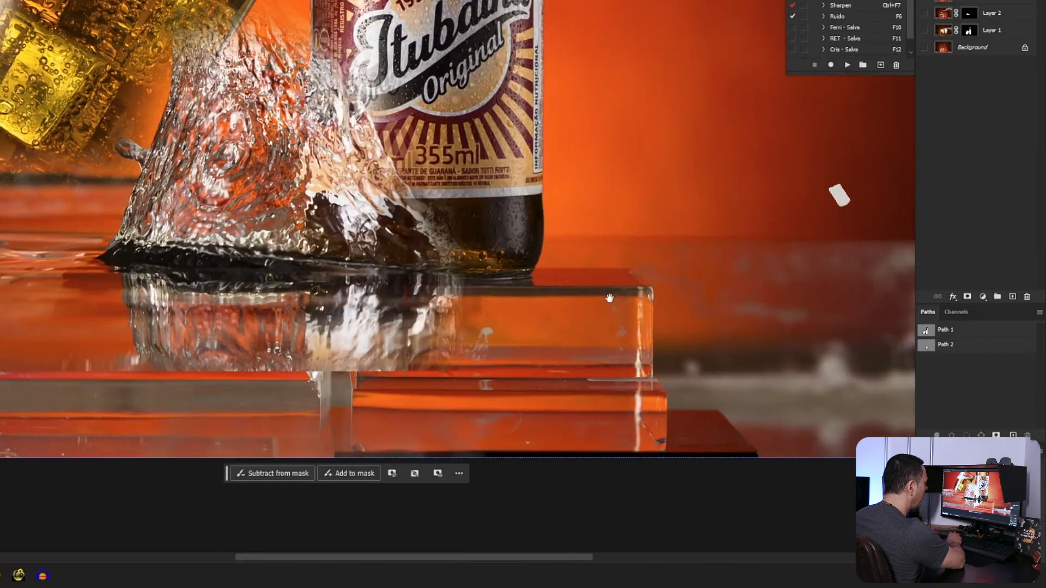
left_click_drag(609, 298, 195, 300)
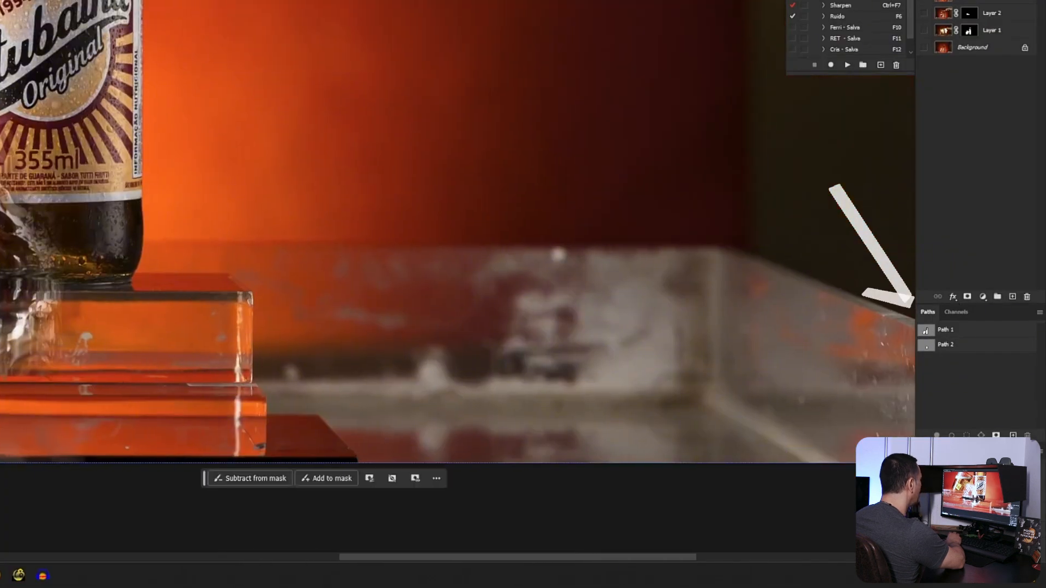
mouse_move(246, 323)
left_mouse_down()
mouse_move(277, 315)
mouse_move(334, 362)
mouse_move(245, 245)
mouse_move(305, 164)
mouse_move(245, 180)
mouse_move(226, 288)
mouse_move(335, 344)
left_mouse_up()
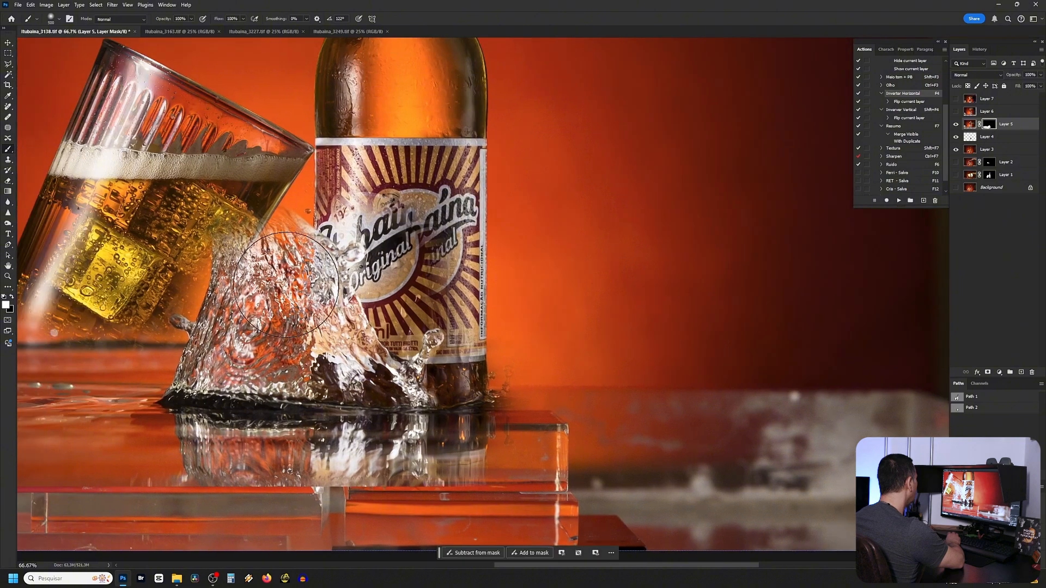
mouse_move(278, 275)
left_mouse_down()
mouse_move(255, 224)
mouse_move(140, 182)
left_mouse_up()
left_click_drag(54, 333, 215, 391)
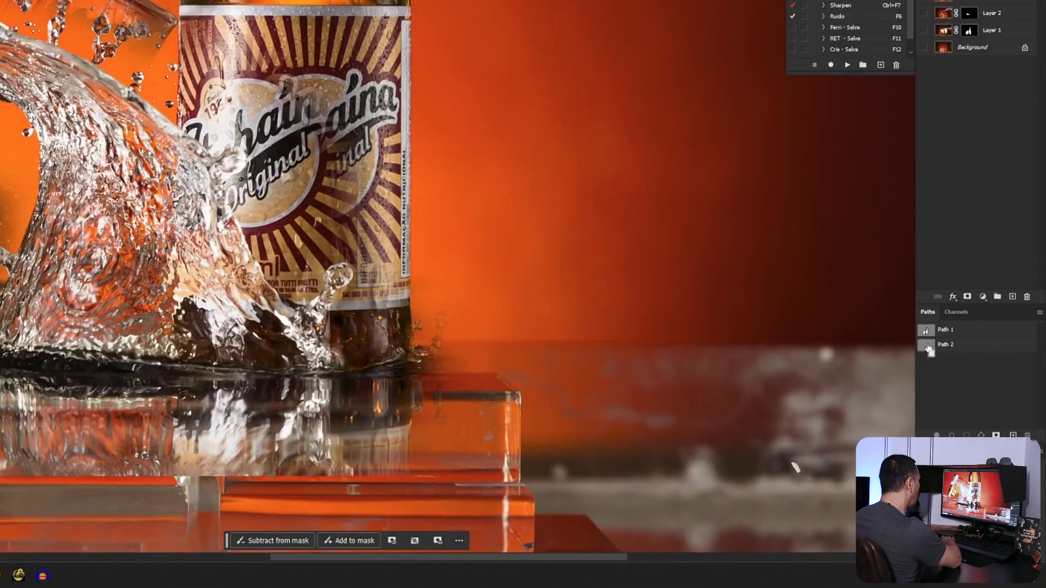
Step: Load Path 2 as a selection around the bottle label and feather it by 0.8 pixels
left_click(928, 348, "ctrl")
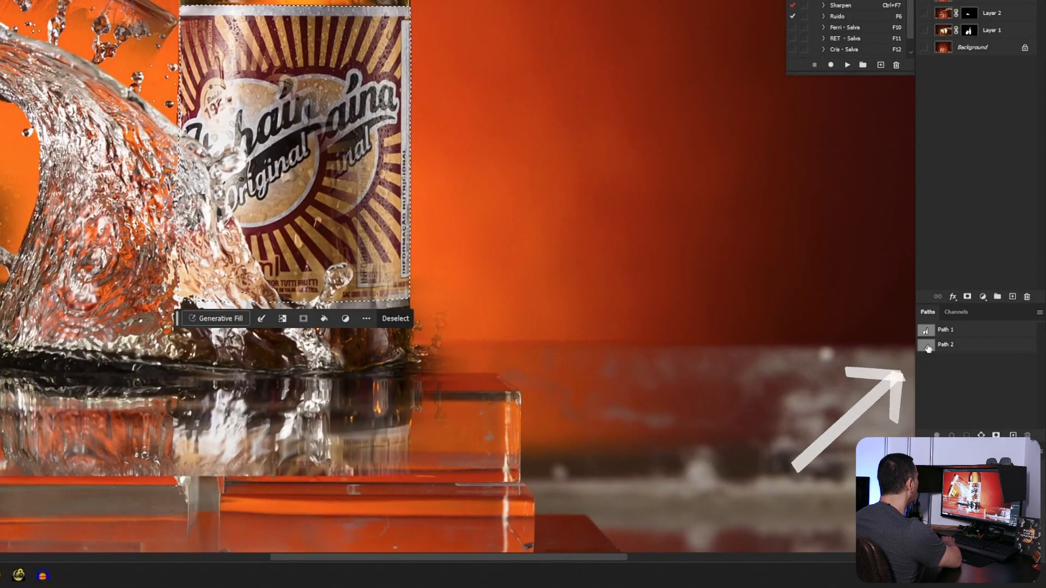
key("shift+F6")
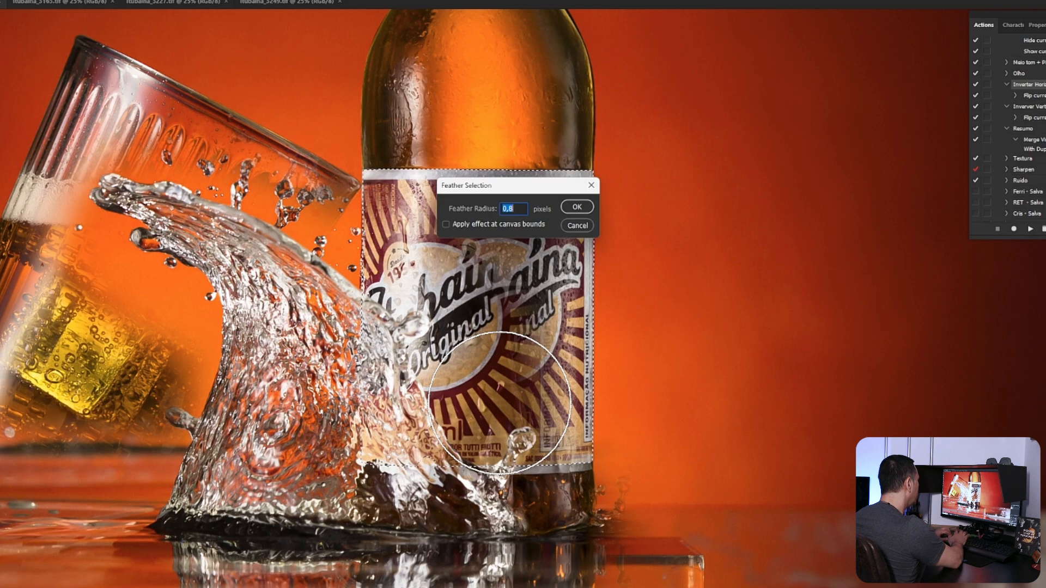
key("Return")
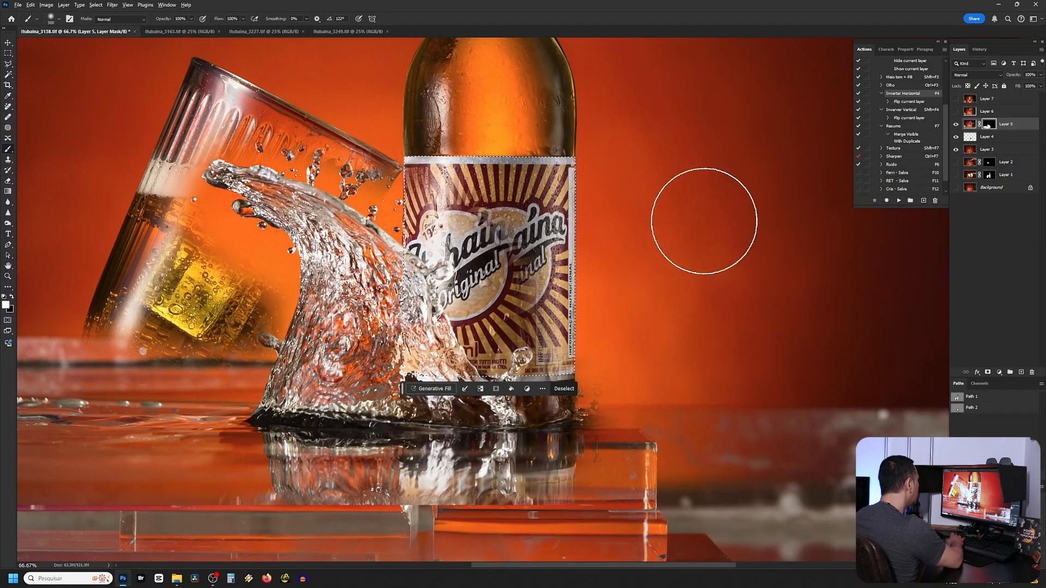
Step: Paint black on Layer 5's mask inside the label selection to hide the duplicate label and restore the front-facing one
mouse_move(464, 217)
left_mouse_down()
mouse_move(556, 188)
mouse_move(471, 180)
mouse_move(551, 216)
mouse_move(559, 304)
mouse_move(558, 227)
mouse_move(514, 187)
mouse_move(464, 184)
mouse_move(500, 178)
mouse_move(570, 211)
mouse_move(438, 171)
left_mouse_up()
key("x")
left_click_drag(559, 217, 576, 275)
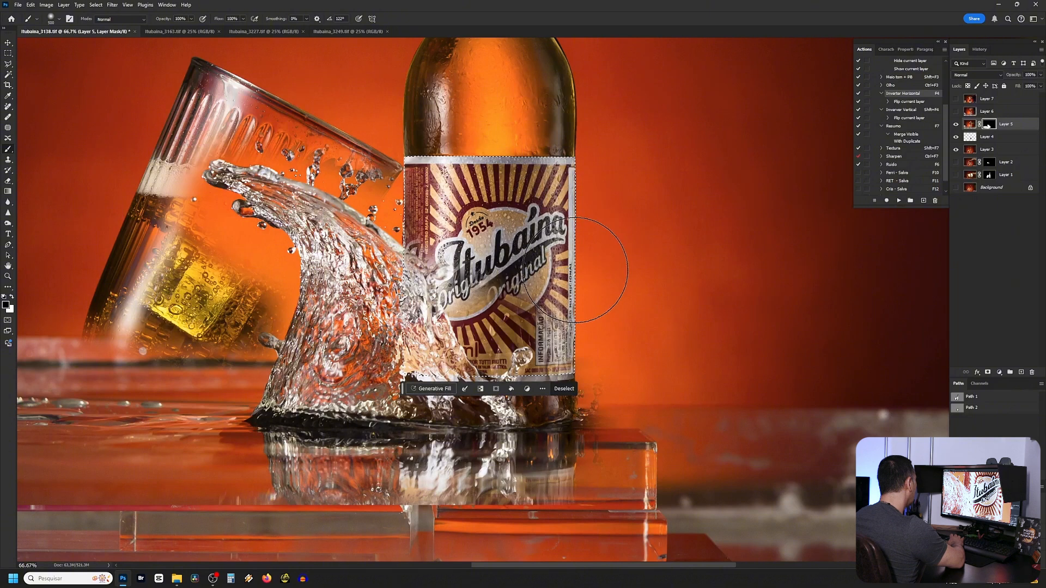
key("bracketleft")
key("bracketleft")
key("bracketleft")
key("bracketleft")
mouse_move(569, 198)
left_mouse_down()
mouse_move(571, 345)
mouse_move(506, 307)
mouse_move(479, 321)
mouse_move(479, 283)
left_mouse_up()
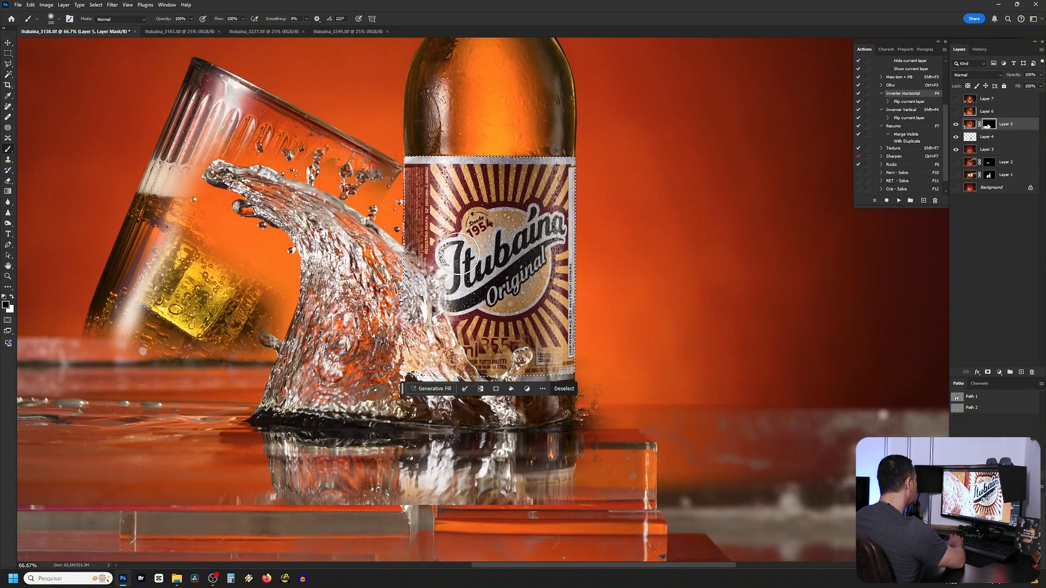
mouse_move(490, 357)
left_mouse_down()
mouse_move(511, 331)
mouse_move(547, 331)
mouse_move(548, 366)
mouse_move(556, 357)
mouse_move(564, 366)
mouse_move(565, 177)
left_mouse_up()
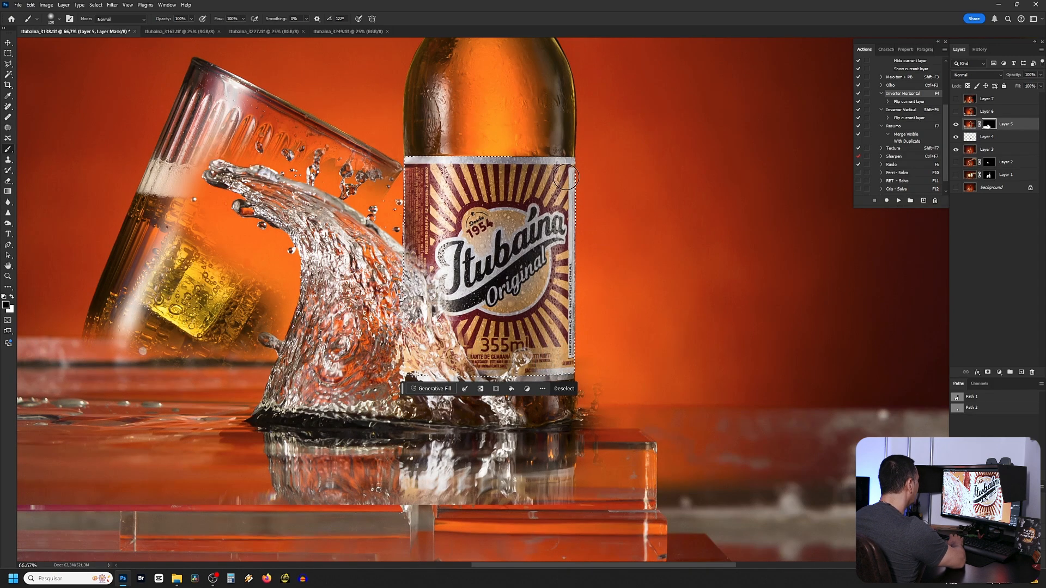
left_click_drag(479, 164, 407, 161)
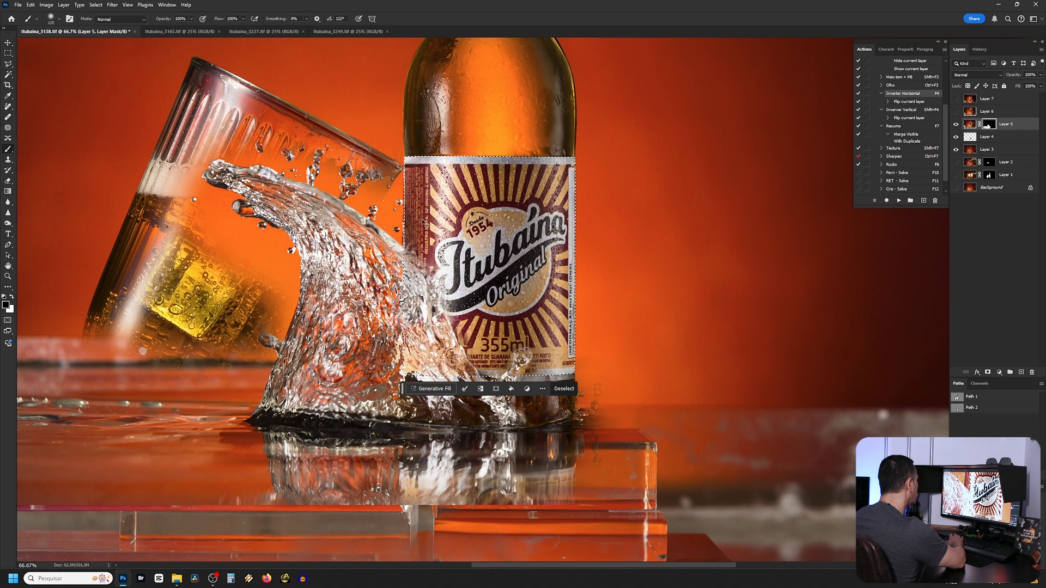
Step: Refine Layer 5's mask with a smaller black brush along the splash edge where it crosses the label
key("ctrl+plus")
key("ctrl+plus")
left_click_drag(375, 271, 564, 334)
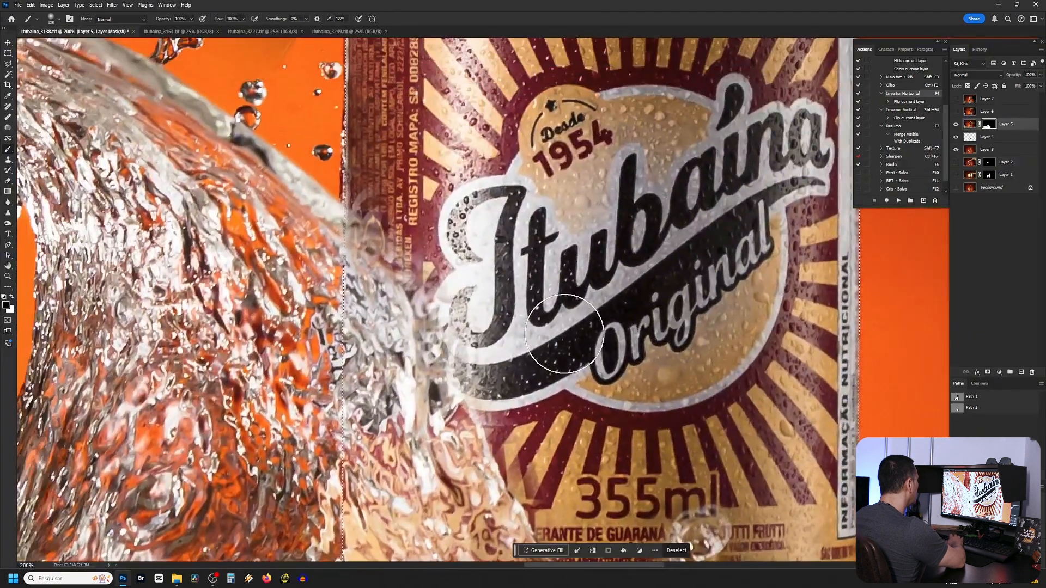
key("bracketleft")
key("bracketleft")
key("bracketleft")
key("bracketleft")
key("bracketleft")
key("bracketleft")
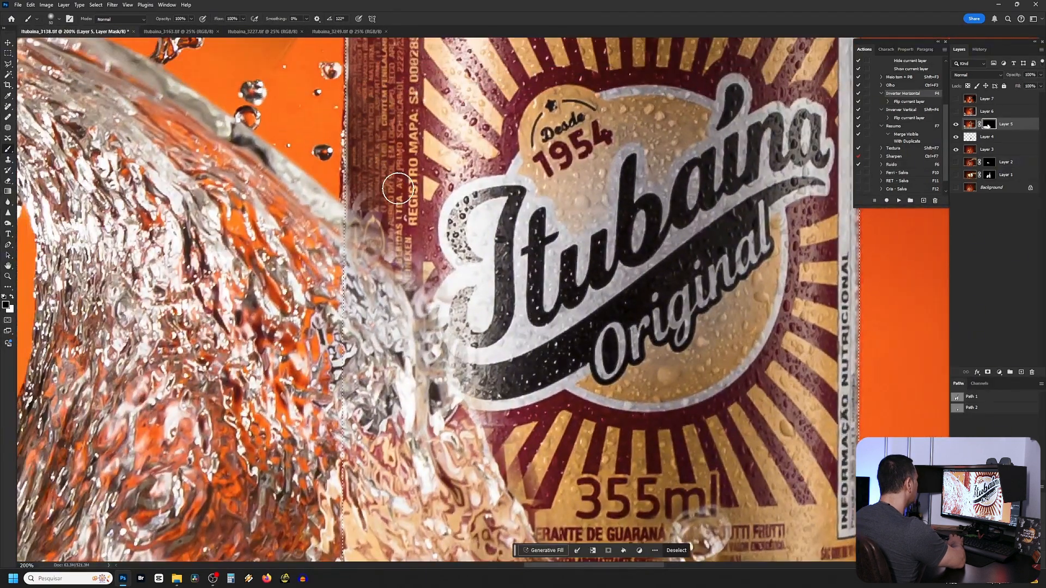
mouse_move(286, 205)
left_mouse_down()
mouse_move(378, 256)
mouse_move(367, 222)
mouse_move(401, 284)
mouse_move(403, 250)
mouse_move(378, 178)
mouse_move(365, 193)
mouse_move(434, 235)
mouse_move(409, 210)
mouse_move(442, 268)
left_mouse_up()
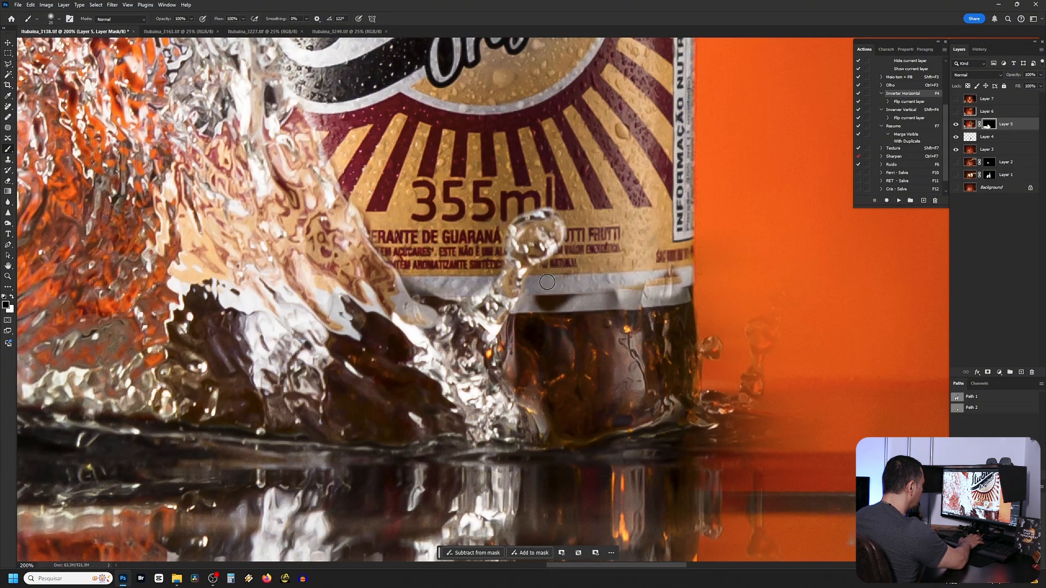
Step: Mask out Layer 5's bottle base and lower label edge beside the splash, and undo the last stray stroke
mouse_move(532, 323)
left_mouse_down()
mouse_move(584, 290)
mouse_move(588, 312)
mouse_move(672, 273)
left_mouse_up()
key("bracketright")
key("bracketright")
key("bracketright")
mouse_move(681, 309)
left_mouse_down()
mouse_move(542, 340)
mouse_move(533, 357)
mouse_move(551, 387)
mouse_move(612, 398)
mouse_move(571, 422)
left_mouse_up()
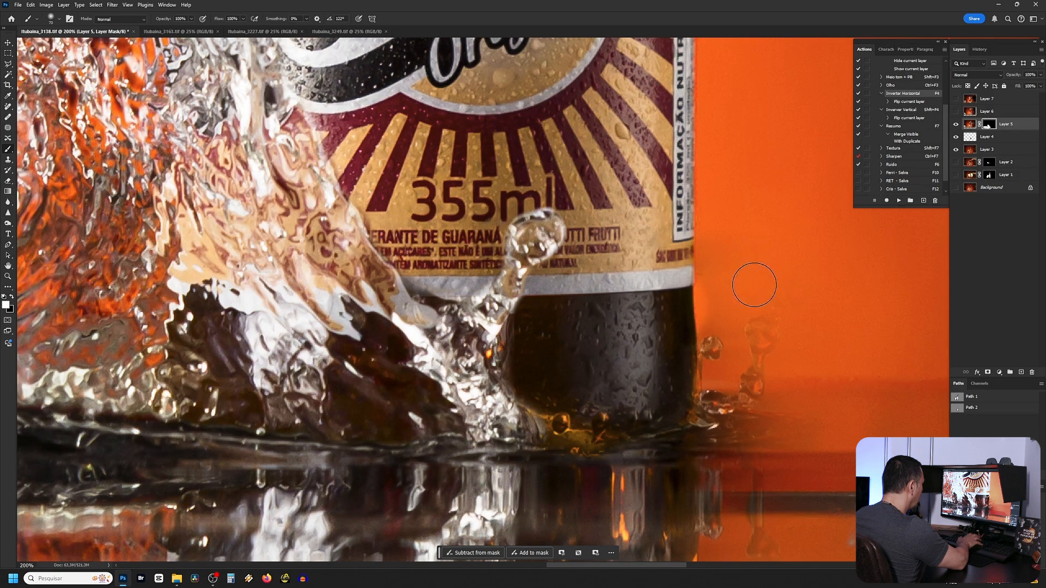
mouse_move(754, 284)
left_mouse_down()
mouse_move(722, 290)
mouse_move(725, 255)
mouse_move(700, 264)
left_mouse_up()
key("ctrl+z")
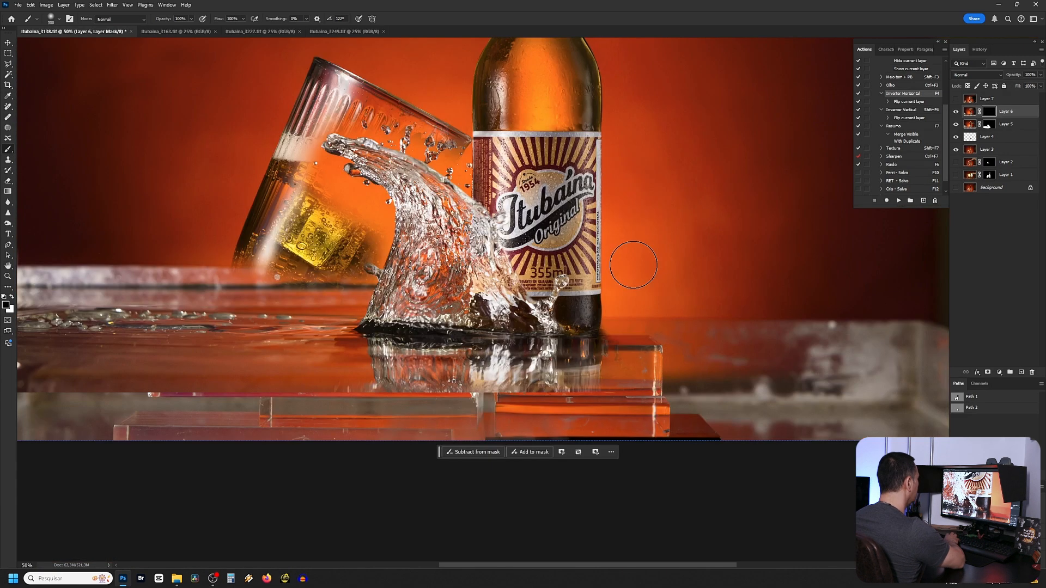
Step: Paint white on Layer 6's black mask to reveal the splash right of the bottle and the water around its base
mouse_move(635, 257)
left_mouse_down()
mouse_move(646, 218)
mouse_move(683, 217)
mouse_move(679, 177)
mouse_move(733, 169)
mouse_move(761, 145)
left_mouse_up()
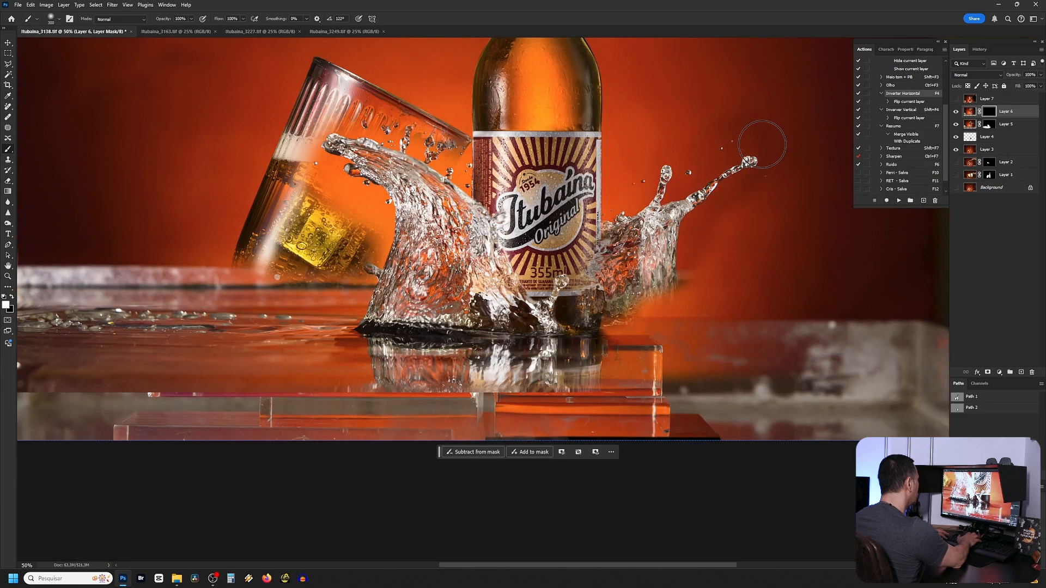
mouse_move(642, 272)
left_mouse_down()
mouse_move(656, 229)
mouse_move(654, 294)
mouse_move(538, 322)
left_mouse_up()
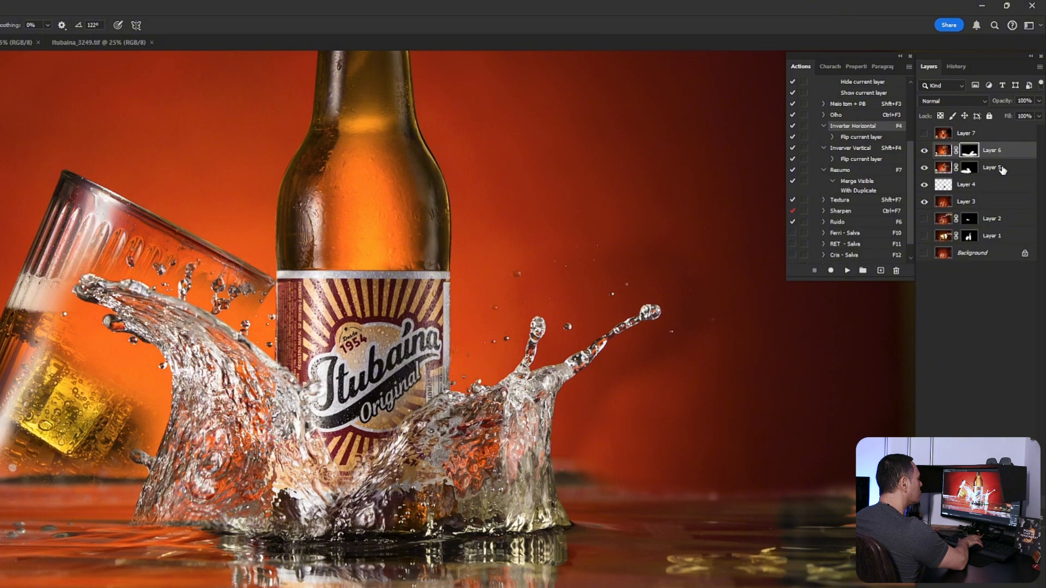
Step: Free Transform Layers 5 and 6 together, scaling the splash down and repositioning it around the bottle's base
left_click(1002, 170, "shift")
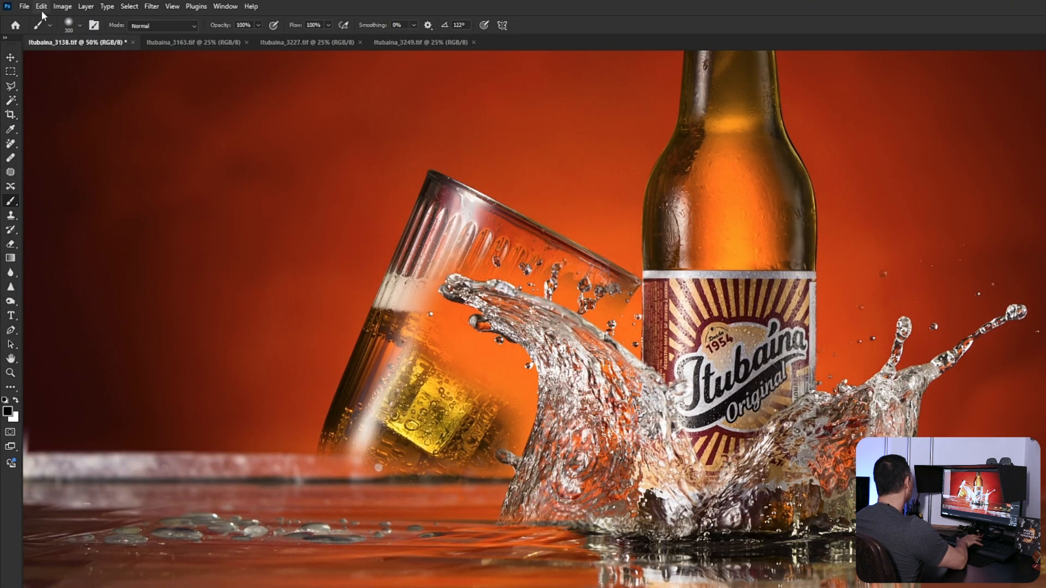
left_click(41, 10)
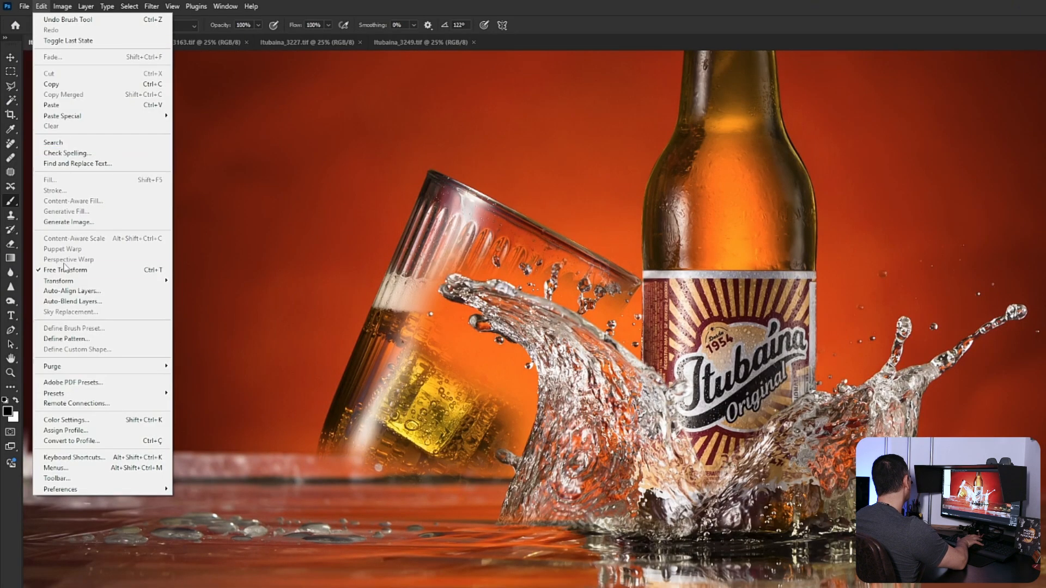
left_click(65, 271)
key("ctrl+minus")
key("ctrl+minus")
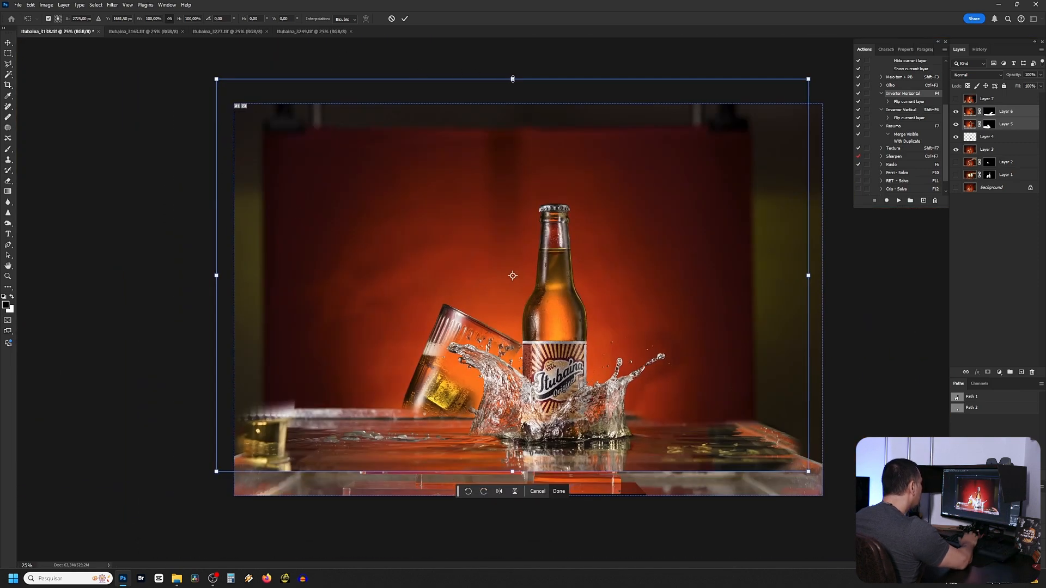
left_click_drag(512, 79, 515, 169)
left_click_drag(497, 355, 515, 351)
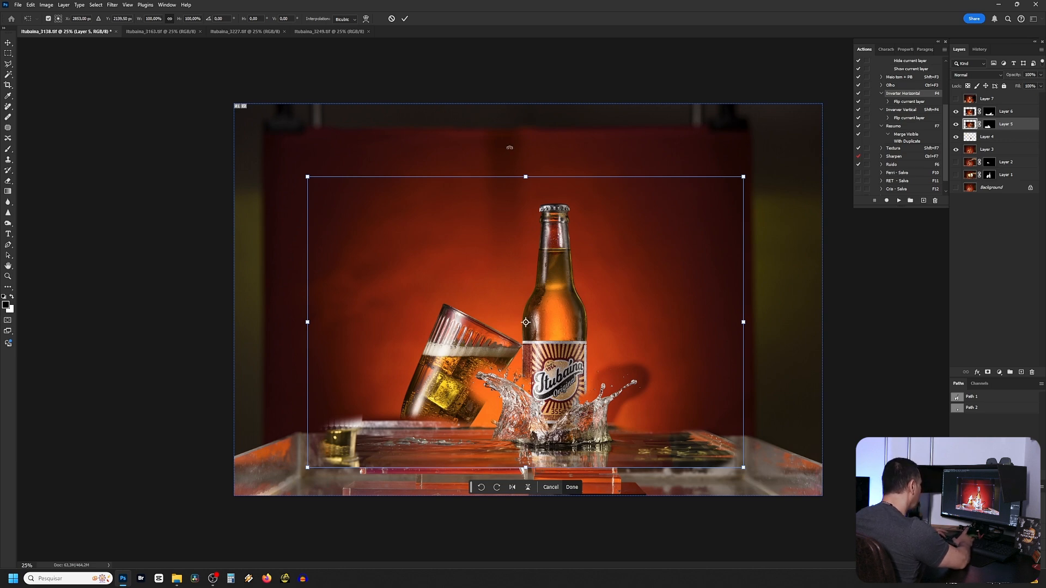
Step: Rotate Layer 5's splash about 4 degrees counterclockwise and nudge it into place beside the bottle
left_click_drag(509, 147, 497, 151)
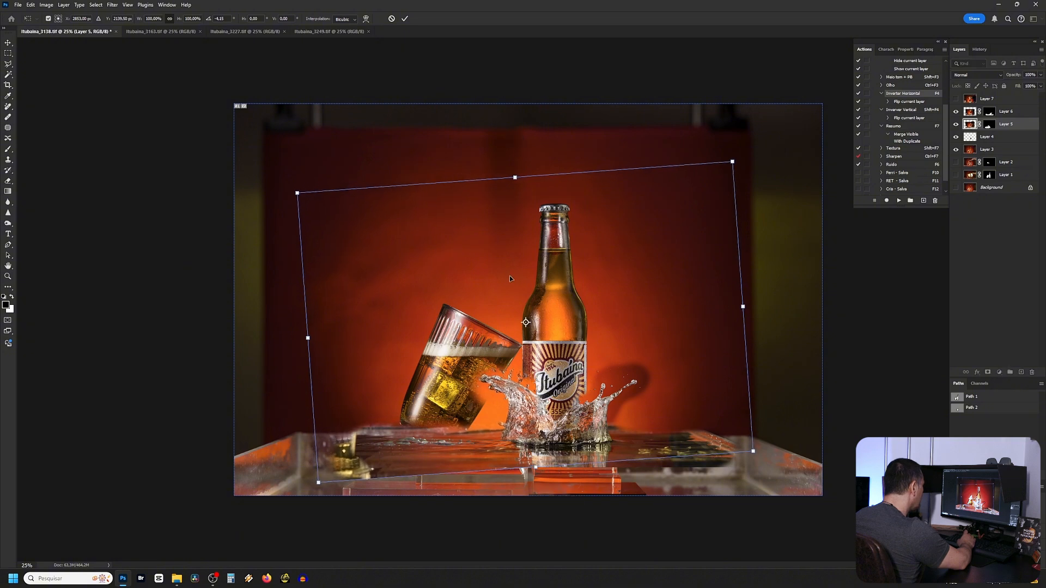
left_click_drag(509, 275, 512, 285)
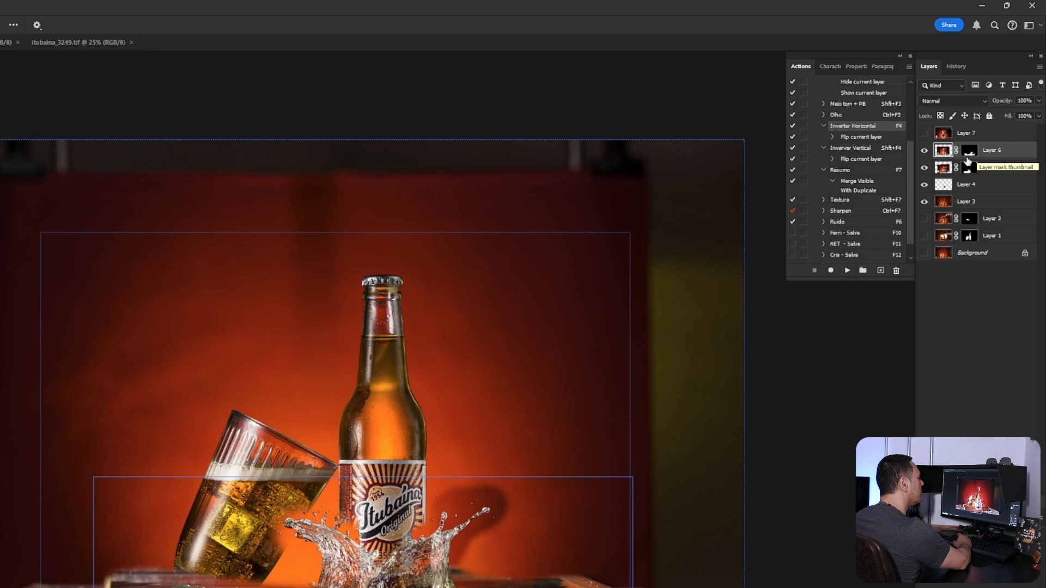
Step: Load Path 1 as a feathered selection and paint black on Layer 5's mask to restore the base of the tilted glass
left_click(966, 168)
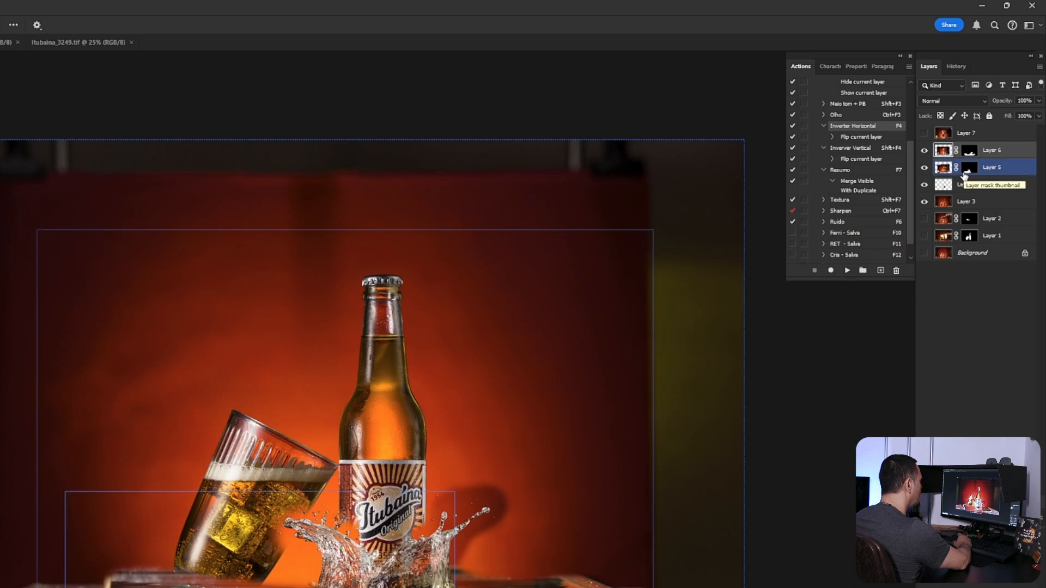
left_click(965, 170)
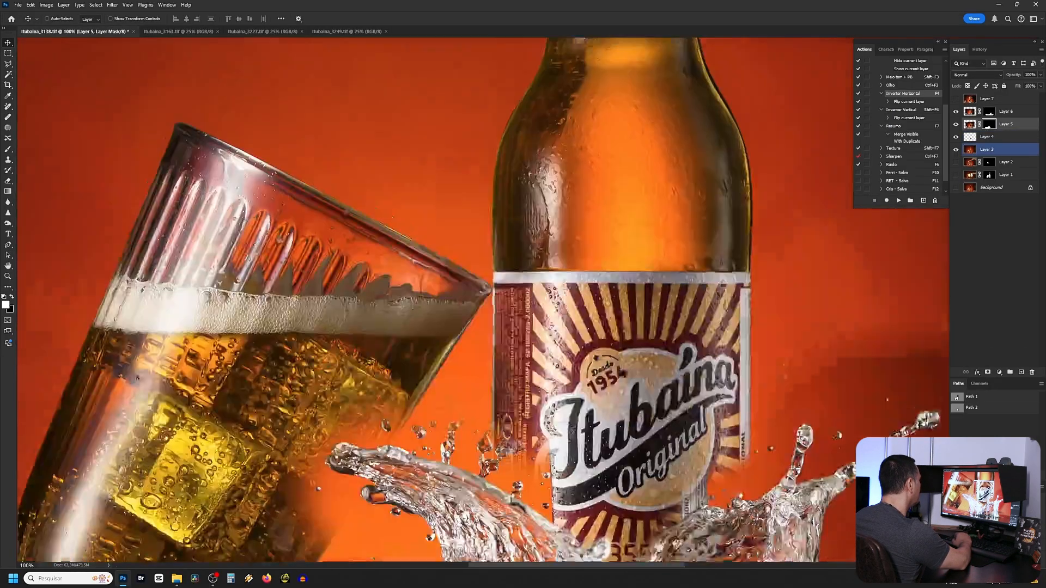
key("ctrl+minus")
left_click(957, 399, "ctrl")
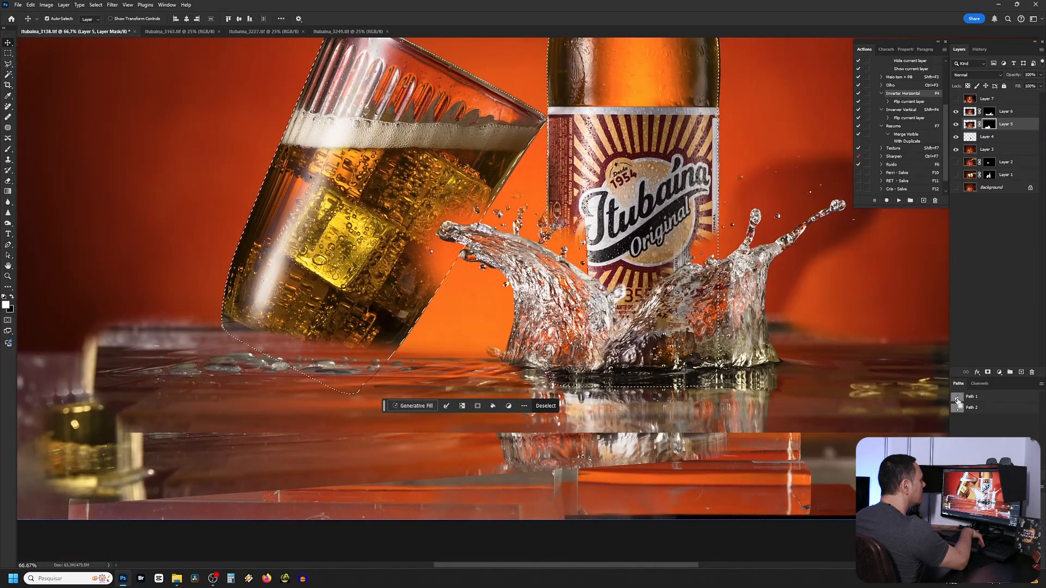
key("shift+F6")
key("Return")
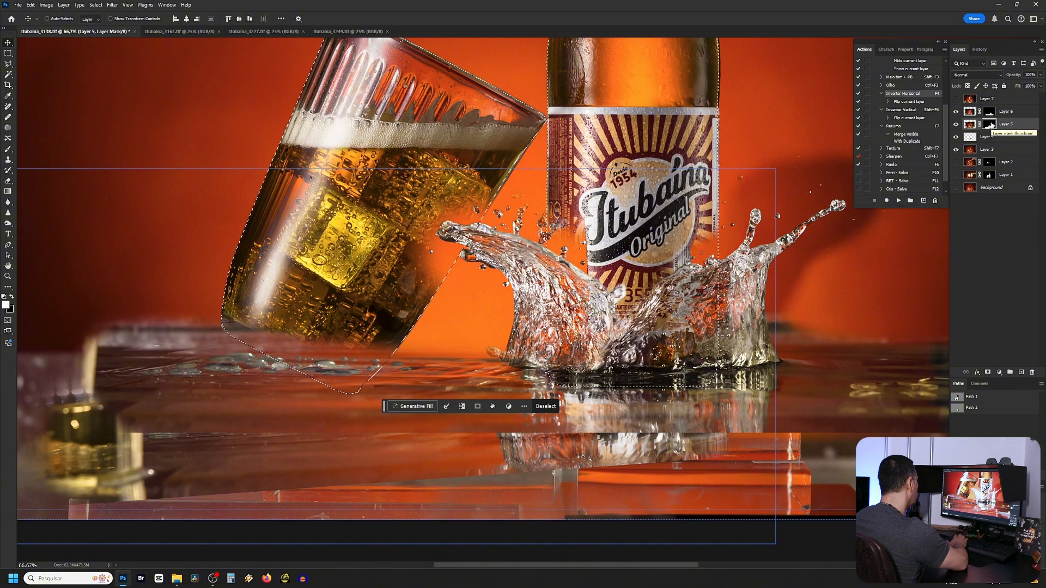
key("b")
left_click_drag(295, 305, 355, 364)
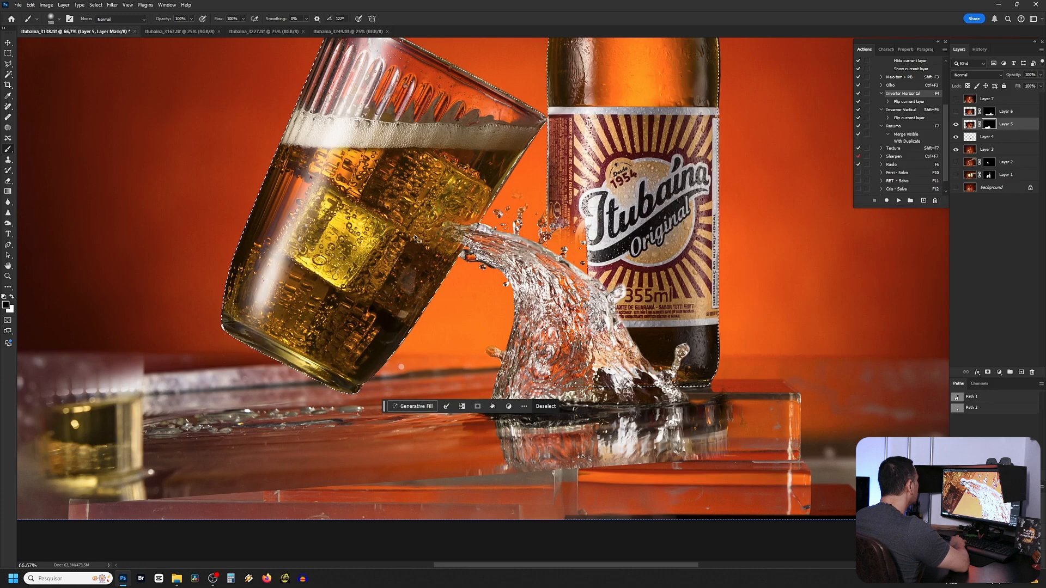
Step: Clear the selection and paint white on Layer 5's mask with a smaller brush to reveal the droplets between glass and bottle
key("ctrl+plus")
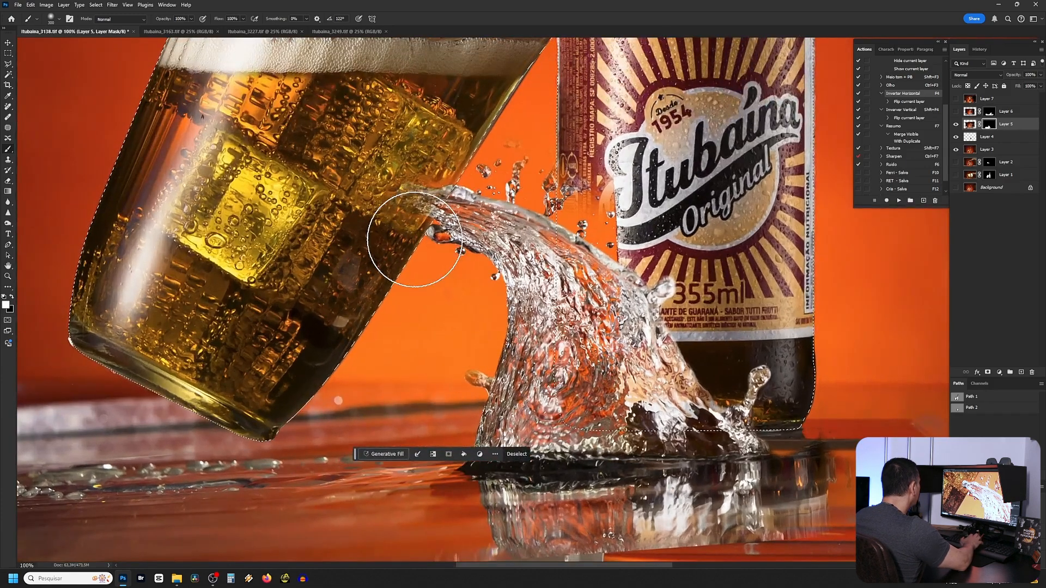
key("ctrl+plus")
key("ctrl+plus")
key("bracketleft")
key("bracketleft")
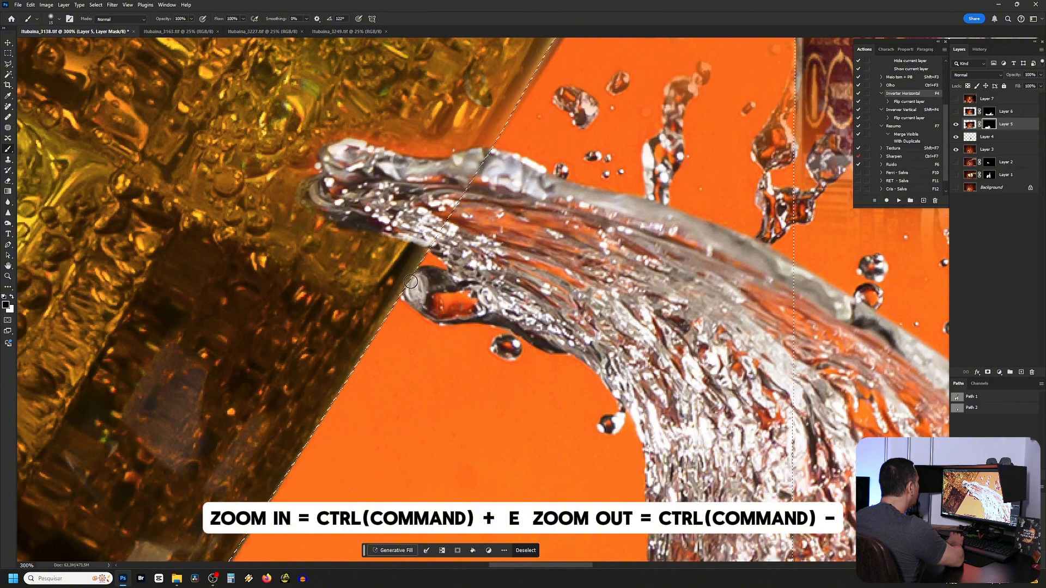
key("ctrl+d")
key("x")
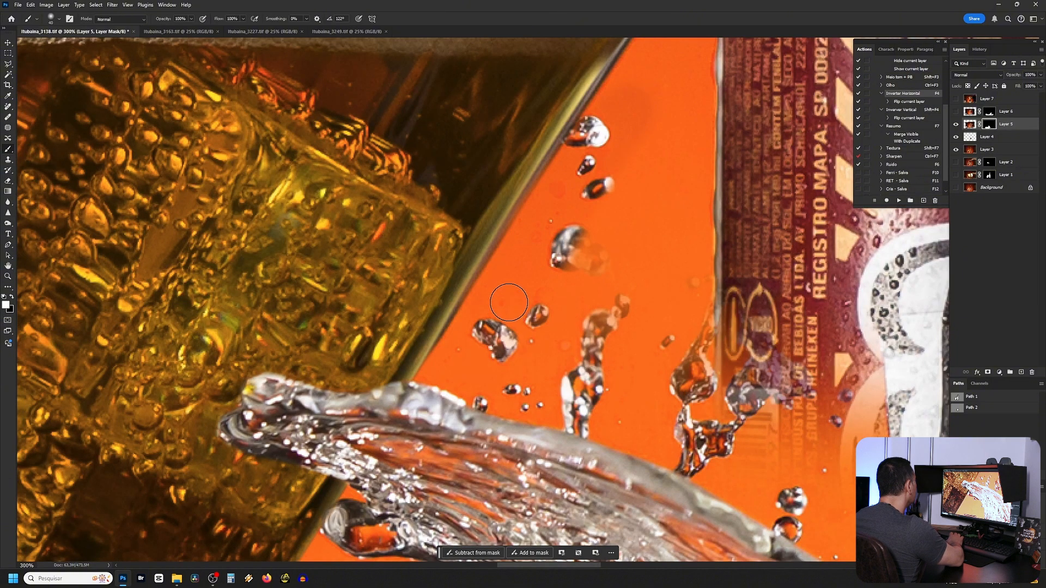
left_click_drag(582, 252, 589, 275)
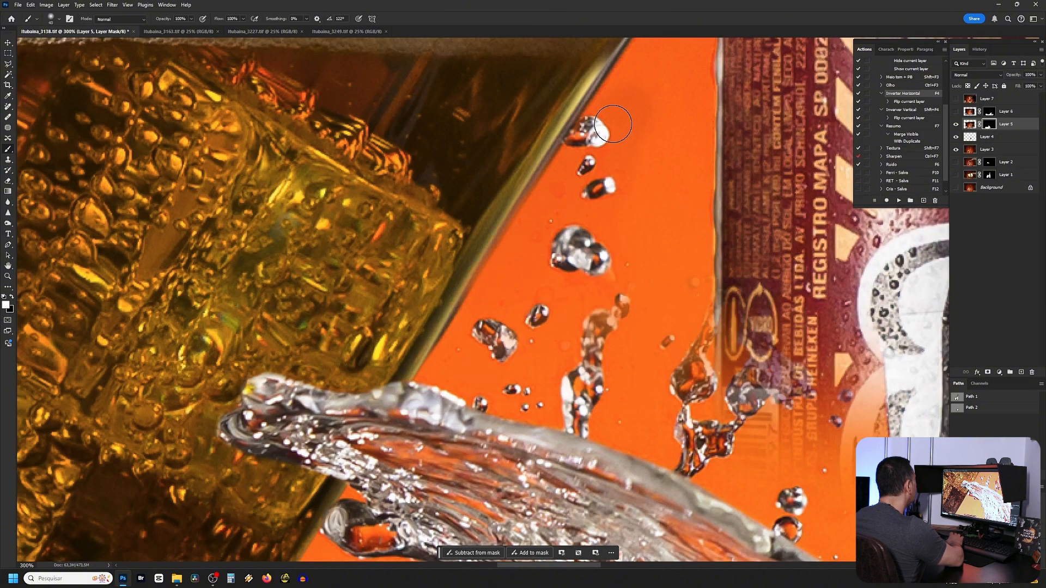
mouse_move(643, 304)
left_mouse_down()
mouse_move(690, 289)
mouse_move(679, 273)
left_mouse_up()
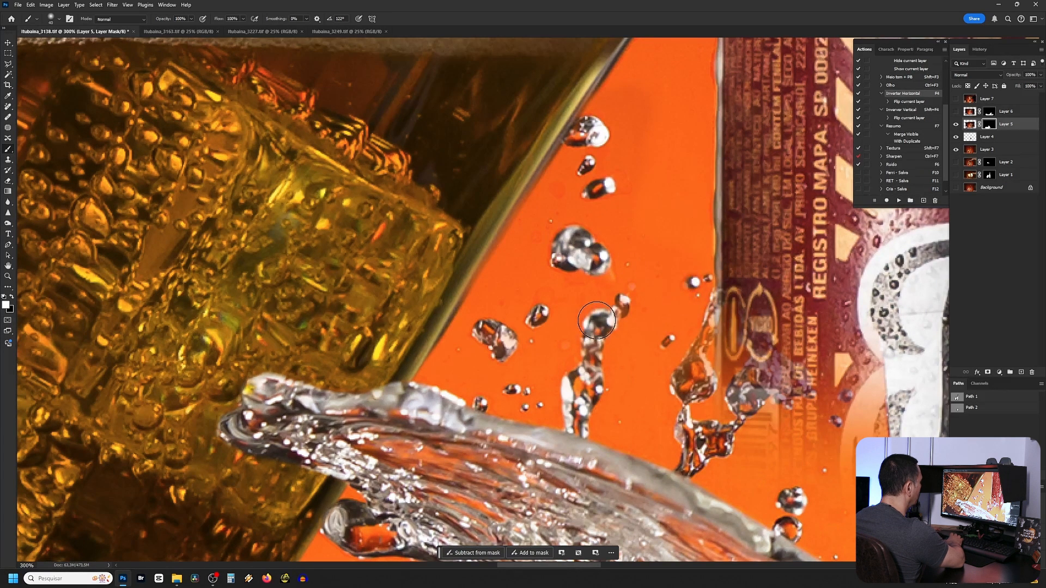
left_click_drag(711, 312, 703, 359)
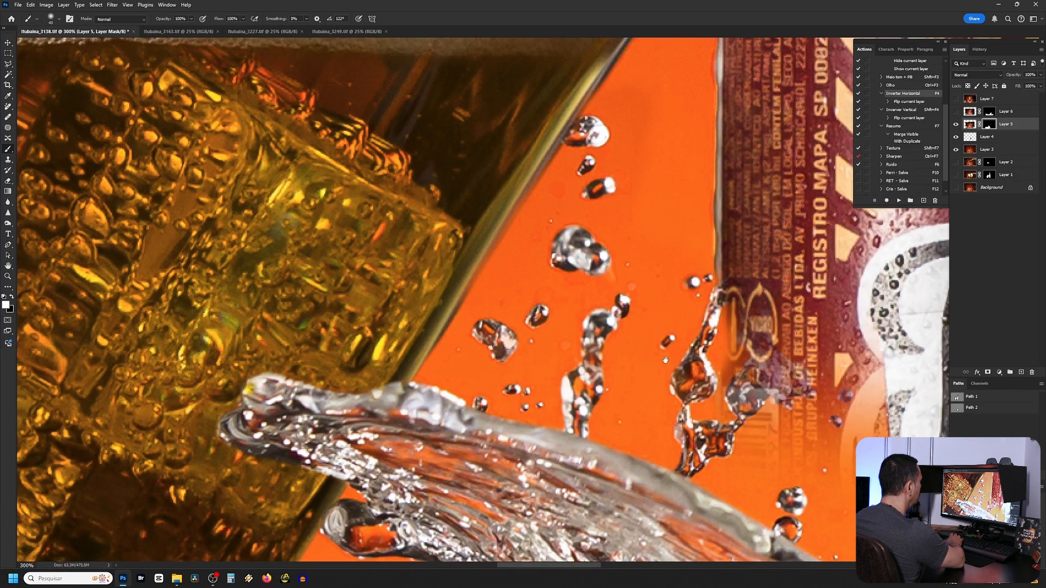
Step: Reload Path 1 as a feathered selection and retouch Layer 5's mask over the faded side of the label behind the droplets
left_click_drag(677, 314, 394, 241)
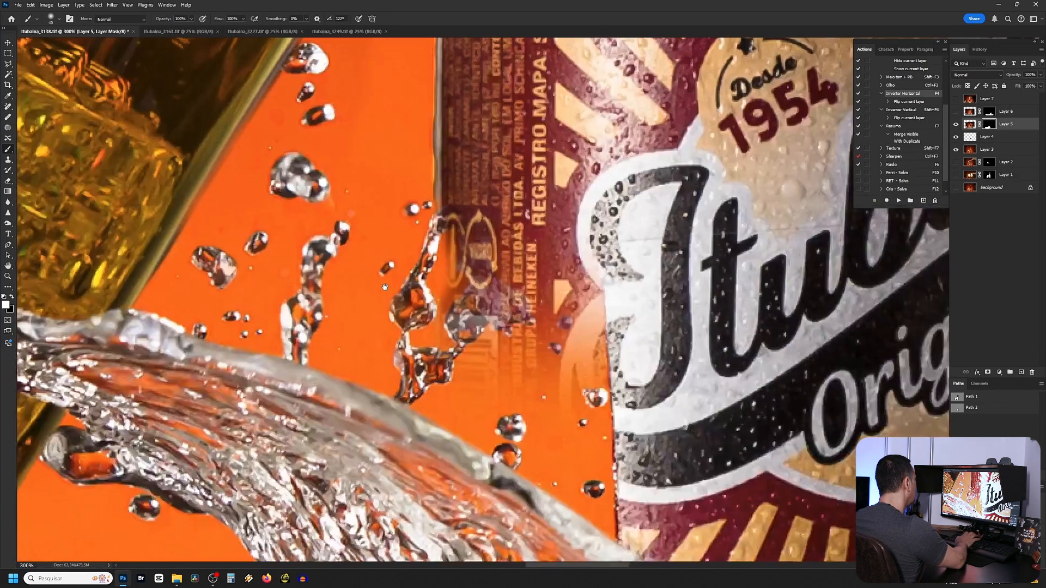
left_click(957, 398, "ctrl")
key("shift+F6")
key("Return")
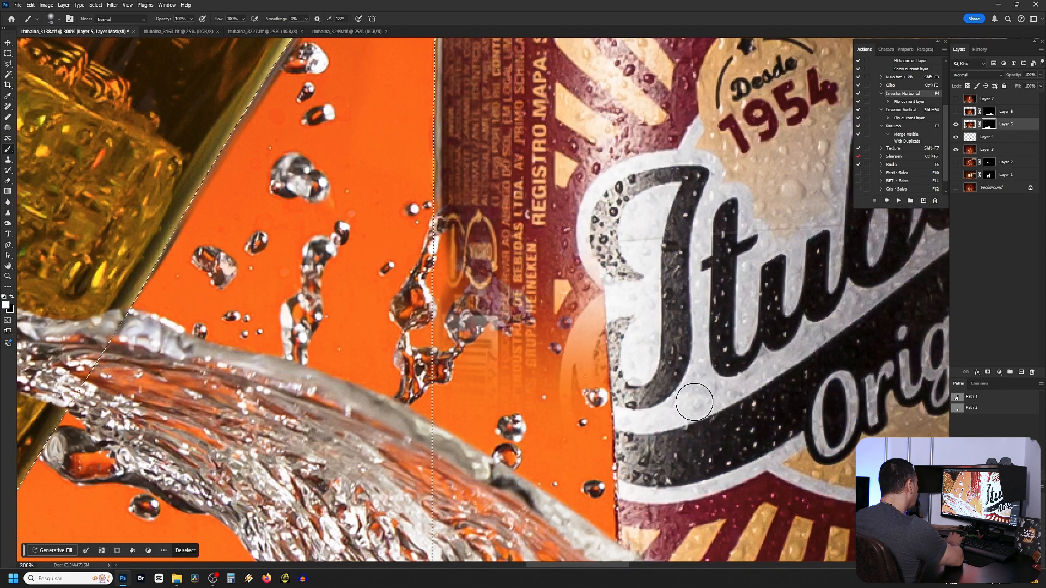
left_click_drag(472, 400, 488, 360)
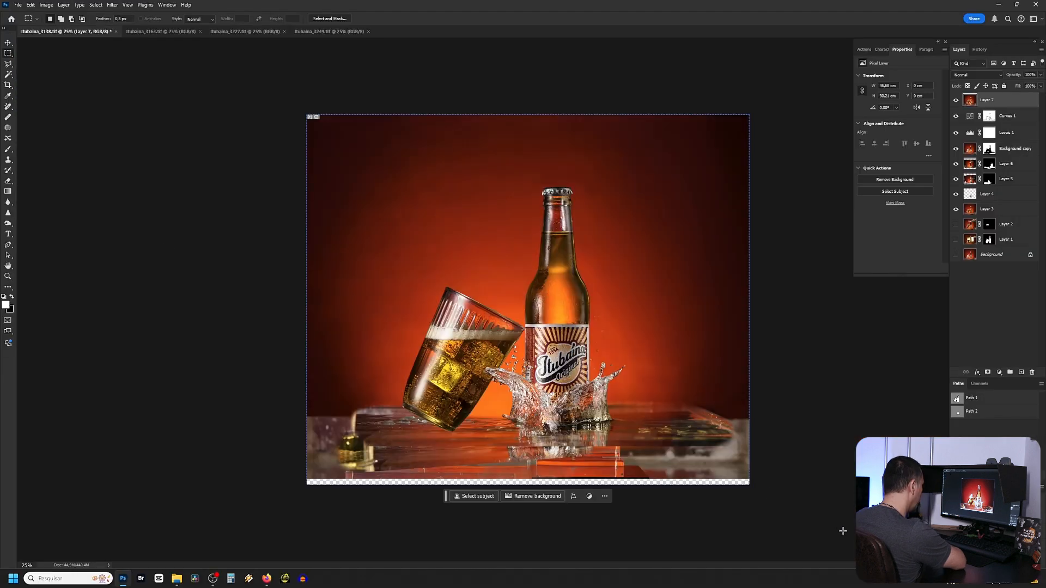
Step: Select the table area across the image's base and Generative Fill it with "fill with a thin layer of water in shades of red and orange"
left_click_drag(757, 490, 229, 401)
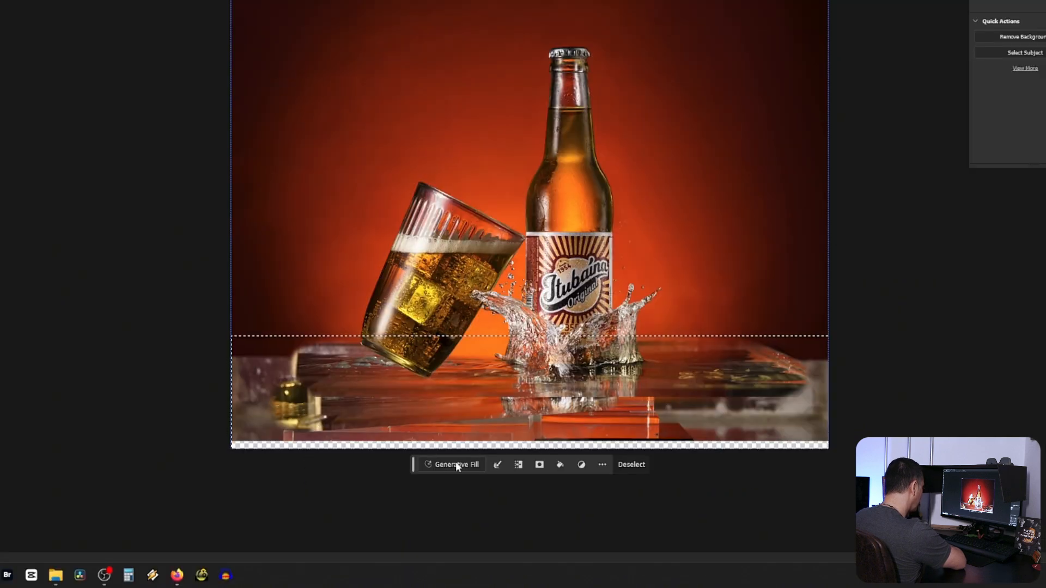
left_click(455, 464)
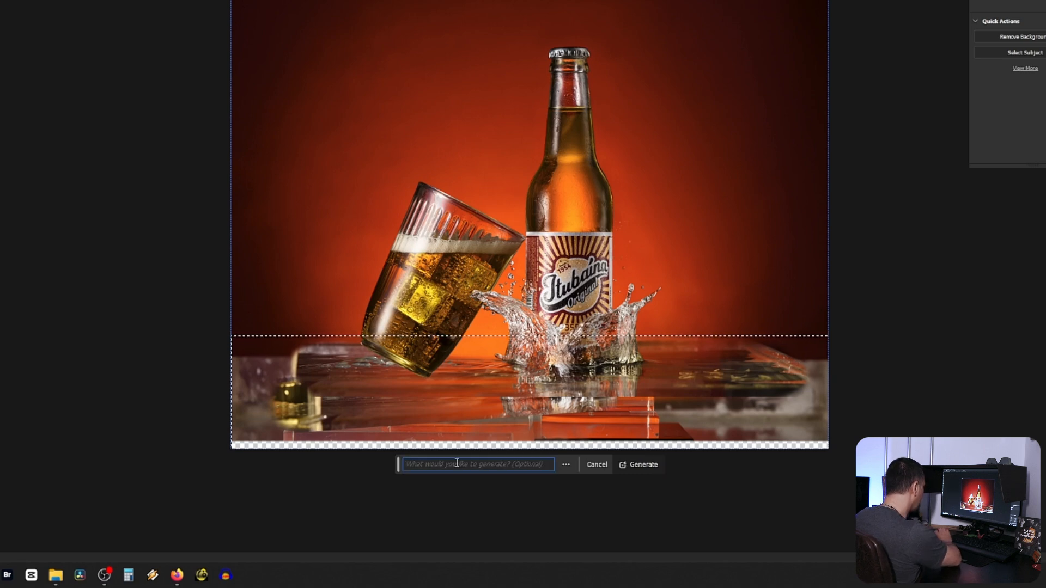
key("ctrl+v")
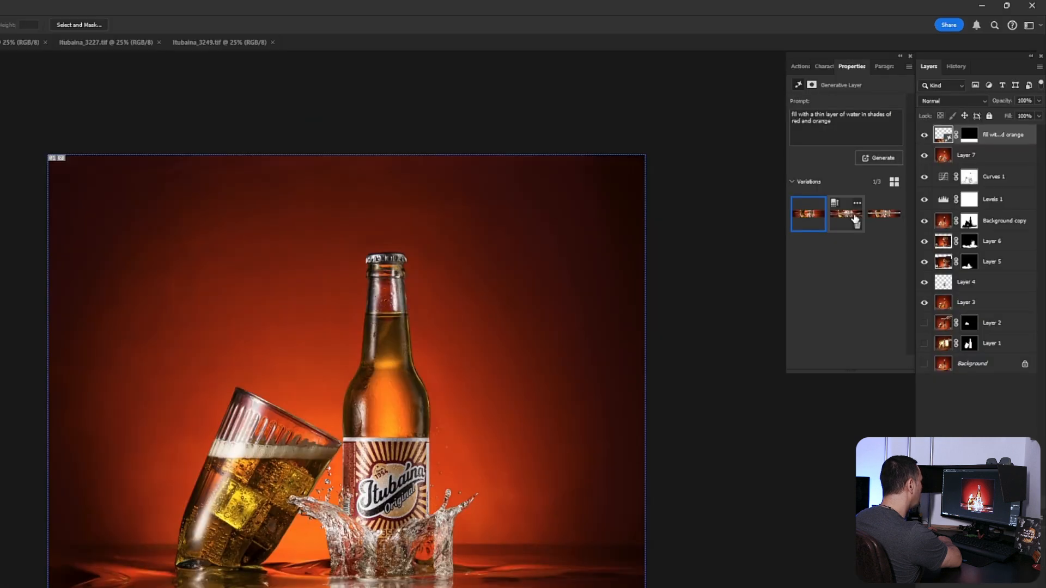
Step: Preview the second and third water variations, and generate another set from the same prompt
left_click(846, 214)
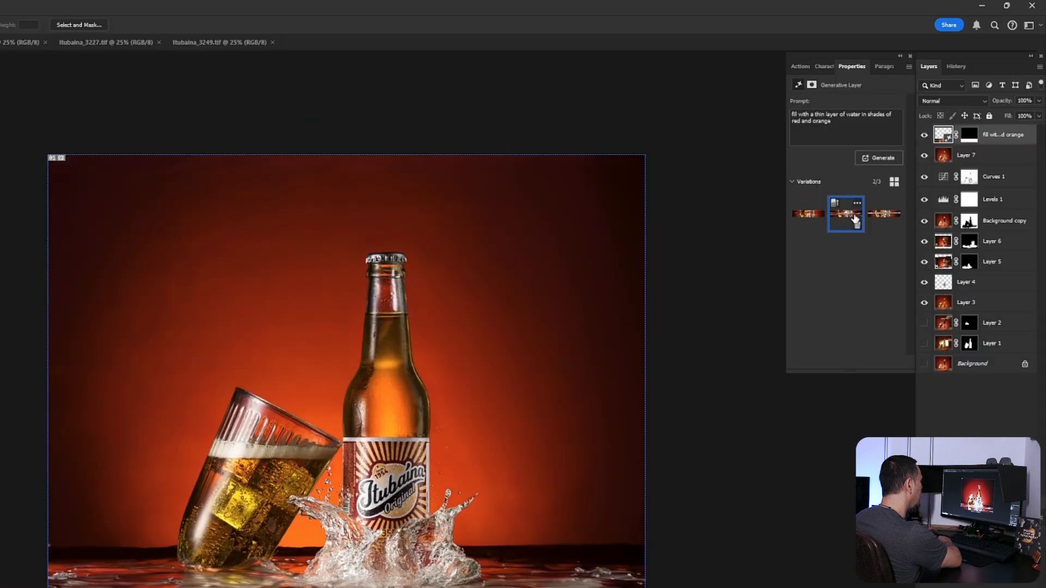
left_click(881, 218)
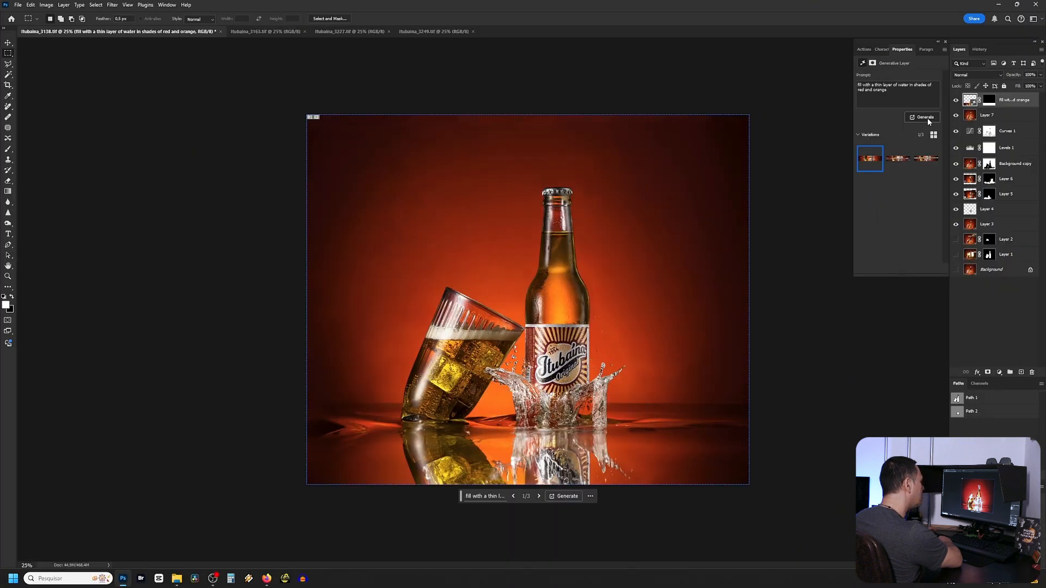
left_click(927, 118)
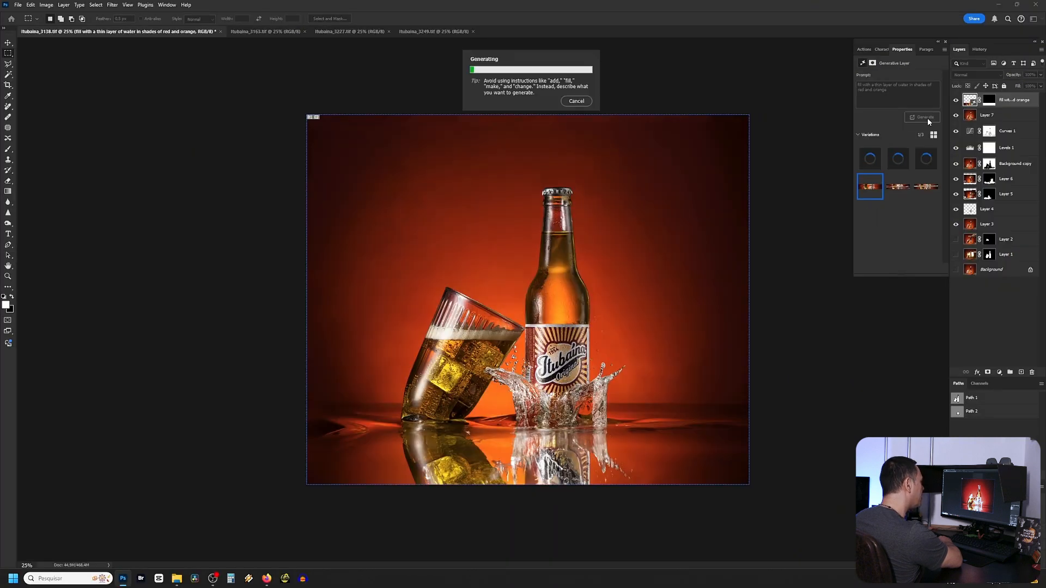